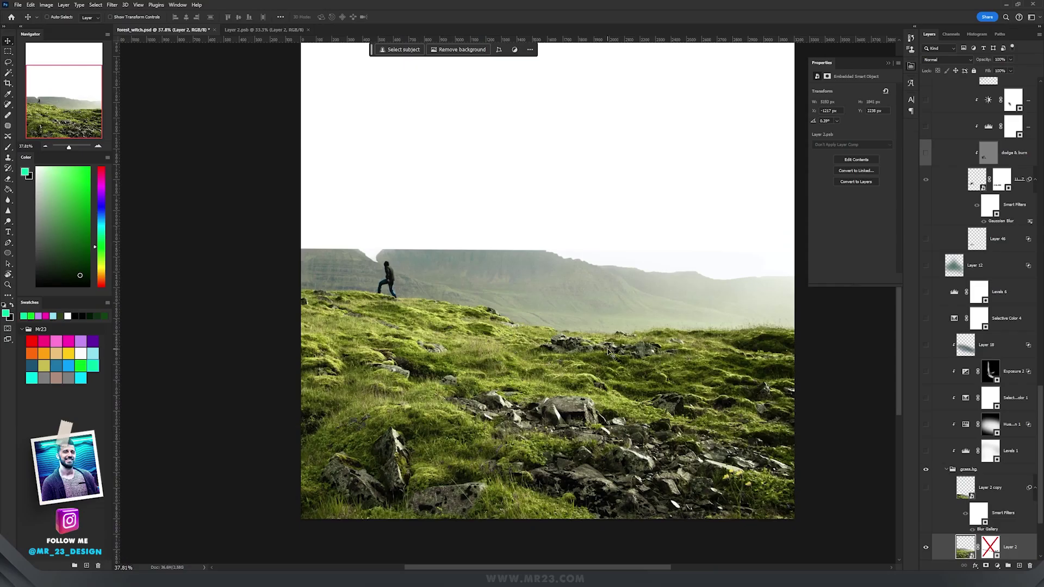
Enlarge the grassy hill layer and rotate it to about 11° so the ground slopes down to the right
{"action": "scroll", "coordinate": [608, 348], "scroll_direction": "up", "scroll_amount": 3}
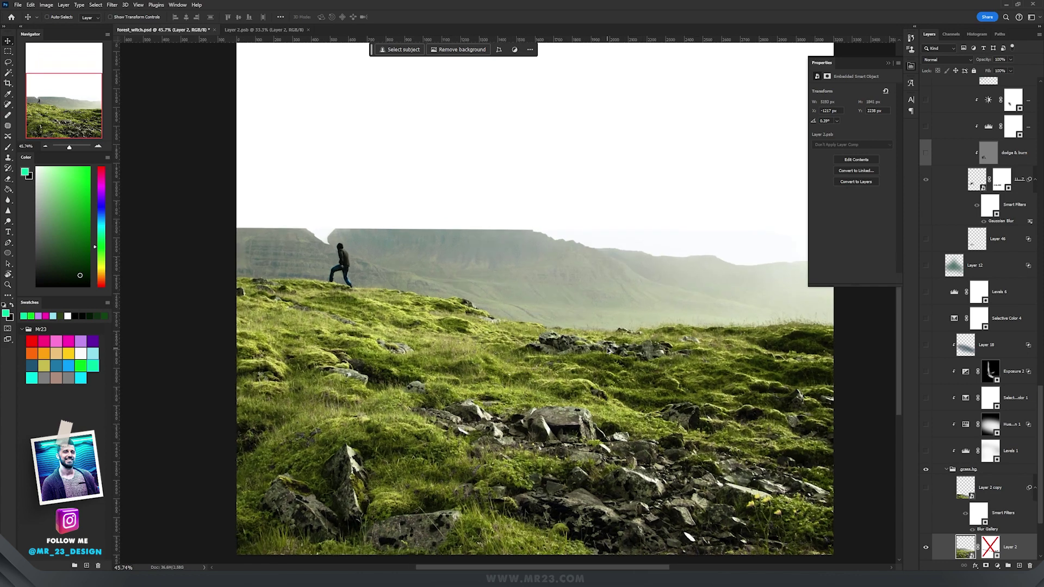
{"action": "scroll", "coordinate": [601, 348], "scroll_direction": "down", "scroll_amount": 3}
{"action": "key", "text": "ctrl+t"}
{"action": "left_click_drag", "start_coordinate": [562, 223], "coordinate": [581, 217]}
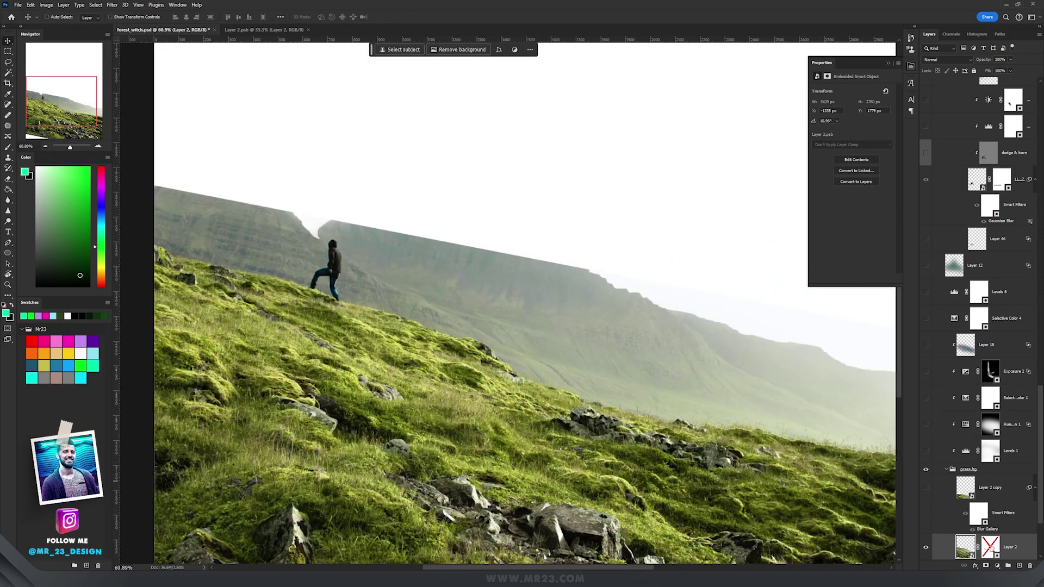
{"action": "left_click_drag", "start_coordinate": [620, 351], "coordinate": [521, 317]}
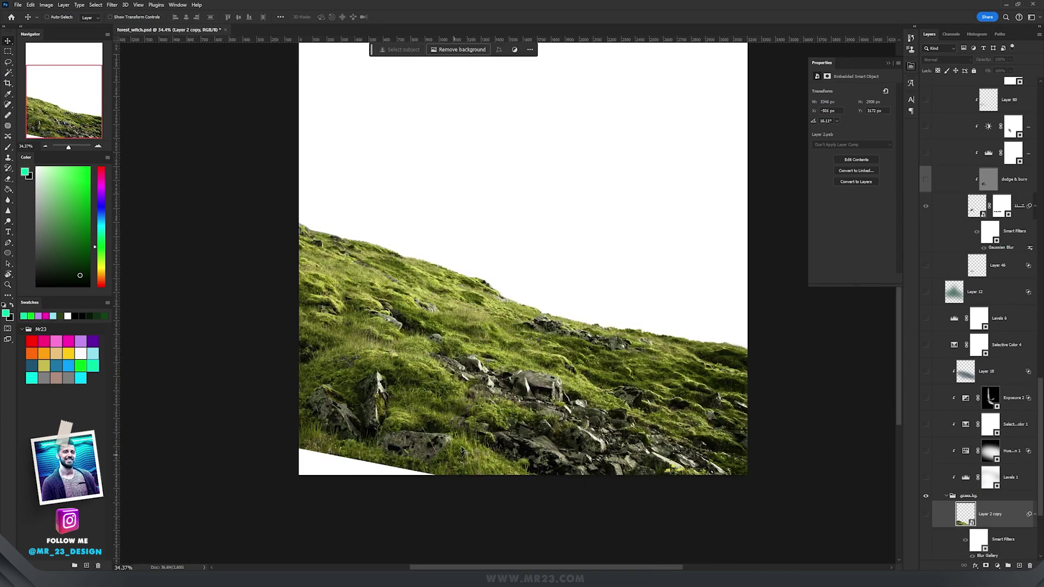
Position the hill across the lower canvas with its Blur Gallery copy shown above it, filling the empty bottom-left corner
{"action": "scroll", "coordinate": [463, 450], "scroll_direction": "up", "scroll_amount": 3}
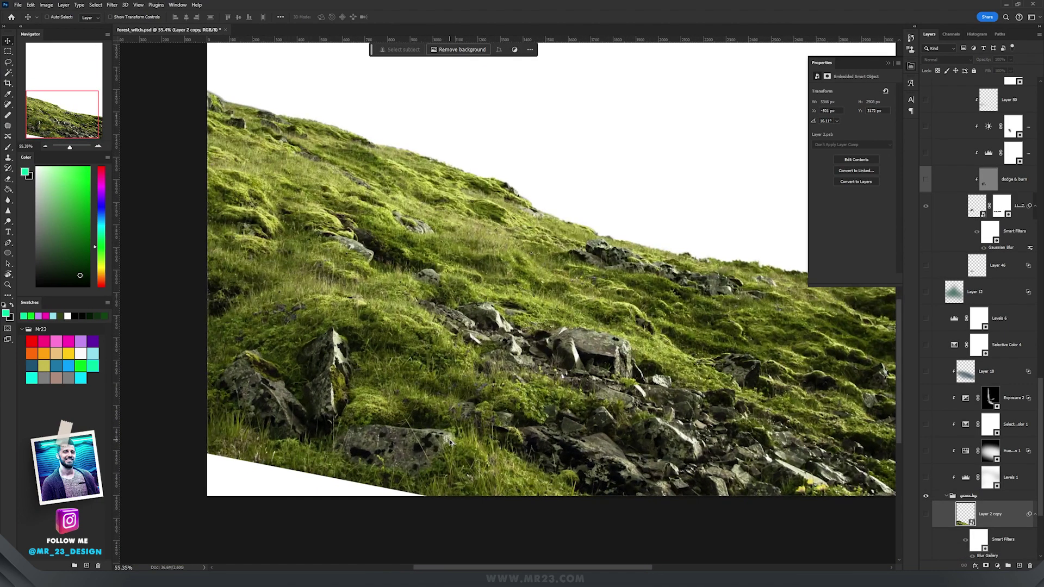
{"action": "scroll", "coordinate": [1019, 505], "scroll_direction": "down", "scroll_amount": 1}
{"action": "scroll", "coordinate": [1019, 506], "scroll_direction": "down", "scroll_amount": 5}
{"action": "left_click_drag", "start_coordinate": [1014, 443], "coordinate": [1011, 427]}
{"action": "left_click_drag", "start_coordinate": [411, 203], "coordinate": [586, 489]}
{"action": "key", "text": "ctrl+t"}
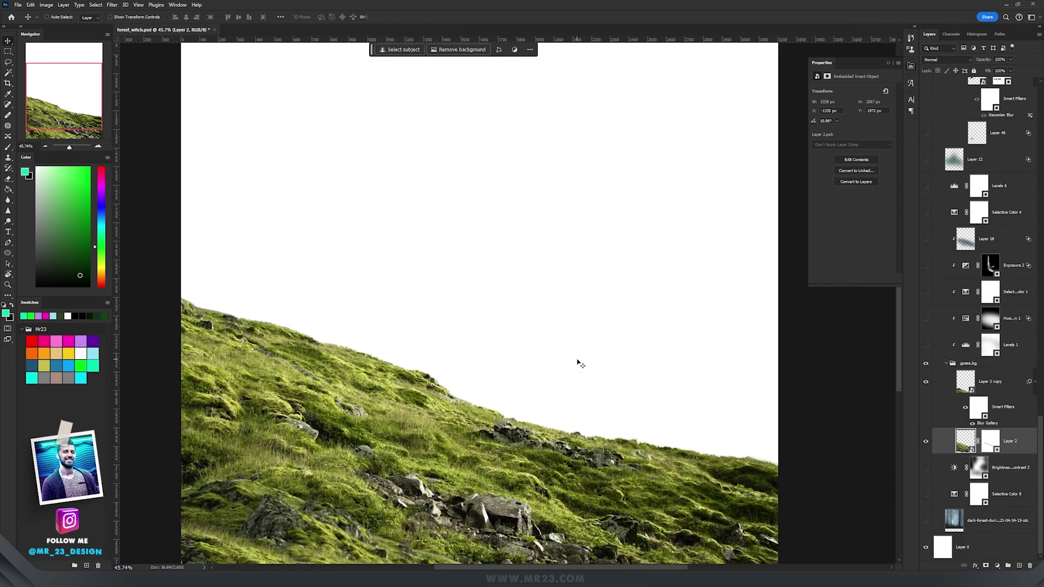
Show the foggy dark-forest photo as the background behind the grassy hill
{"action": "scroll", "coordinate": [577, 362], "scroll_direction": "down", "scroll_amount": 2}
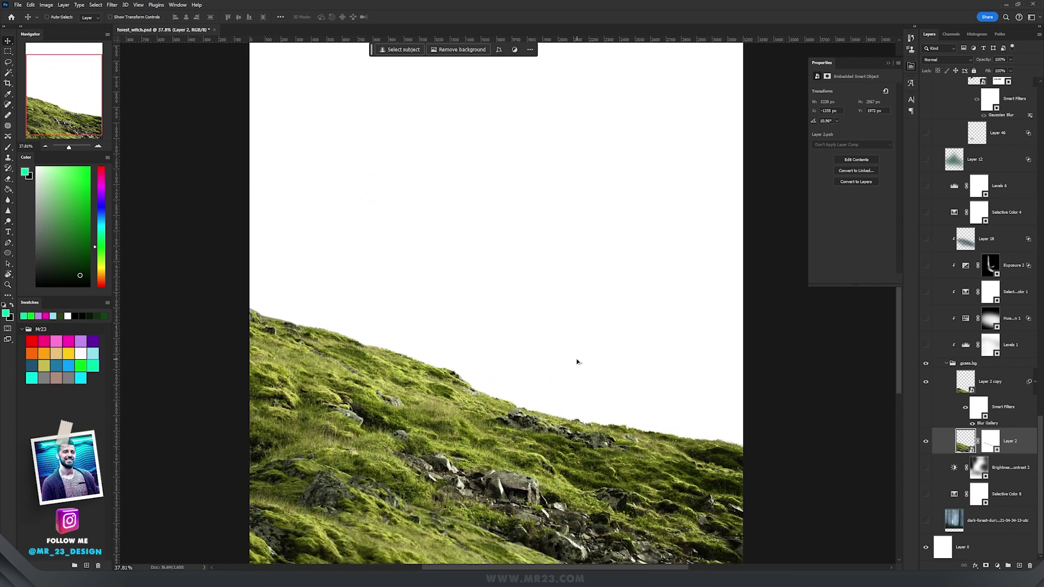
{"action": "left_click", "coordinate": [1000, 520]}
{"action": "left_click", "coordinate": [926, 520], "text": "alt"}
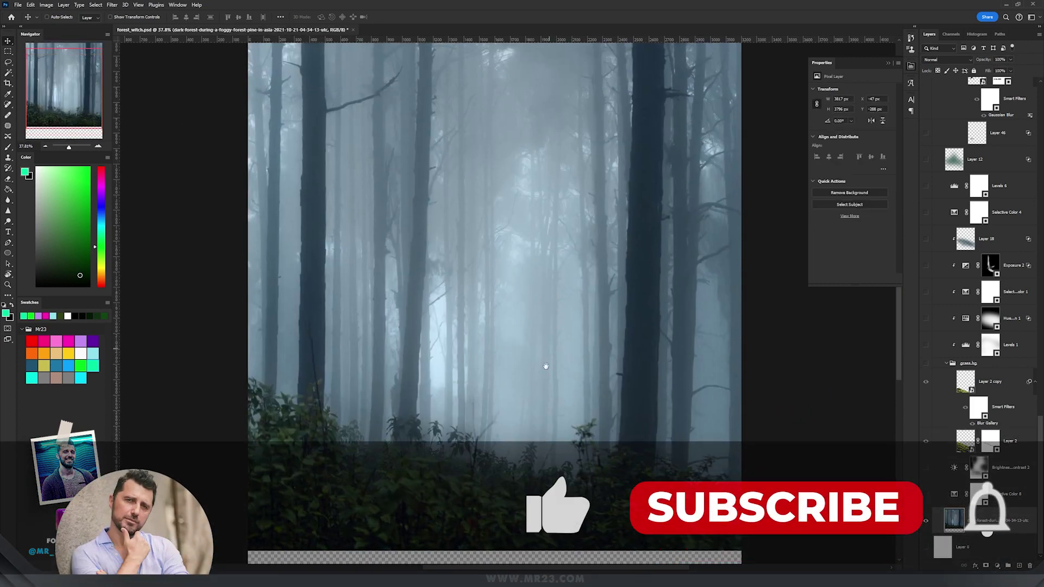
{"action": "left_click_drag", "start_coordinate": [546, 366], "coordinate": [534, 313]}
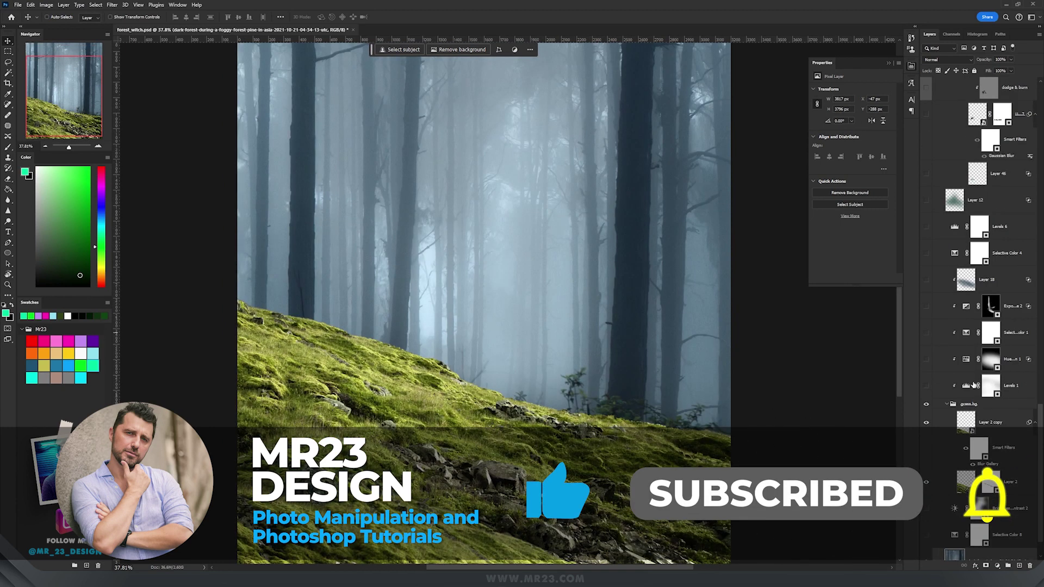
Turn on the Levels 1 adjustment clipped to the grass group to darken the hill
{"action": "left_click", "coordinate": [1012, 388]}
{"action": "left_click", "coordinate": [926, 386]}
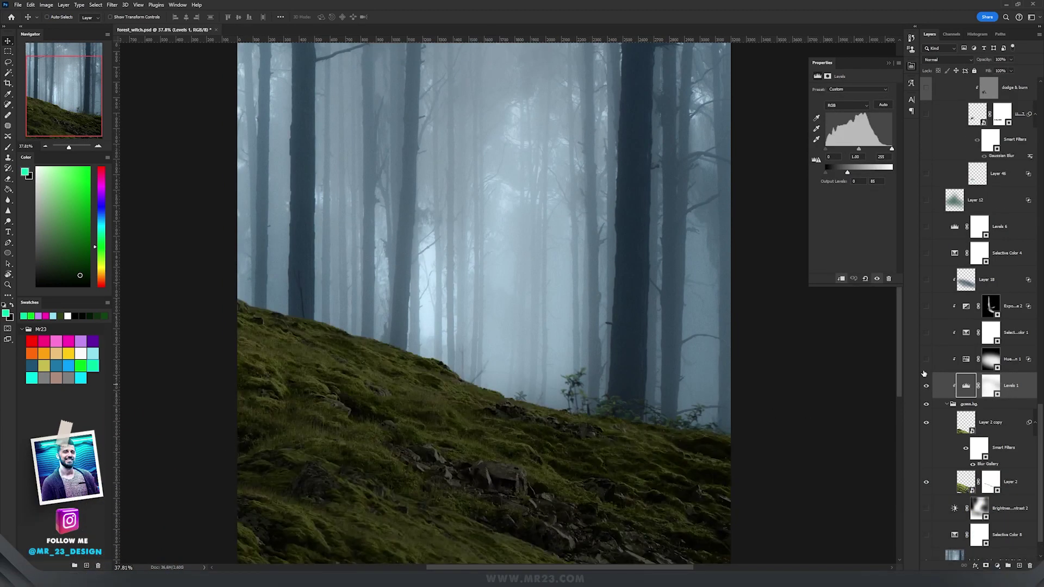
{"action": "mouse_move", "coordinate": [848, 172]}
{"action": "left_mouse_down"}
{"action": "mouse_move", "coordinate": [894, 172]}
{"action": "mouse_move", "coordinate": [847, 172]}
{"action": "left_mouse_up"}
Turn on the clipped Selective Color 1 adjustment for the grass and check its Neutrals settings and Color blend mode
{"action": "left_click", "coordinate": [926, 333]}
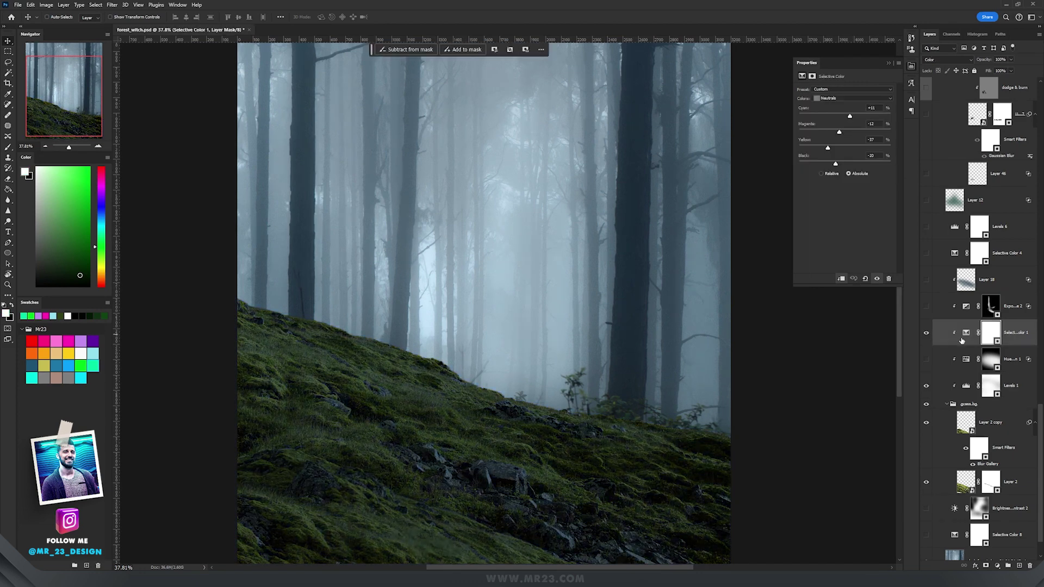
{"action": "left_click", "coordinate": [966, 336]}
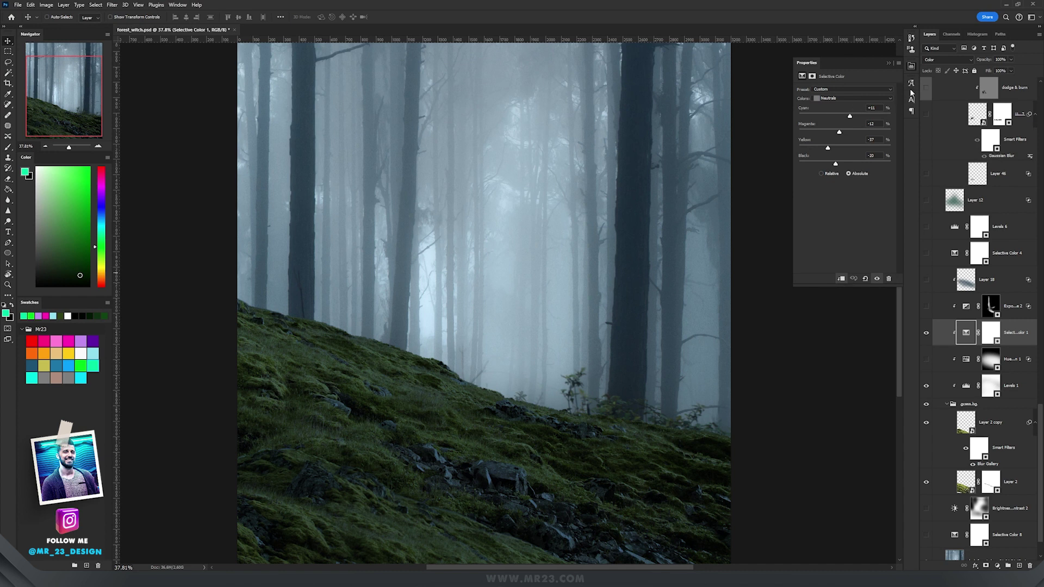
{"action": "left_click", "coordinate": [841, 97]}
{"action": "left_click", "coordinate": [840, 97]}
{"action": "left_click", "coordinate": [931, 61]}
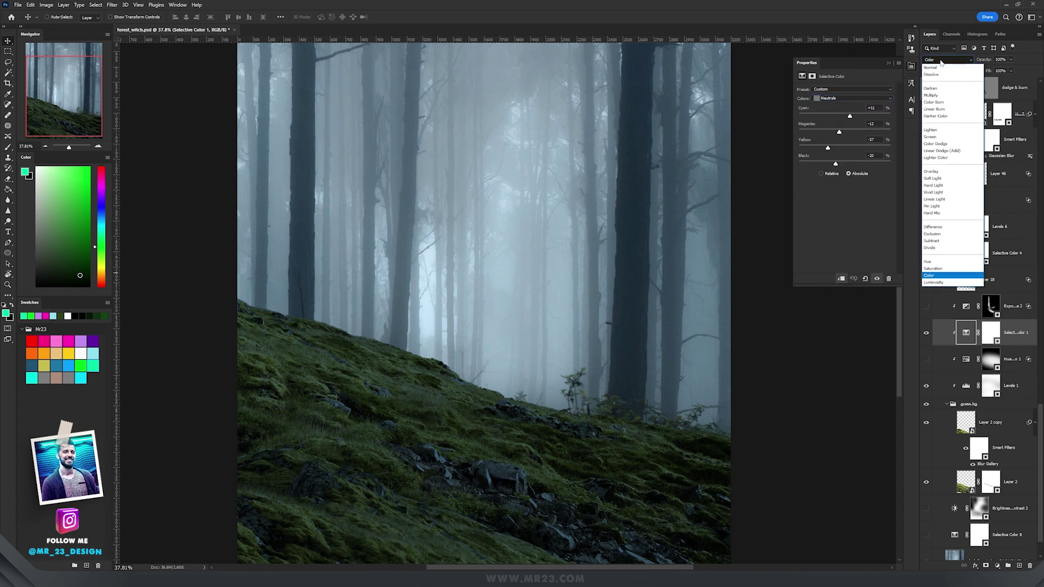
{"action": "left_click", "coordinate": [941, 62]}
Turn on Selective Color 8 and Brightness/Contrast 2 over the forest background and inspect the Brightness/Contrast mask and settings
{"action": "left_click", "coordinate": [956, 495]}
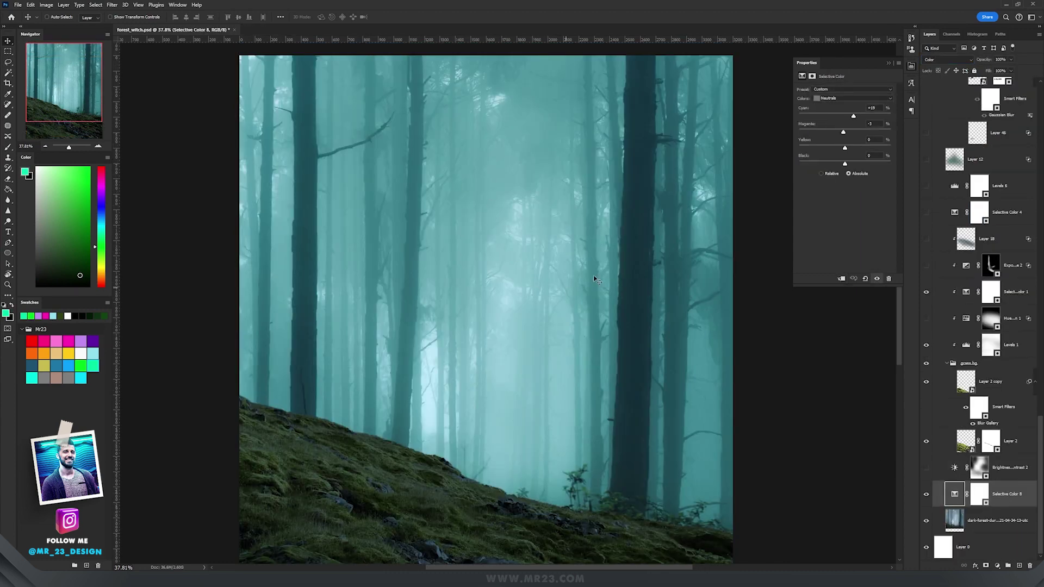
{"action": "left_click", "coordinate": [926, 469]}
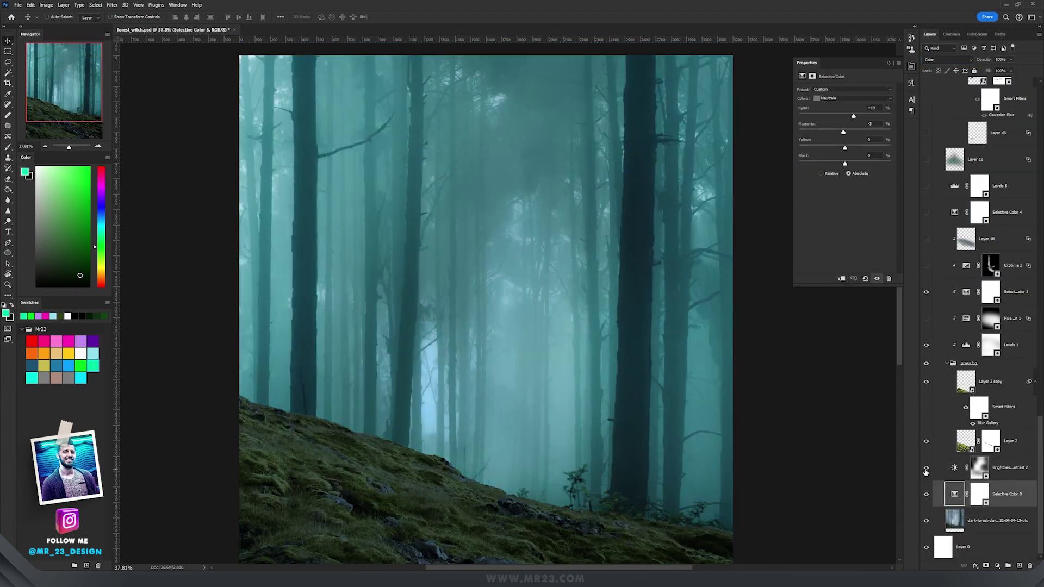
{"action": "left_click", "coordinate": [977, 469]}
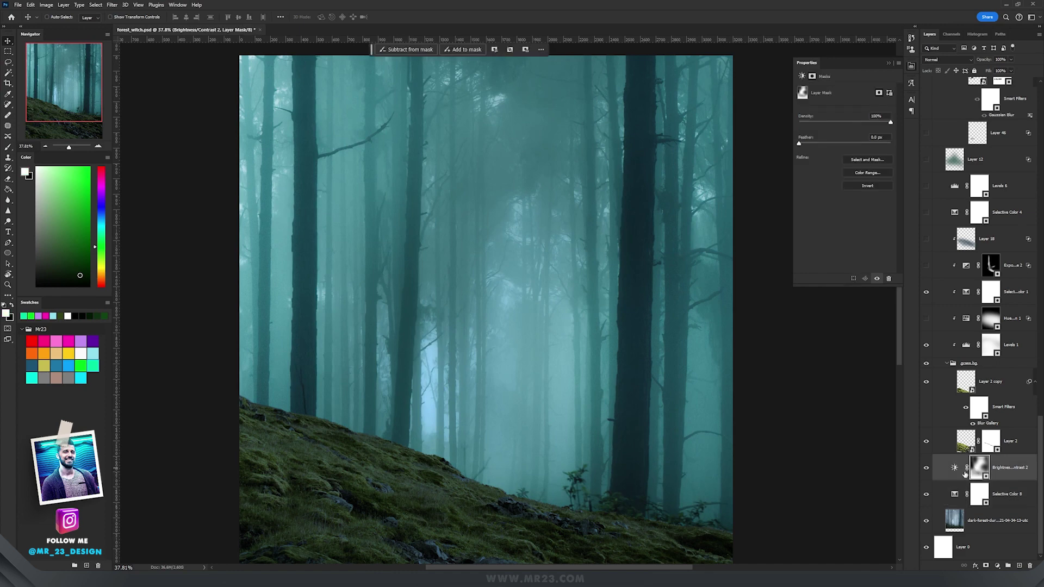
{"action": "left_click", "coordinate": [955, 470]}
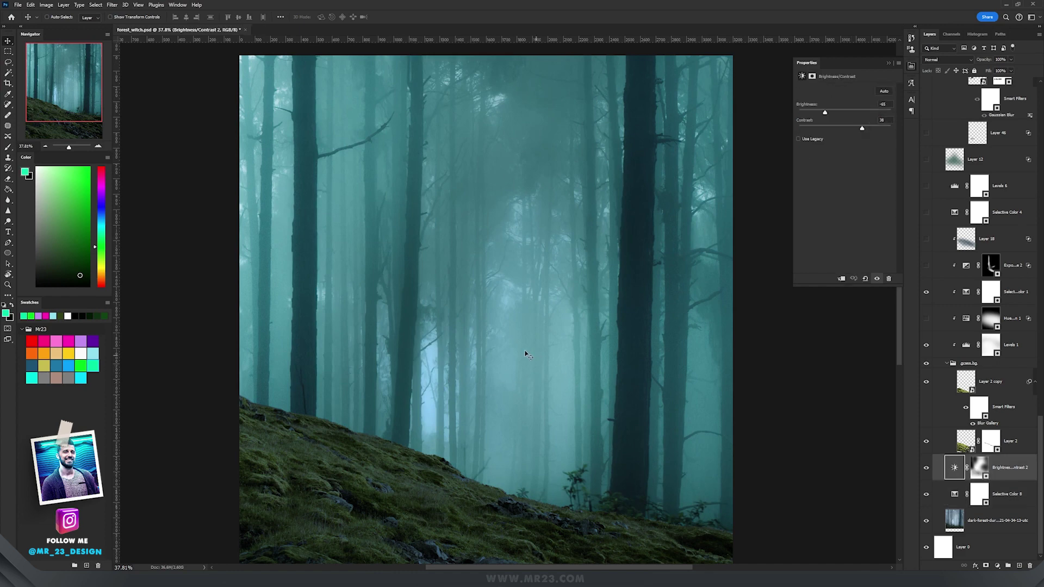
{"action": "scroll", "coordinate": [517, 346], "scroll_direction": "down", "scroll_amount": 2}
{"action": "scroll", "coordinate": [517, 343], "scroll_direction": "up", "scroll_amount": 4}
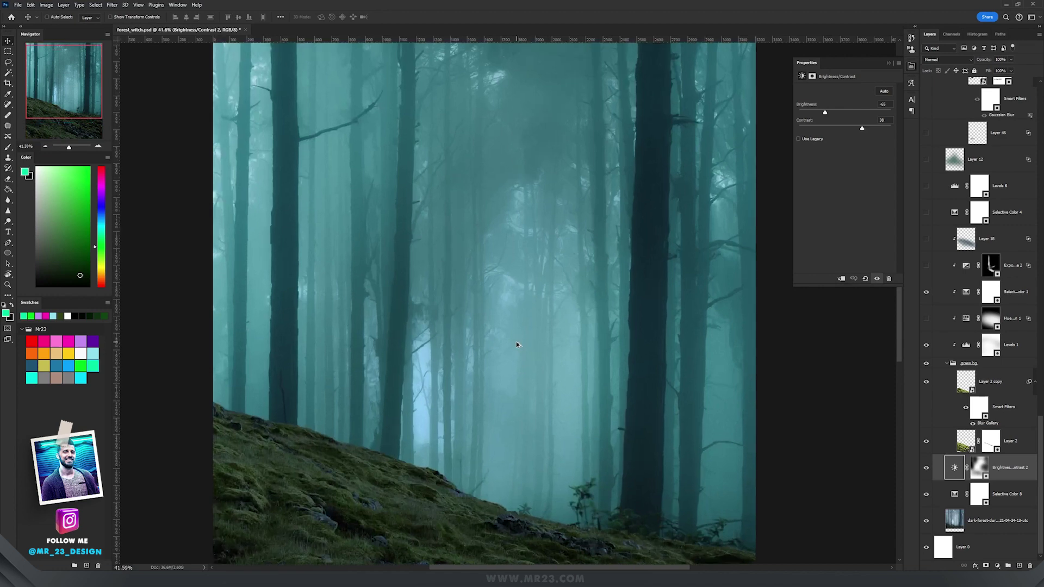
Turn on the masked Hue/Saturation 1 adjustment clipped to the grass and examine the hill up close
{"action": "scroll", "coordinate": [989, 346], "scroll_direction": "up", "scroll_amount": 3}
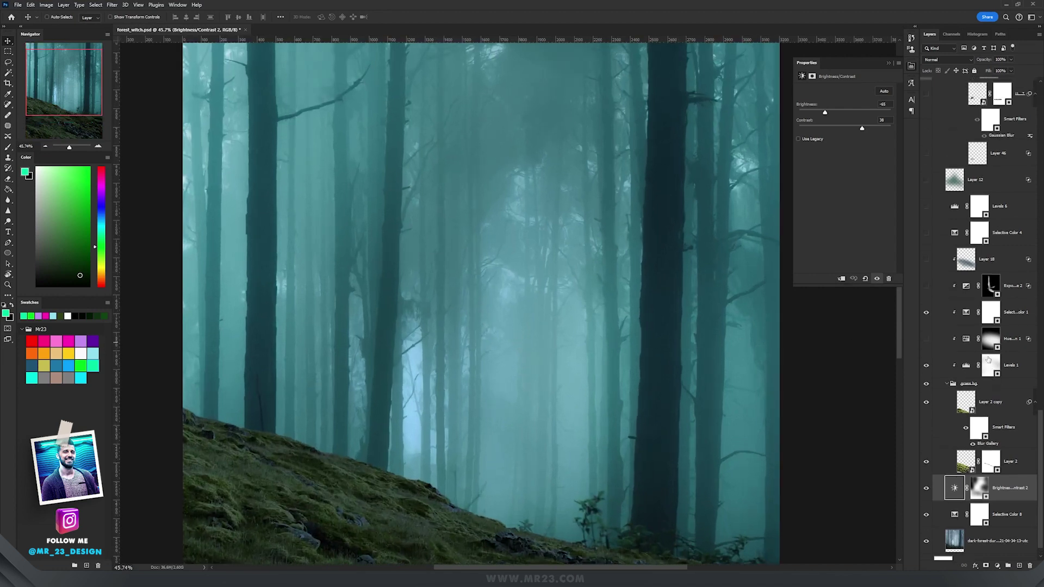
{"action": "scroll", "coordinate": [464, 514], "scroll_direction": "up", "scroll_amount": 3}
{"action": "scroll", "coordinate": [463, 514], "scroll_direction": "down", "scroll_amount": 2}
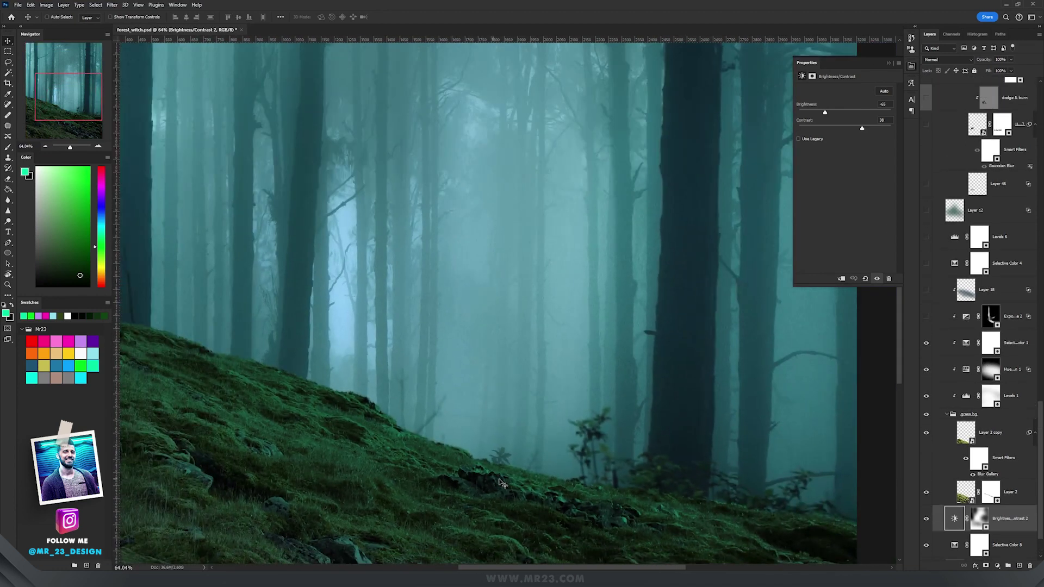
{"action": "left_click_drag", "start_coordinate": [524, 484], "coordinate": [586, 400]}
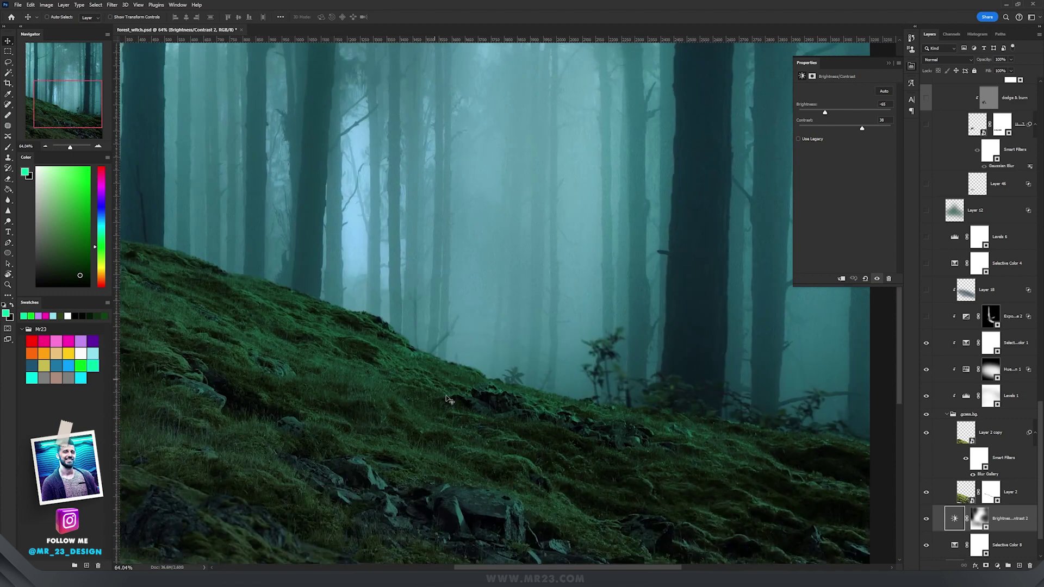
Add an Exposure adjustment of +1.93 above Selective Color 1, clipped to the grass, and invert its mask to black
{"action": "left_click", "coordinate": [1024, 342]}
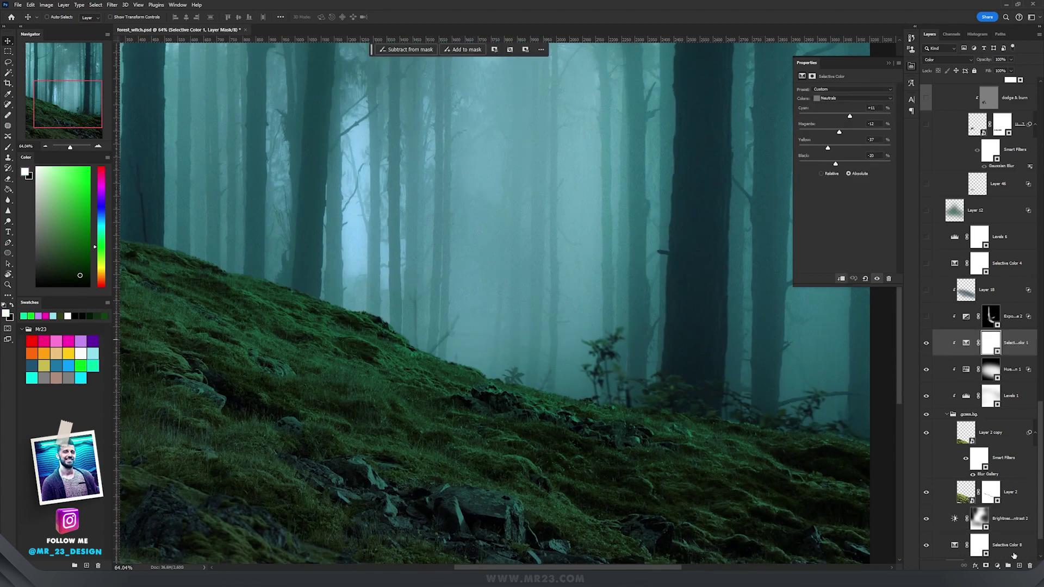
{"action": "left_click", "coordinate": [1000, 568]}
{"action": "left_click", "coordinate": [998, 468]}
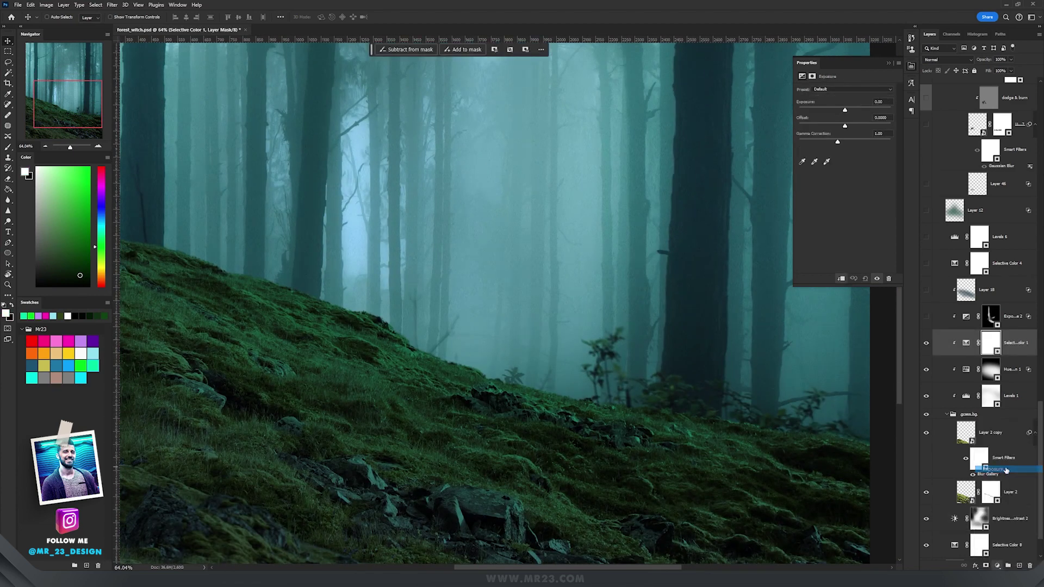
{"action": "left_click_drag", "start_coordinate": [844, 110], "coordinate": [851, 110]}
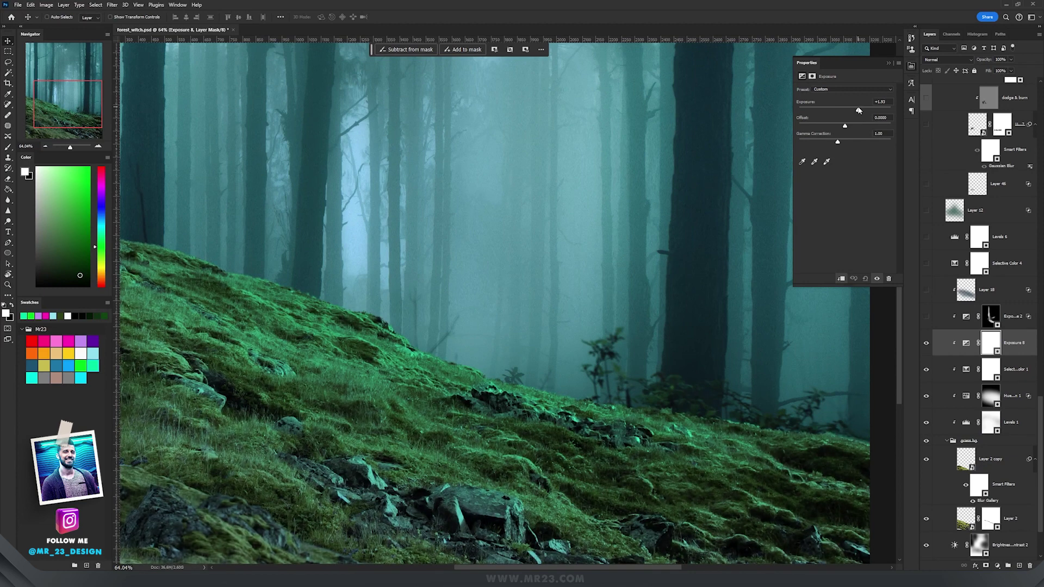
{"action": "left_click", "coordinate": [991, 344]}
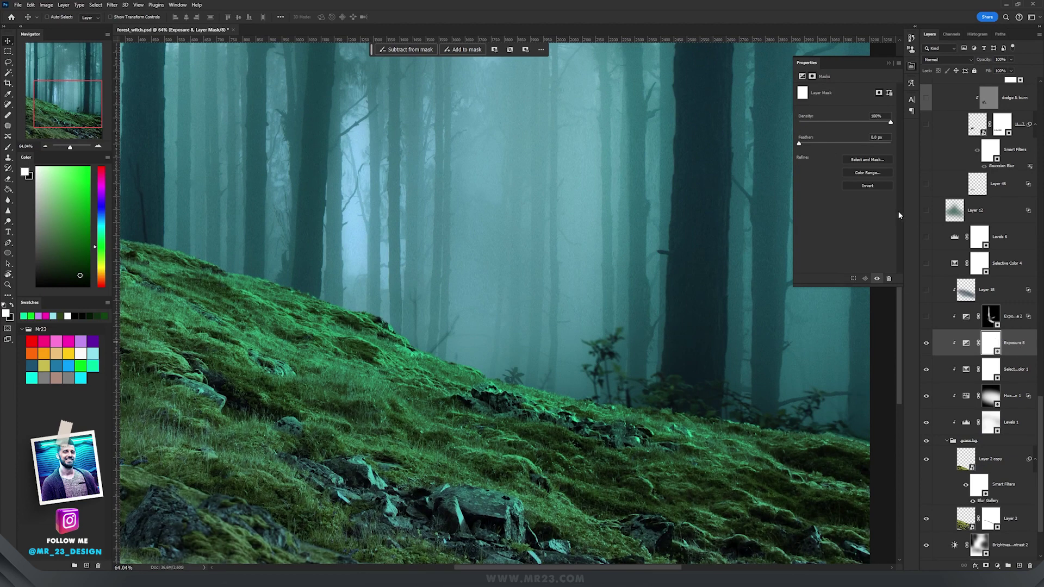
{"action": "left_click", "coordinate": [876, 185]}
Paint highlights along the hill's upper edge on the exposure mask with a large soft round brush at 11% flow
{"action": "key", "text": "b"}
{"action": "right_click", "coordinate": [535, 278]}
{"action": "left_click", "coordinate": [591, 377]}
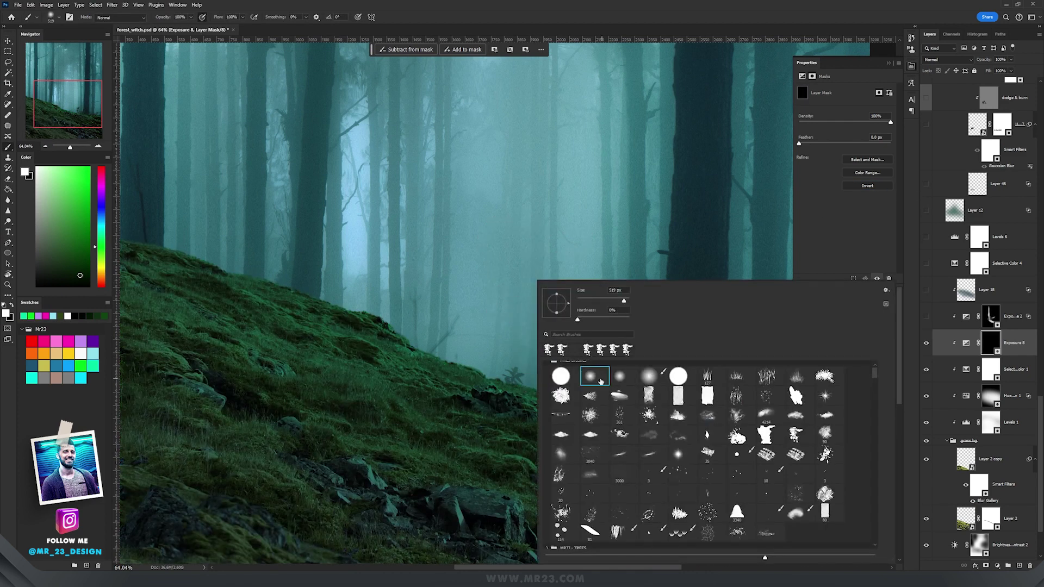
{"action": "left_click", "coordinate": [606, 106]}
{"action": "left_click_drag", "start_coordinate": [578, 250], "coordinate": [591, 255]}
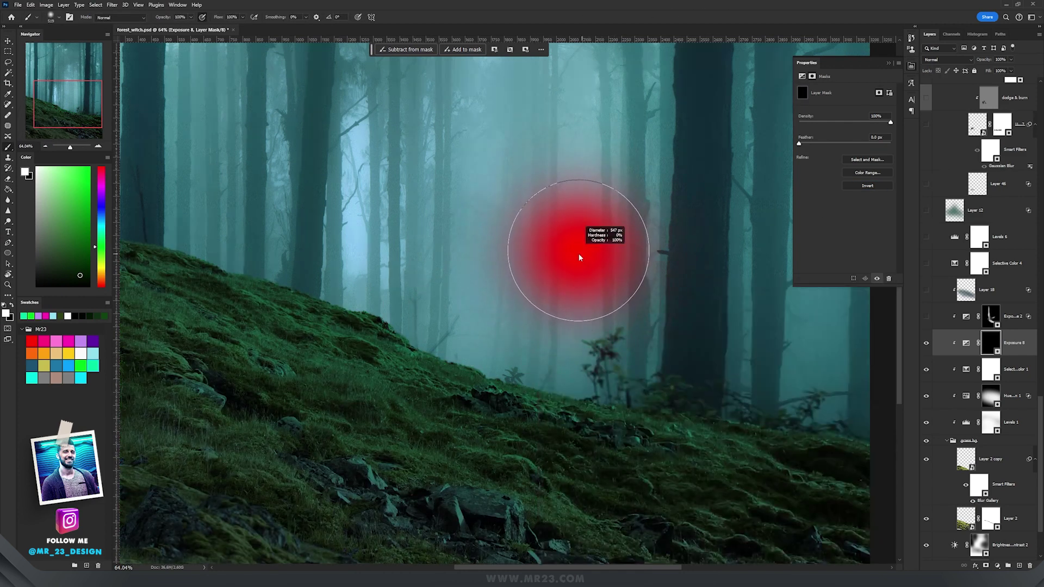
{"action": "left_click", "coordinate": [242, 17]}
{"action": "mouse_move", "coordinate": [440, 361]}
{"action": "left_mouse_down"}
{"action": "mouse_move", "coordinate": [587, 435]}
{"action": "mouse_move", "coordinate": [408, 338]}
{"action": "mouse_move", "coordinate": [650, 389]}
{"action": "mouse_move", "coordinate": [671, 406]}
{"action": "mouse_move", "coordinate": [361, 317]}
{"action": "mouse_move", "coordinate": [328, 284]}
{"action": "mouse_move", "coordinate": [664, 384]}
{"action": "left_mouse_up"}
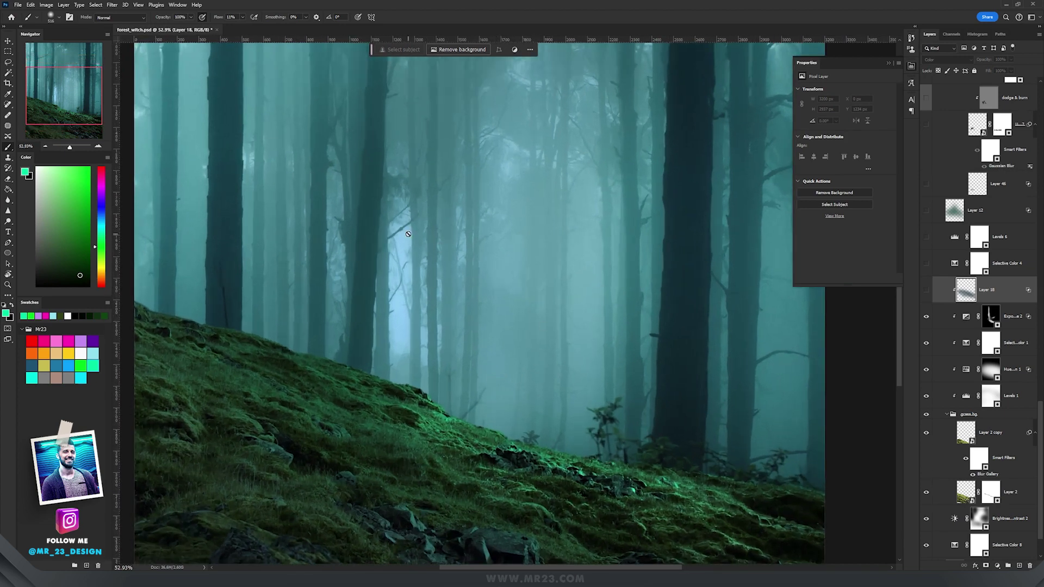
Add a new empty layer beneath Layer 18, clipped to the grass group
{"action": "key", "text": "v"}
{"action": "scroll", "coordinate": [527, 180], "scroll_direction": "up", "scroll_amount": 2}
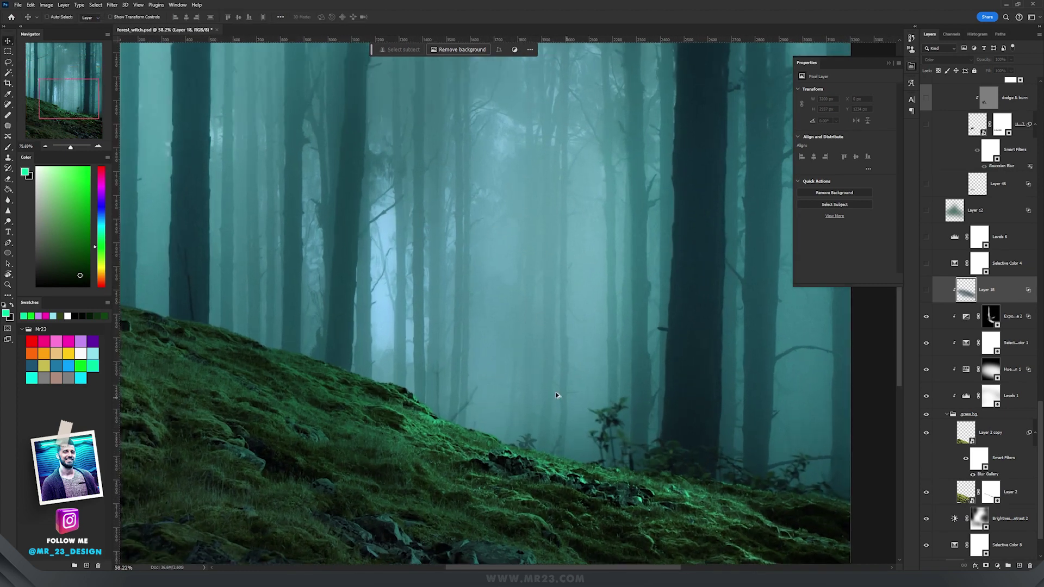
{"action": "left_click_drag", "start_coordinate": [567, 237], "coordinate": [528, 549]}
{"action": "left_click_drag", "start_coordinate": [564, 431], "coordinate": [641, 337]}
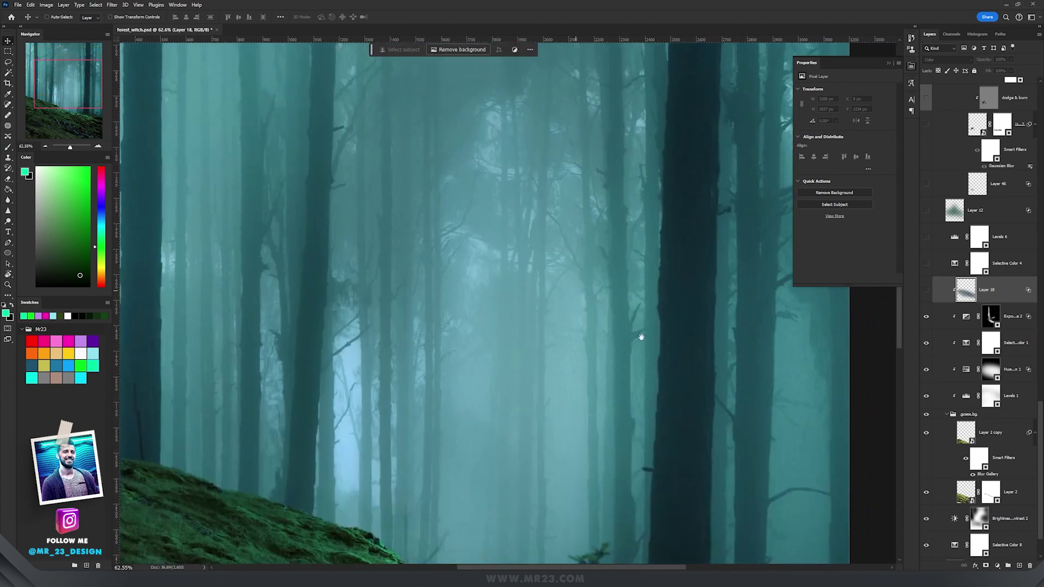
{"action": "left_click", "coordinate": [1019, 567]}
{"action": "key", "text": "ctrl+["}
{"action": "scroll", "coordinate": [506, 387], "scroll_direction": "down", "scroll_amount": 4}
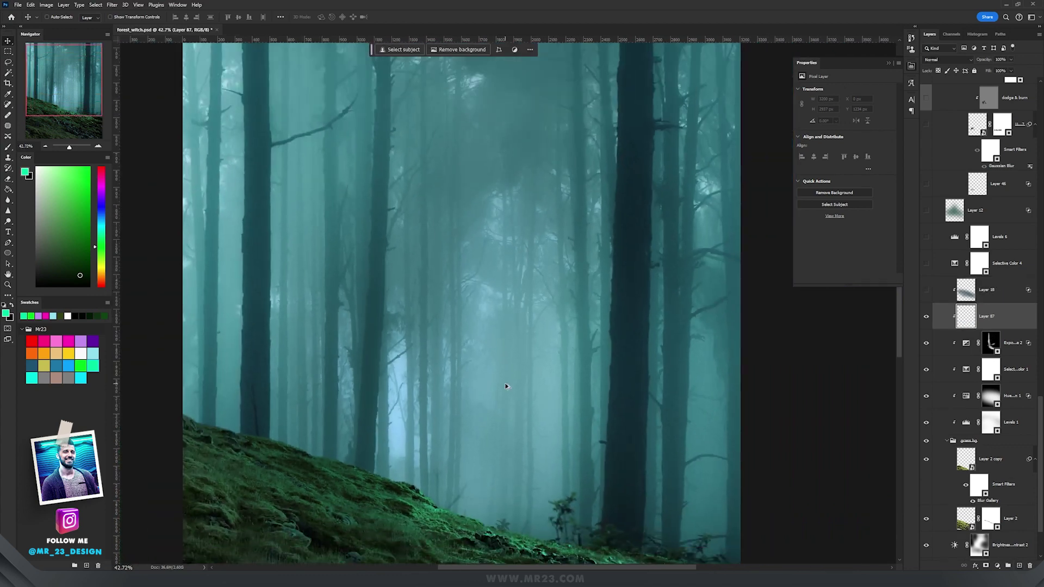
Paint fog color sampled from the forest softly over the hill's upper slope and set the layer's blend mode to Color
{"action": "left_click_drag", "start_coordinate": [507, 388], "coordinate": [495, 314]}
{"action": "key", "text": "b"}
{"action": "left_click", "coordinate": [436, 277], "text": "alt"}
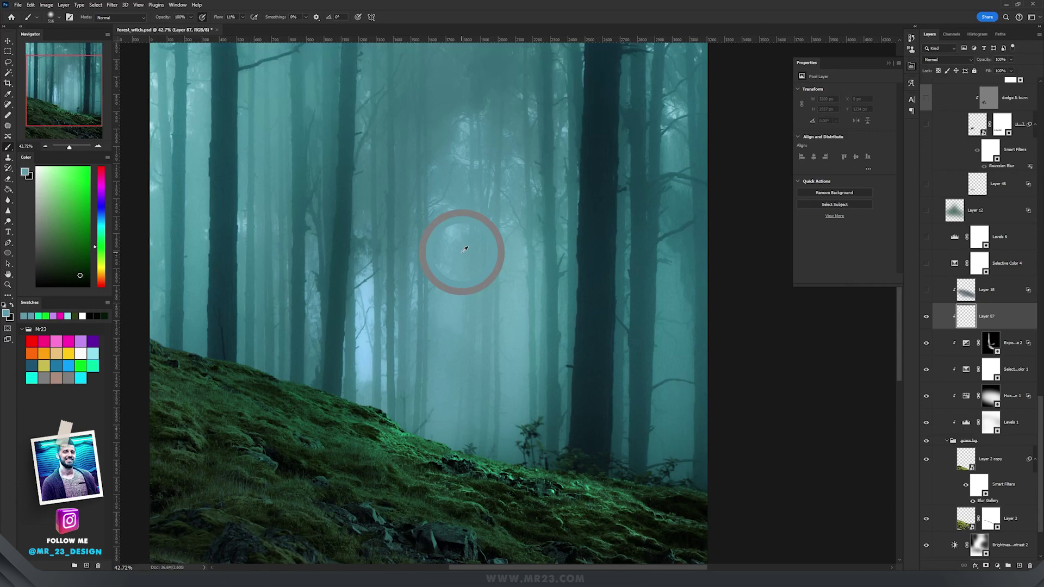
{"action": "mouse_move", "coordinate": [234, 354]}
{"action": "left_mouse_down"}
{"action": "mouse_move", "coordinate": [275, 380]}
{"action": "mouse_move", "coordinate": [683, 454]}
{"action": "mouse_move", "coordinate": [209, 345]}
{"action": "mouse_move", "coordinate": [302, 349]}
{"action": "mouse_move", "coordinate": [733, 466]}
{"action": "mouse_move", "coordinate": [680, 478]}
{"action": "left_mouse_up"}
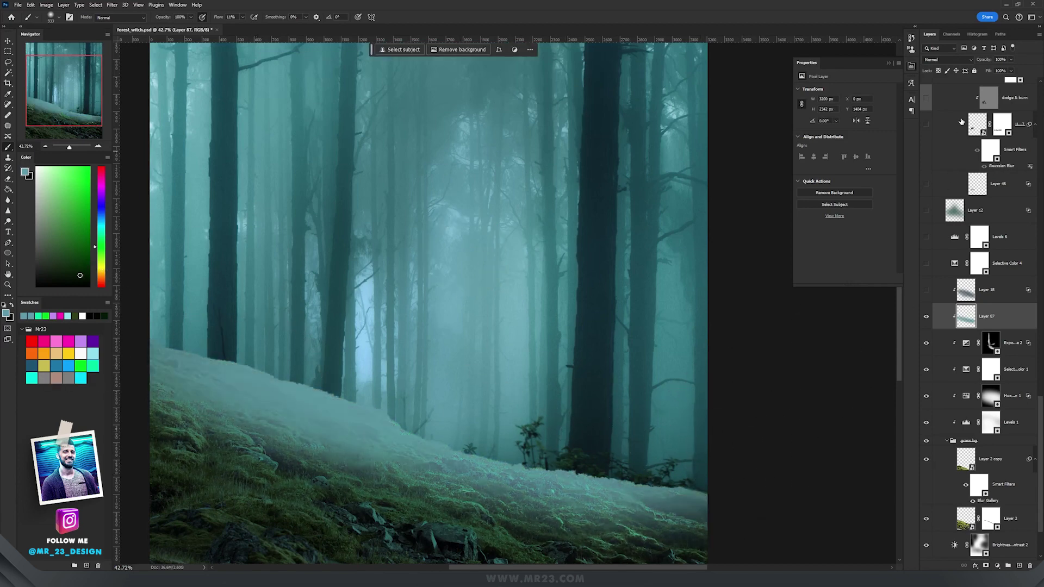
{"action": "left_click", "coordinate": [946, 61]}
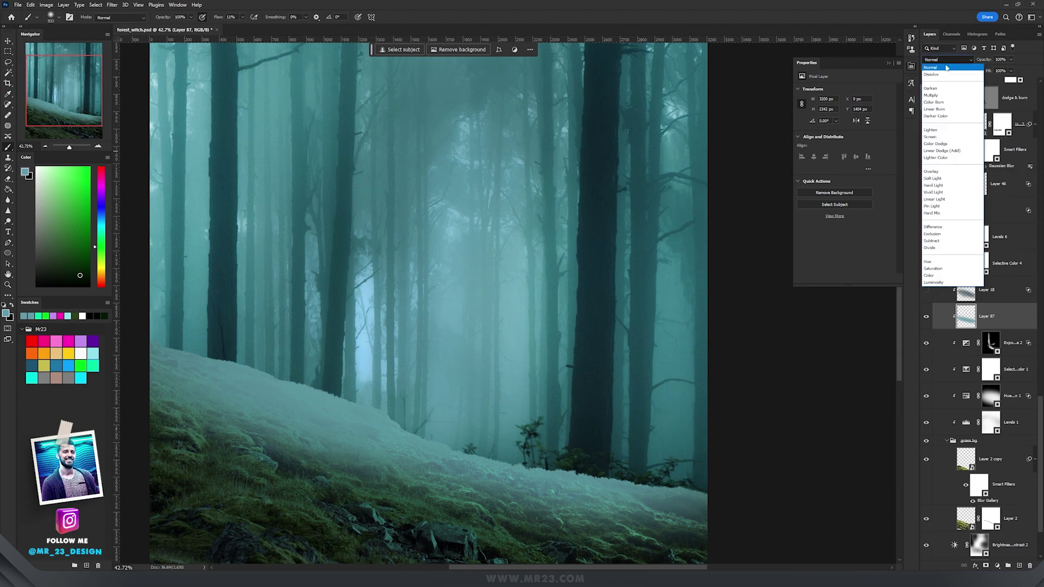
{"action": "left_click", "coordinate": [938, 275]}
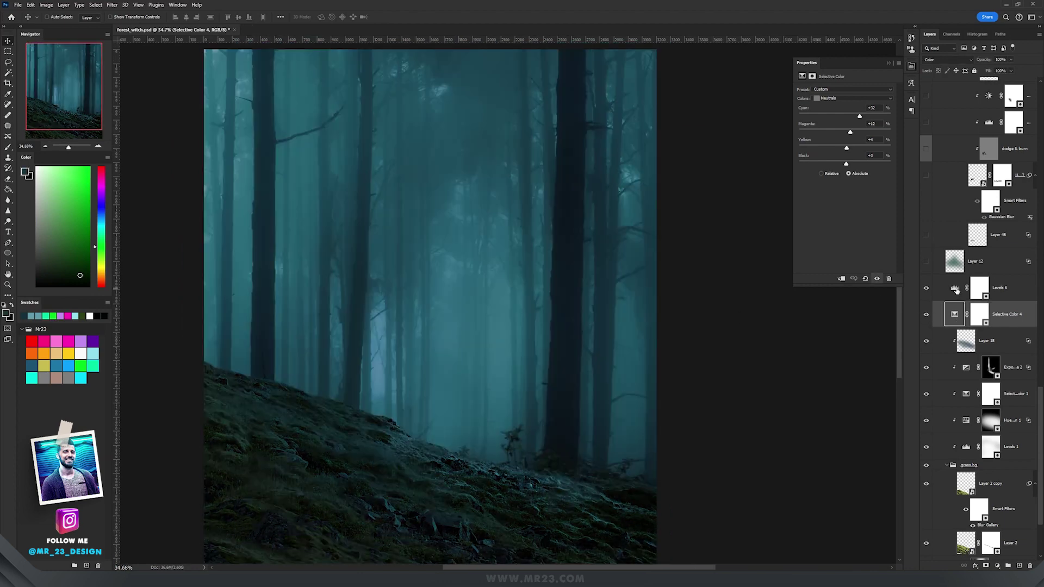
Review the Levels 6 adjustment's settings and examine how the grassy hill blends with the foggy forest
{"action": "left_click", "coordinate": [955, 290]}
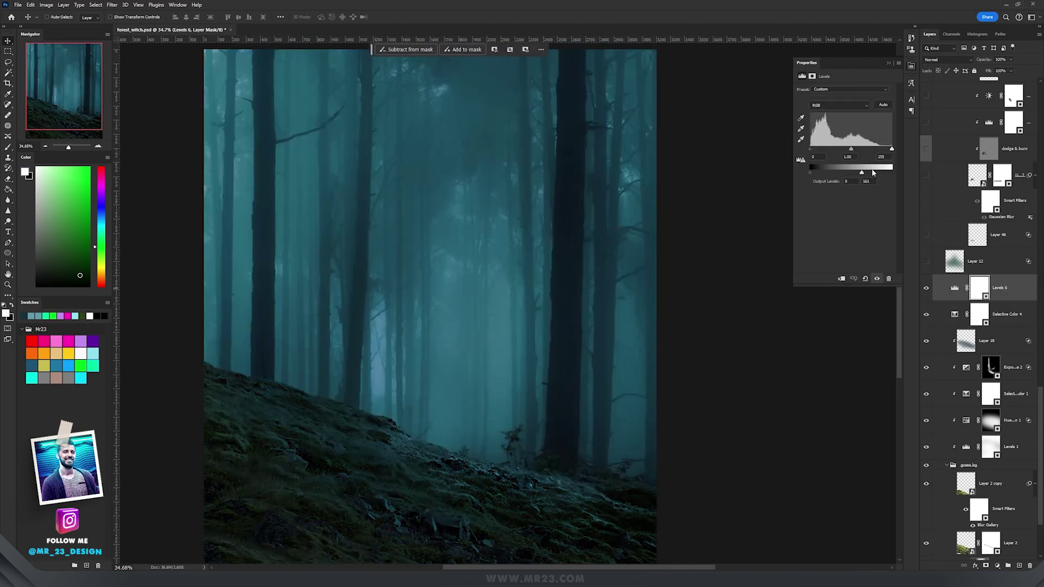
{"action": "left_click_drag", "start_coordinate": [511, 230], "coordinate": [505, 206]}
{"action": "scroll", "coordinate": [462, 305], "scroll_direction": "up", "scroll_amount": 8}
{"action": "scroll", "coordinate": [464, 306], "scroll_direction": "down", "scroll_amount": 3}
{"action": "left_click_drag", "start_coordinate": [455, 273], "coordinate": [474, 164]}
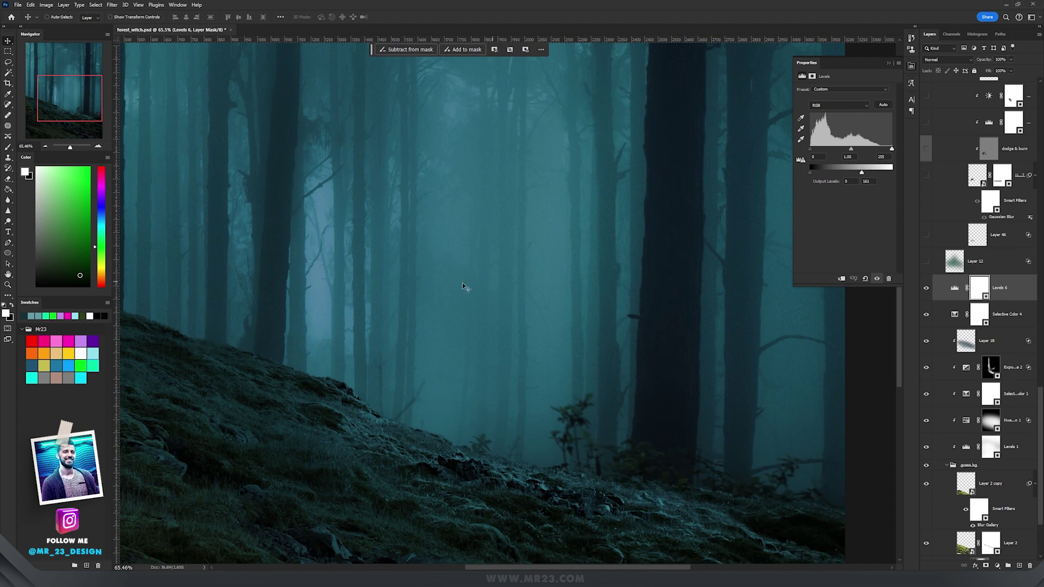
{"action": "scroll", "coordinate": [469, 280], "scroll_direction": "down", "scroll_amount": 2}
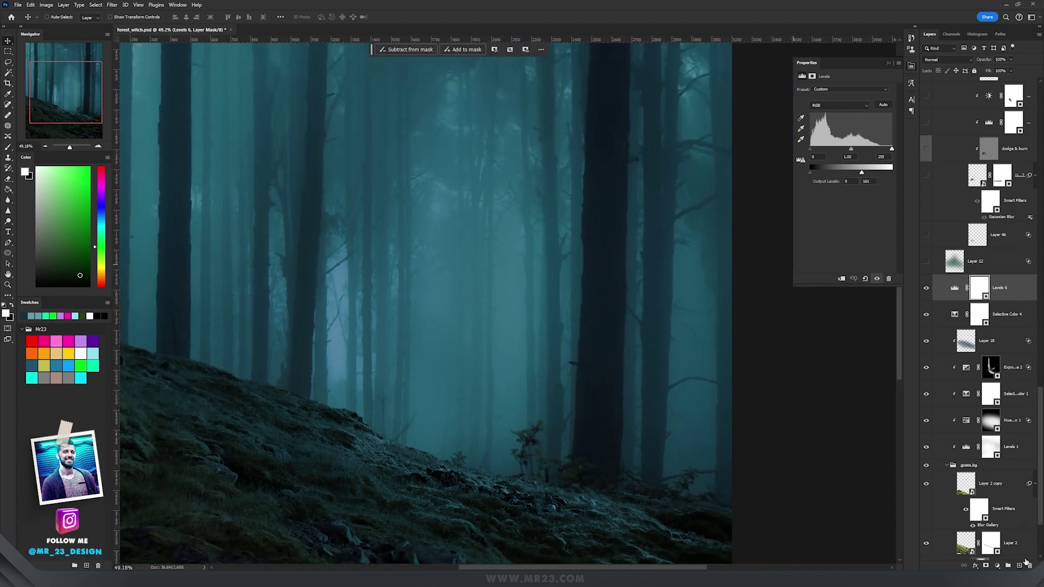
Add an empty layer directly above Levels 6 and set its blend mode to Color Dodge
{"action": "left_click", "coordinate": [1020, 566]}
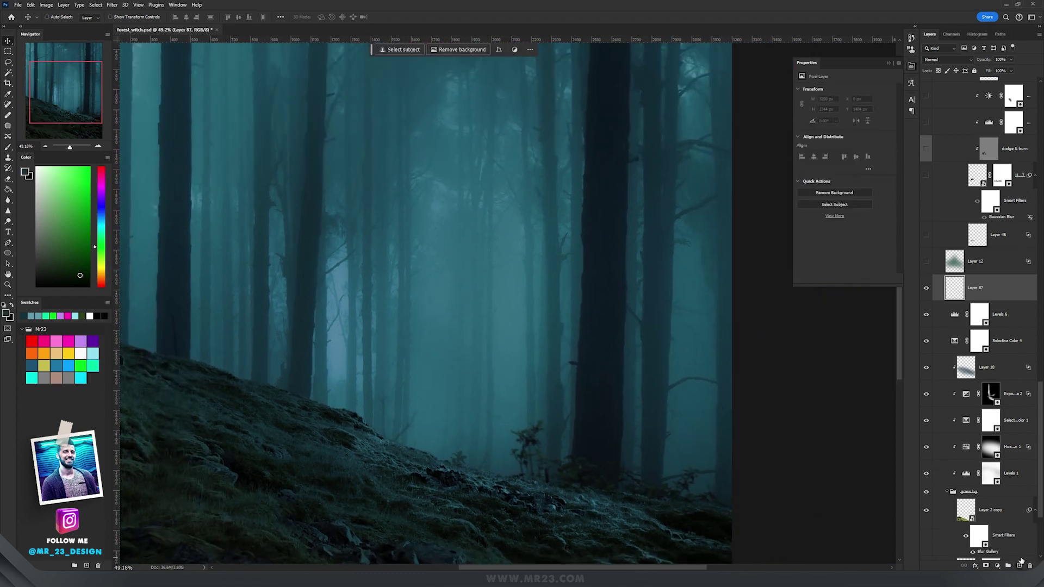
{"action": "left_click", "coordinate": [941, 57]}
{"action": "left_click", "coordinate": [948, 152]}
Paint a soft glow between the central trees with the Brush at 11% flow, using teal sampled from the fog
{"action": "key", "text": "b"}
{"action": "left_click", "coordinate": [445, 321], "text": "alt"}
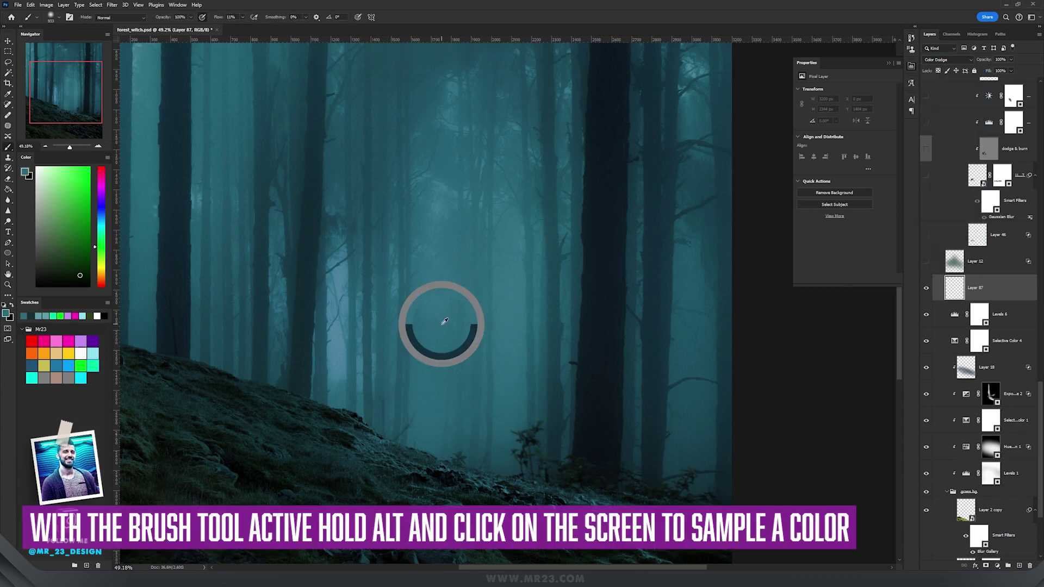
{"action": "mouse_move", "coordinate": [444, 321]}
{"action": "left_mouse_down"}
{"action": "mouse_move", "coordinate": [458, 342]}
{"action": "mouse_move", "coordinate": [465, 361]}
{"action": "mouse_move", "coordinate": [466, 300]}
{"action": "mouse_move", "coordinate": [479, 298]}
{"action": "mouse_move", "coordinate": [453, 237]}
{"action": "mouse_move", "coordinate": [466, 258]}
{"action": "left_mouse_up"}
{"action": "mouse_move", "coordinate": [466, 258]}
{"action": "left_mouse_down"}
{"action": "mouse_move", "coordinate": [575, 270]}
{"action": "mouse_move", "coordinate": [539, 266]}
{"action": "left_mouse_up"}
{"action": "mouse_move", "coordinate": [446, 230]}
{"action": "left_mouse_down"}
{"action": "mouse_move", "coordinate": [467, 348]}
{"action": "mouse_move", "coordinate": [466, 305]}
{"action": "left_mouse_up"}
Raise the dark Blend If limit for the underlying layer so the Color Dodge glow drops out of the shadows
{"action": "double_click", "coordinate": [1009, 291]}
{"action": "left_click_drag", "start_coordinate": [688, 346], "coordinate": [671, 322]}
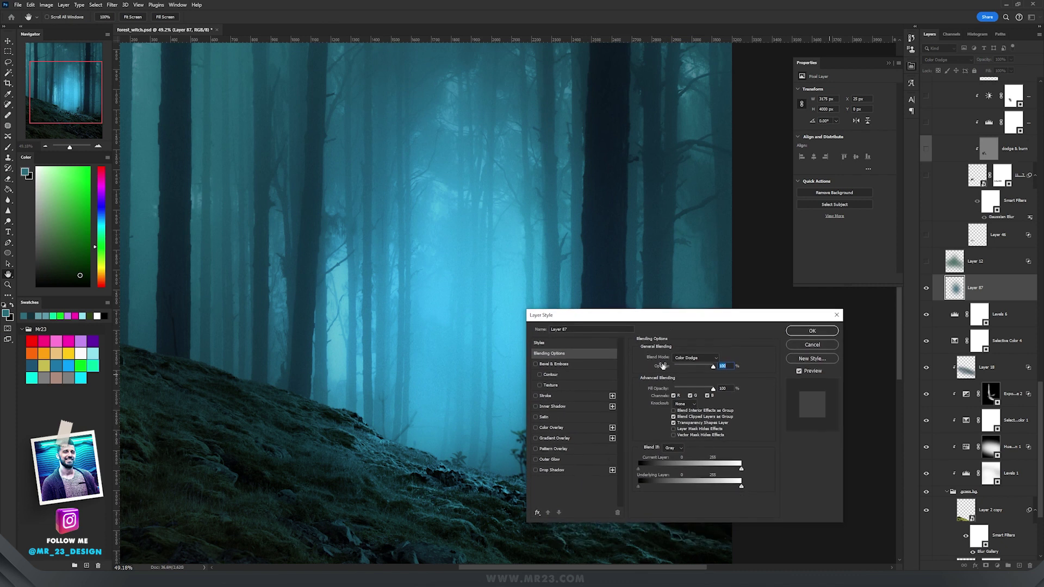
{"action": "left_click_drag", "start_coordinate": [646, 486], "coordinate": [679, 487]}
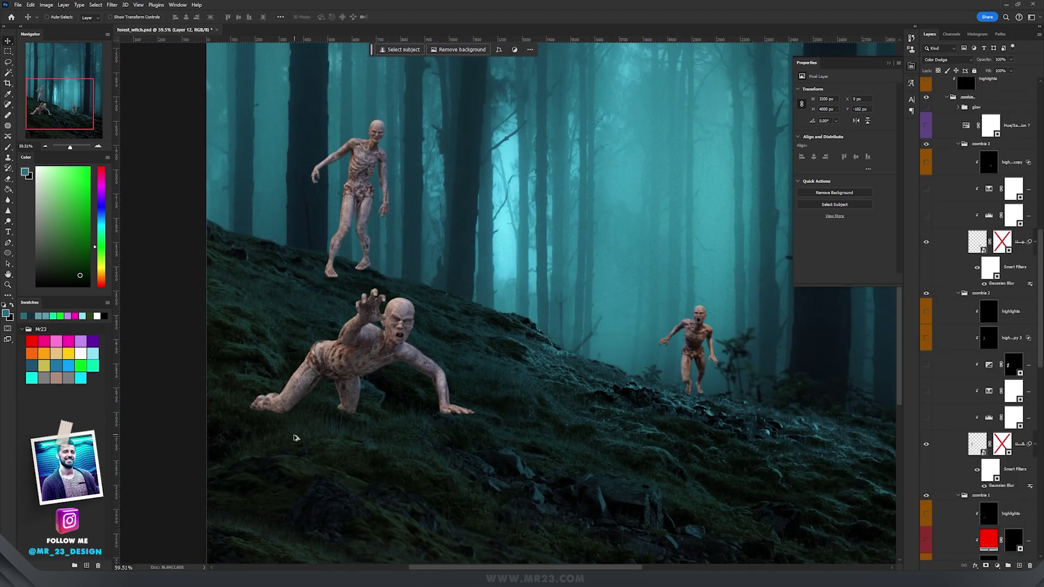
Enable the disabled layer mask on the zombie 2 cutout
{"action": "scroll", "coordinate": [294, 437], "scroll_direction": "up", "scroll_amount": 5}
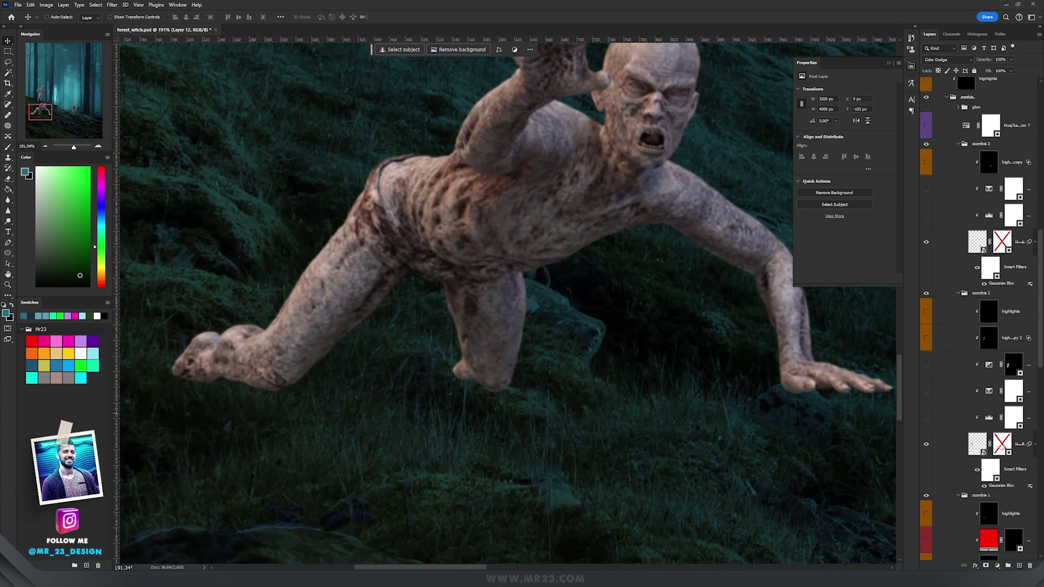
{"action": "left_click", "coordinate": [1006, 448]}
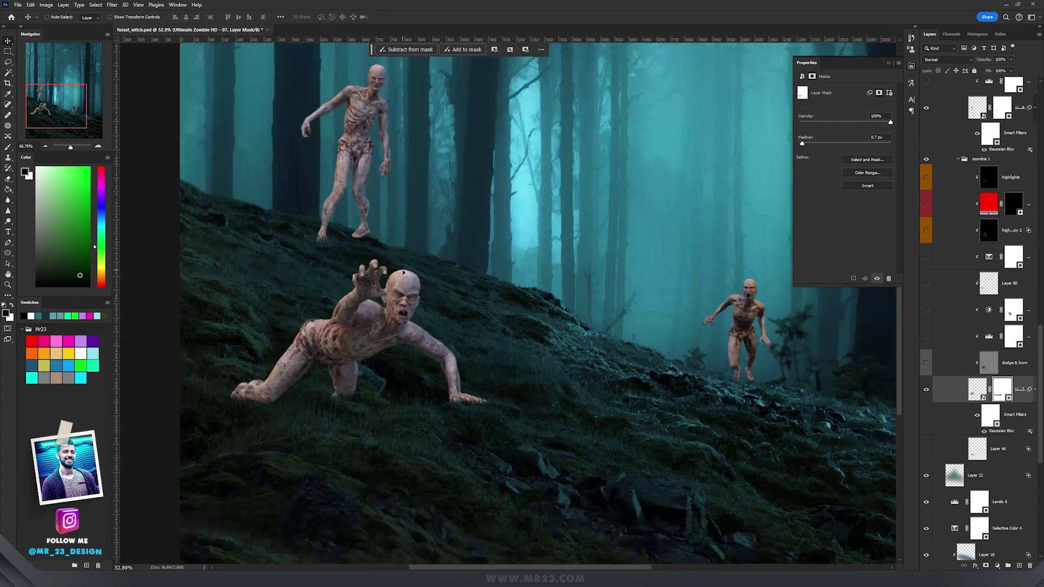
Turn on the Levels adjustment clipped to the crawling zombie in the zombie 1 group
{"action": "scroll", "coordinate": [404, 272], "scroll_direction": "up", "scroll_amount": 5}
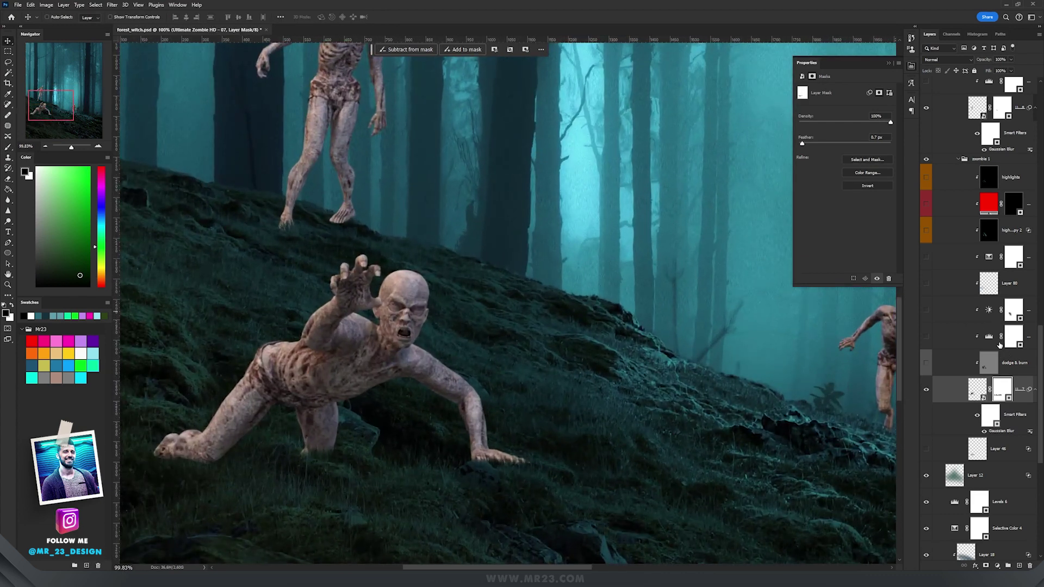
{"action": "left_click", "coordinate": [1003, 342]}
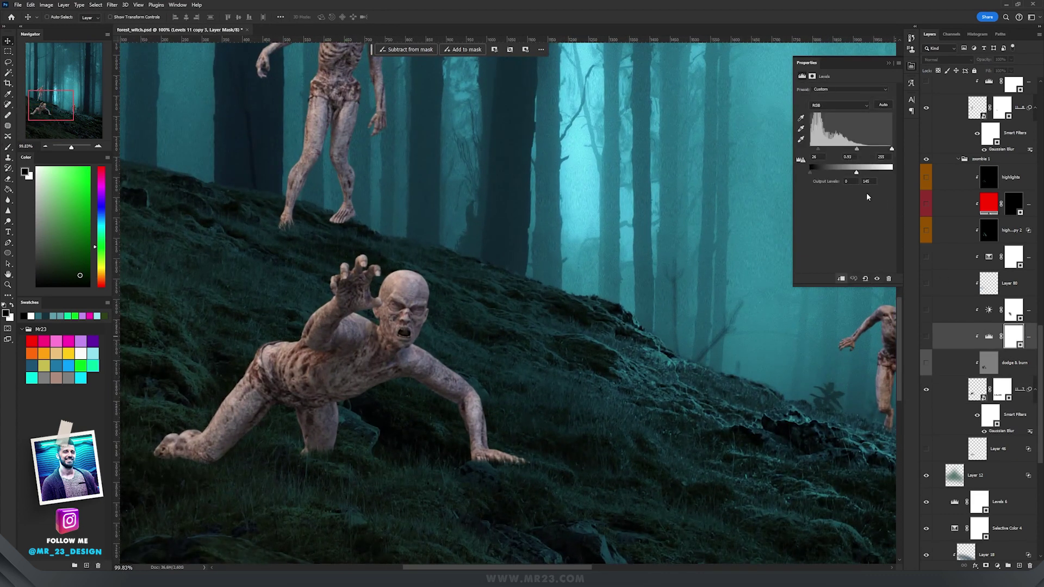
{"action": "left_click", "coordinate": [927, 339]}
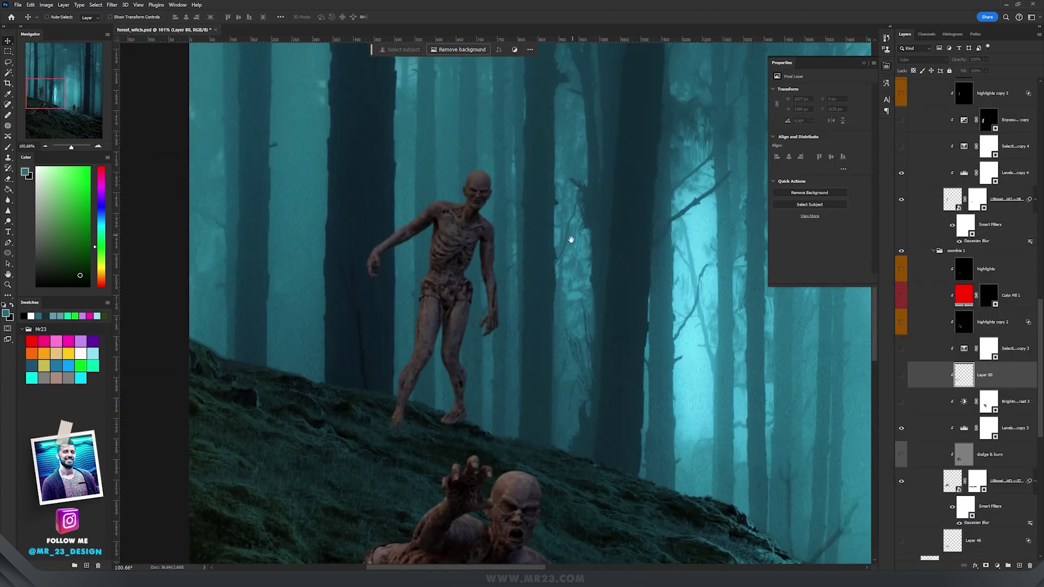
Turn on the Selective Color adjustment clipped to the standing zombie in the zombie 2 group
{"action": "scroll", "coordinate": [503, 316], "scroll_direction": "up", "scroll_amount": 3}
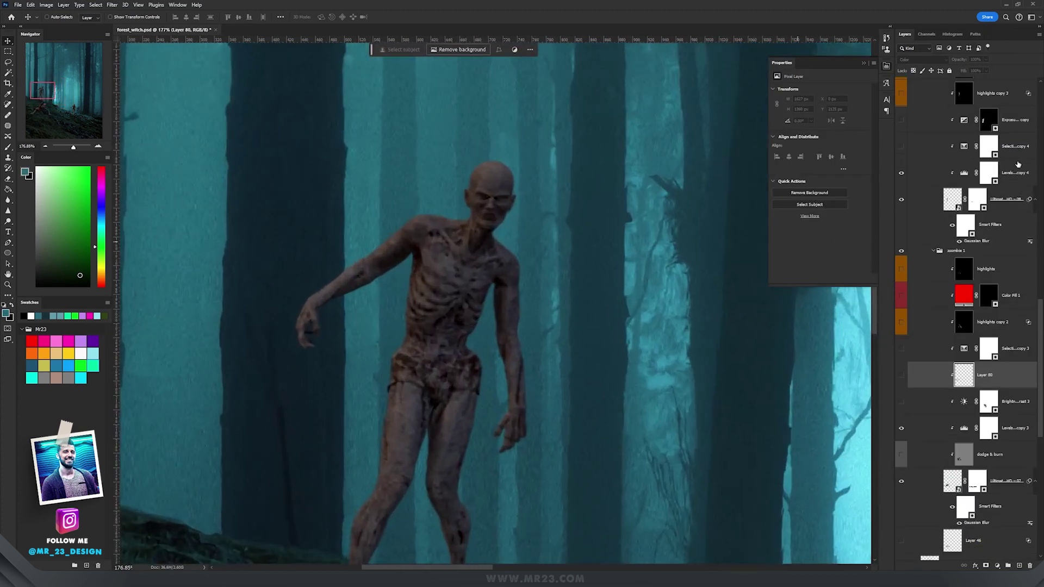
{"action": "left_click", "coordinate": [1018, 156]}
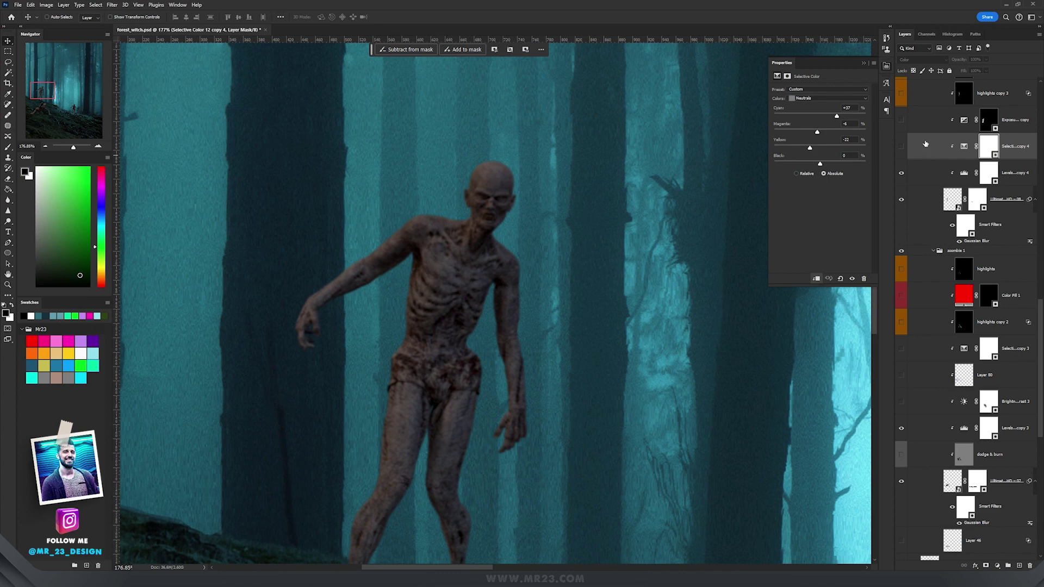
{"action": "left_click", "coordinate": [900, 147]}
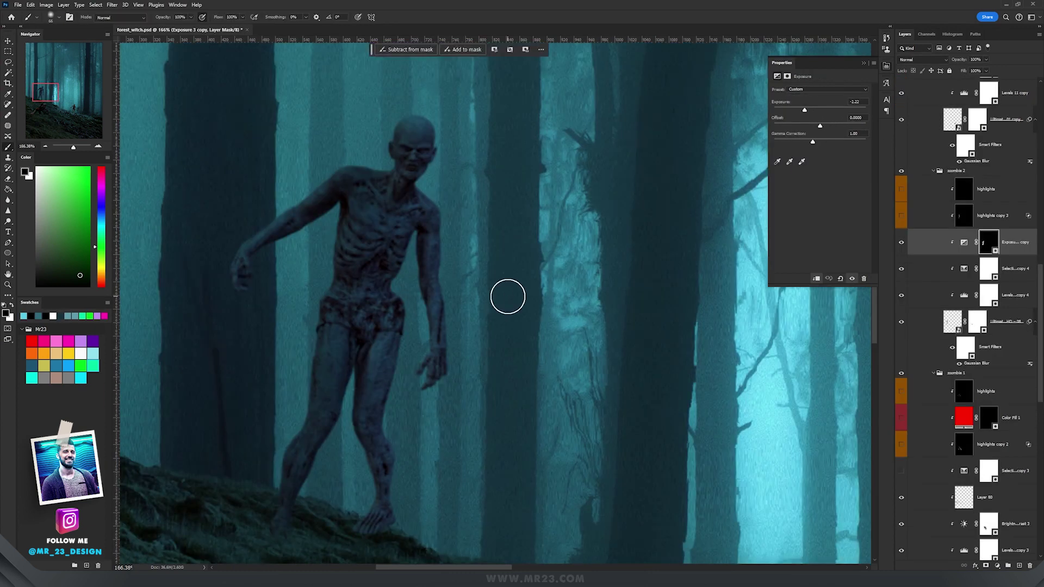
Add a black-filled clipped layer in Linear Dodge (Add) mode above the Exposure adjustment on the standing zombie
{"action": "scroll", "coordinate": [654, 293], "scroll_direction": "down", "scroll_amount": 2}
{"action": "mouse_move", "coordinate": [640, 291]}
{"action": "left_mouse_down"}
{"action": "mouse_move", "coordinate": [395, 229]}
{"action": "mouse_move", "coordinate": [501, 342]}
{"action": "mouse_move", "coordinate": [526, 281]}
{"action": "left_mouse_up"}
{"action": "scroll", "coordinate": [357, 198], "scroll_direction": "up", "scroll_amount": 1}
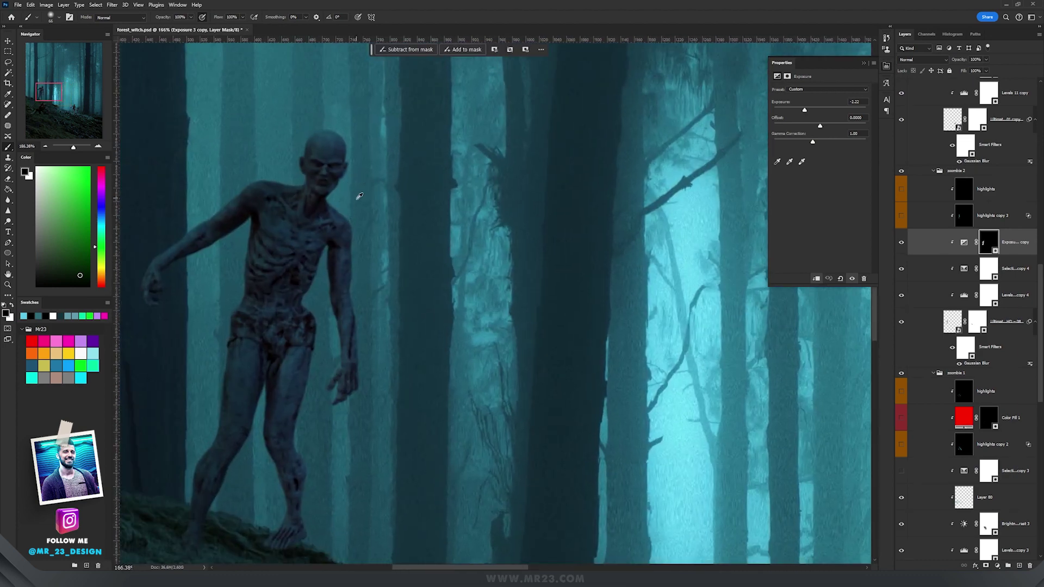
{"action": "scroll", "coordinate": [373, 210], "scroll_direction": "up", "scroll_amount": 1}
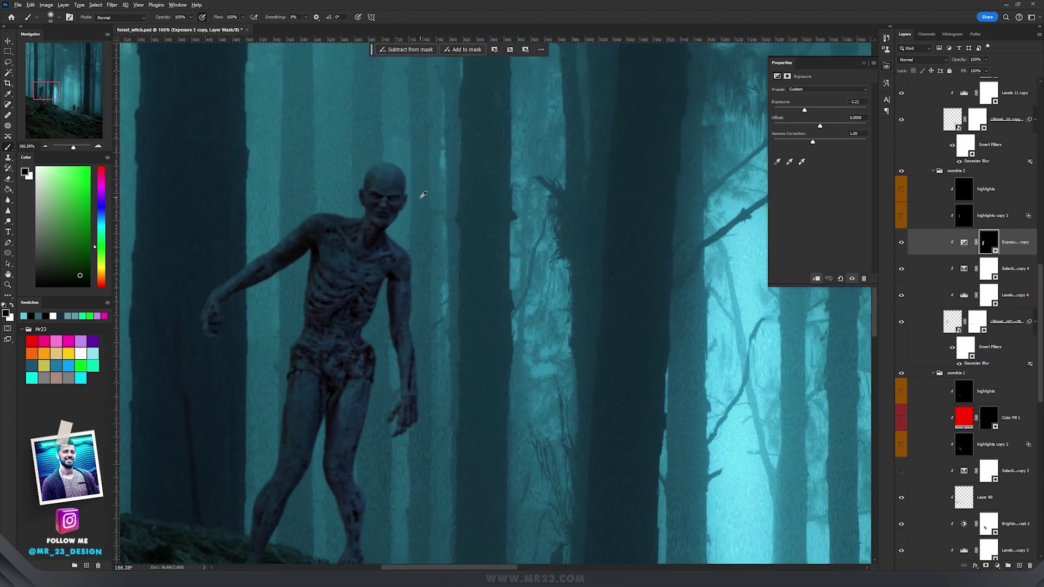
{"action": "left_click", "coordinate": [1018, 564]}
{"action": "left_click", "coordinate": [667, 264], "text": "alt"}
{"action": "key", "text": "g"}
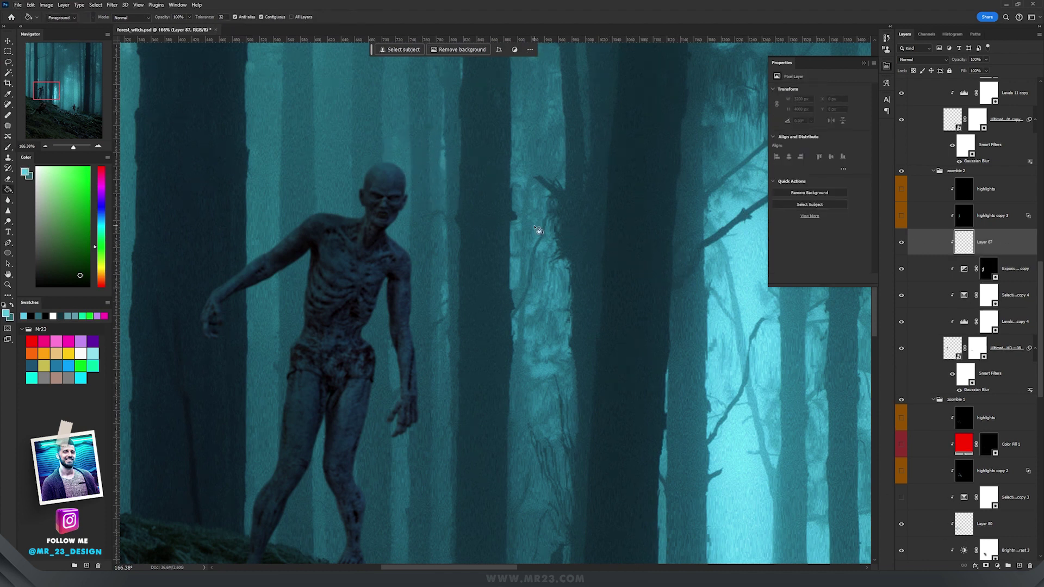
{"action": "key", "text": "d"}
{"action": "left_click", "coordinate": [535, 229]}
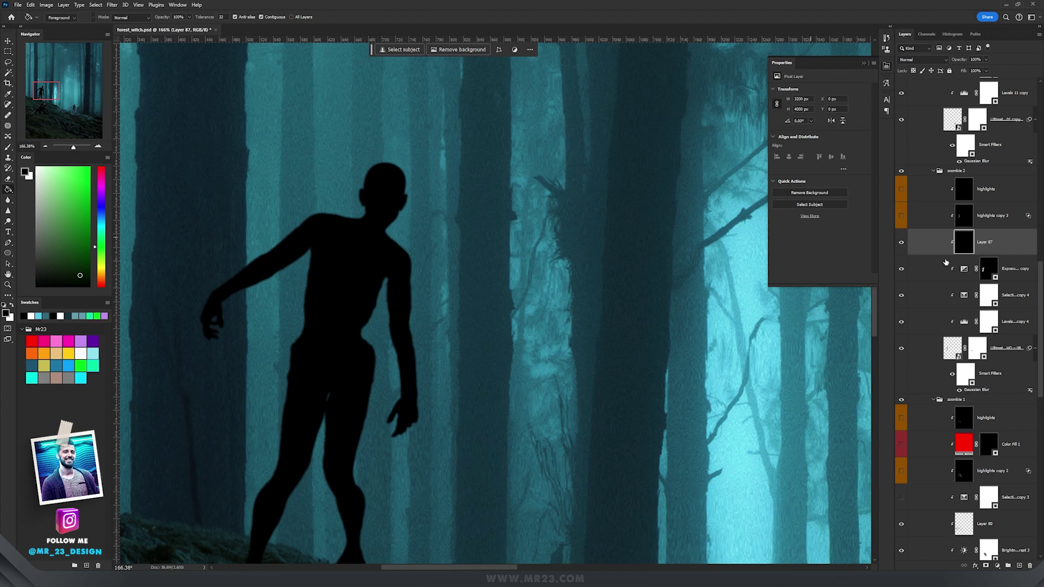
{"action": "left_click", "coordinate": [920, 61]}
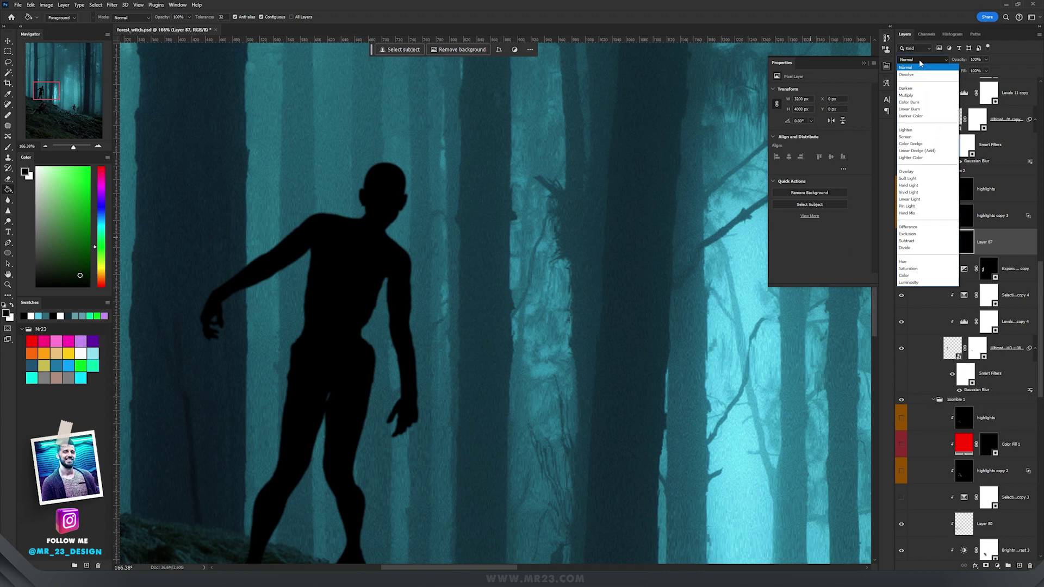
{"action": "left_click", "coordinate": [924, 151]}
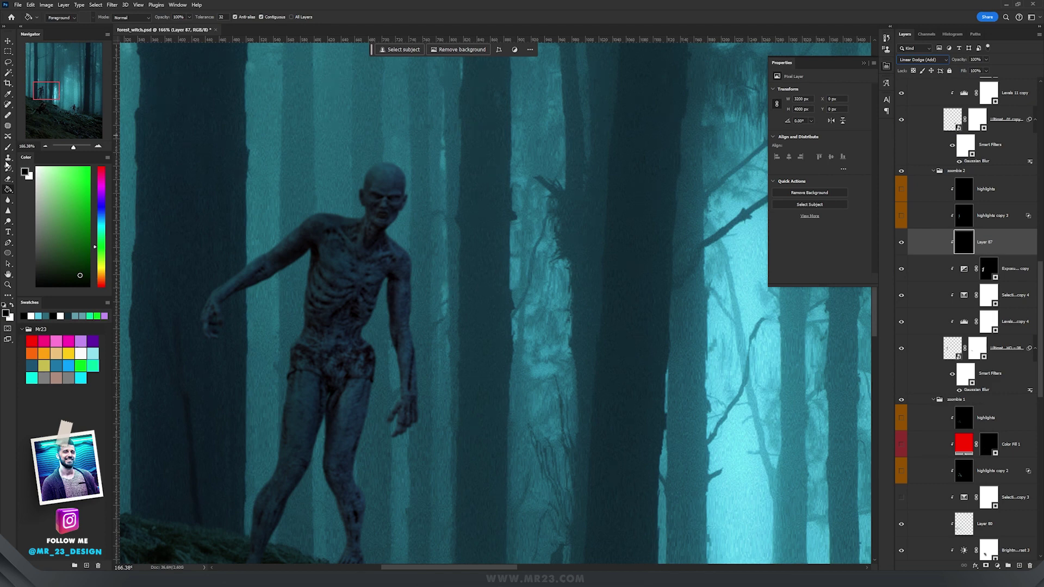
Paint soft teal highlights on the standing zombie's light-facing side at 10% flow and keep them off underlying shadows with Blend If
{"action": "left_click", "coordinate": [8, 148]}
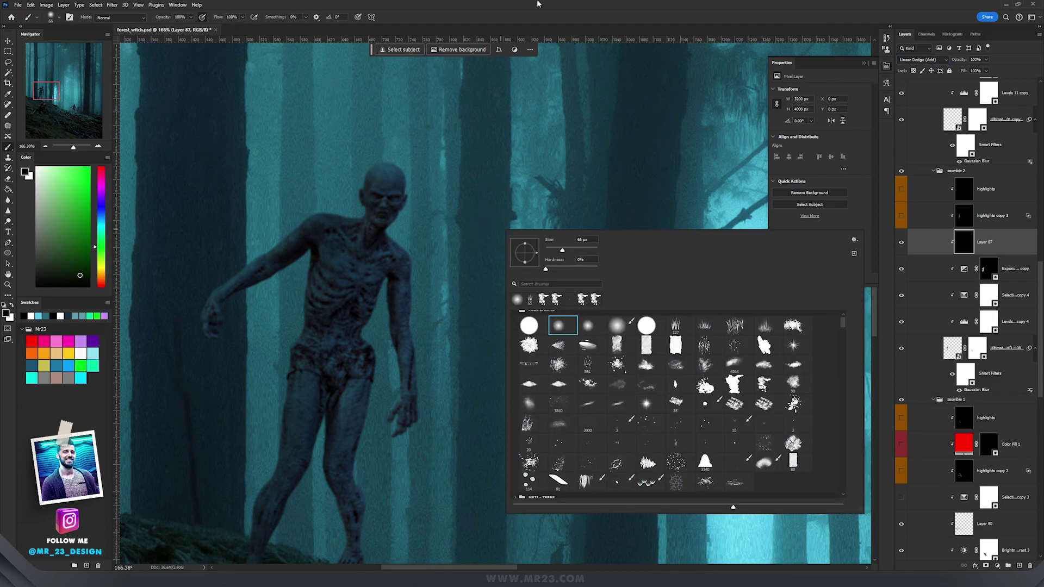
{"action": "left_click", "coordinate": [545, 3]}
{"action": "key", "text": "x"}
{"action": "left_click", "coordinate": [702, 335], "text": "alt"}
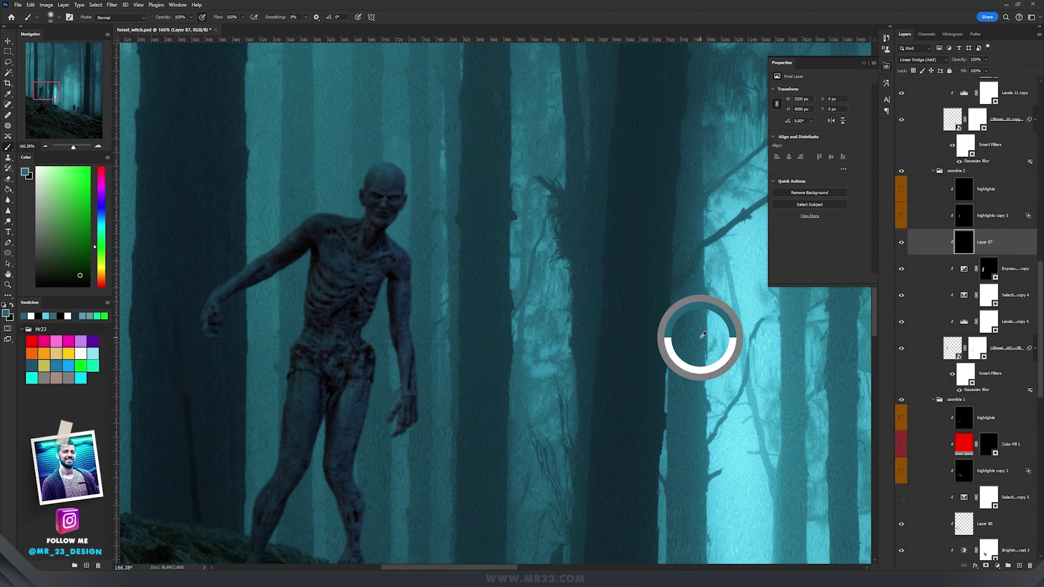
{"action": "key", "text": "shift+1"}
{"action": "mouse_move", "coordinate": [416, 280]}
{"action": "left_mouse_down"}
{"action": "mouse_move", "coordinate": [426, 253]}
{"action": "mouse_move", "coordinate": [405, 249]}
{"action": "left_mouse_up"}
{"action": "left_click_drag", "start_coordinate": [410, 212], "coordinate": [410, 172]}
{"action": "mouse_move", "coordinate": [381, 324]}
{"action": "left_mouse_down"}
{"action": "mouse_move", "coordinate": [369, 408]}
{"action": "mouse_move", "coordinate": [380, 552]}
{"action": "left_mouse_up"}
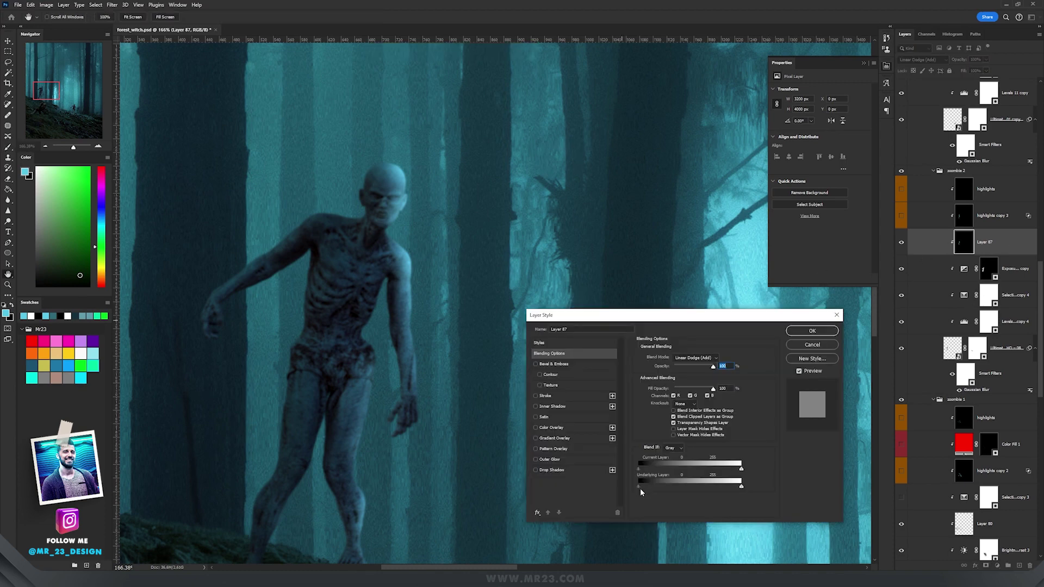
{"action": "left_click_drag", "start_coordinate": [639, 487], "coordinate": [670, 492]}
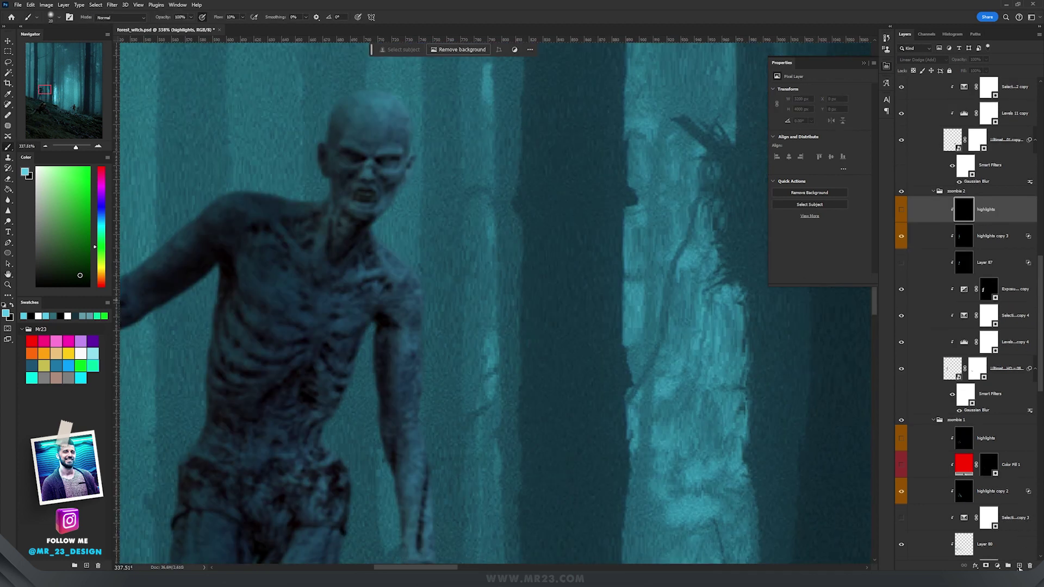
Add another clipped, black-filled layer at the top of the zombie 2 group and set it to Linear Dodge (Add)
{"action": "left_click", "coordinate": [1019, 566]}
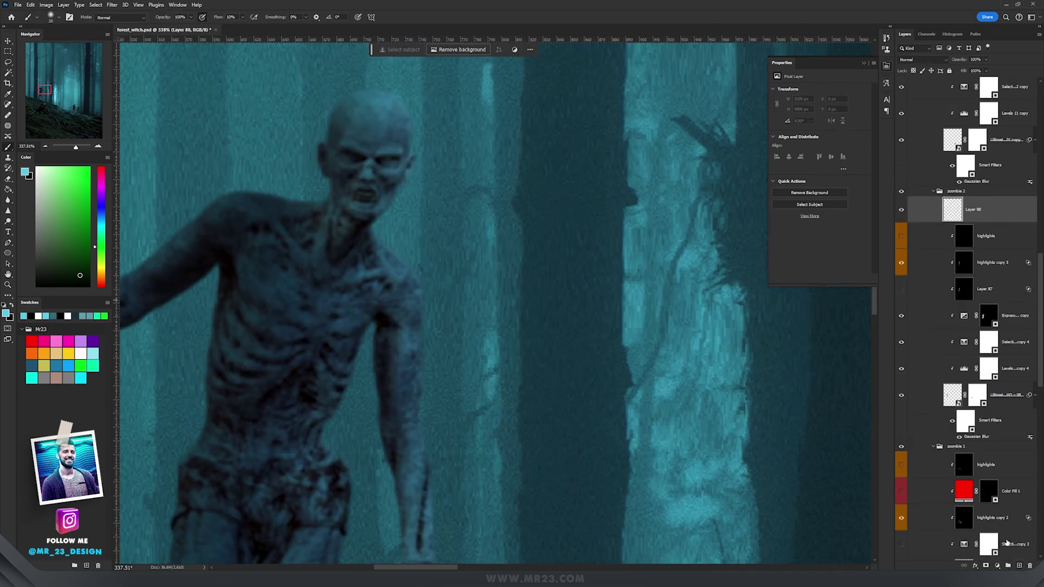
{"action": "left_click", "coordinate": [987, 221], "text": "alt"}
{"action": "key", "text": "x"}
{"action": "key", "text": "g"}
{"action": "left_click", "coordinate": [406, 235]}
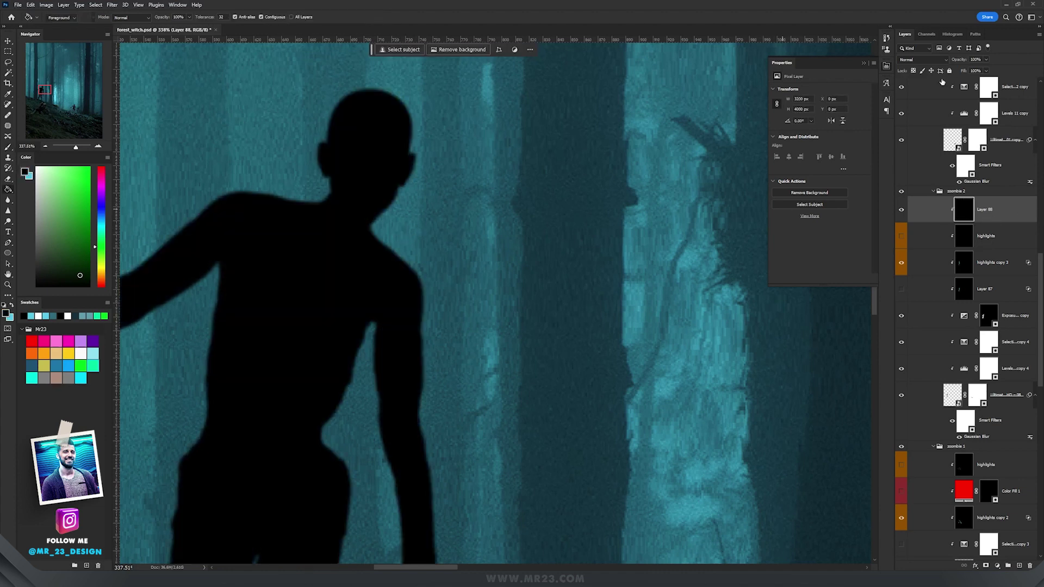
{"action": "left_click", "coordinate": [925, 60]}
{"action": "left_click", "coordinate": [927, 147]}
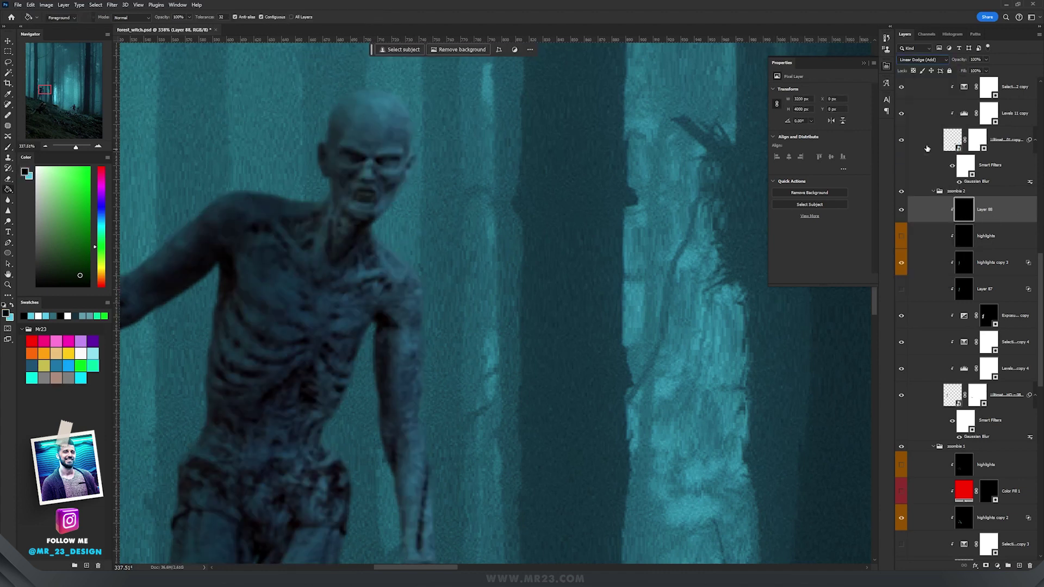
Paint thin rim highlights along the standing zombie's edges with a small brush at 10% flow and light teal sampled from the scene
{"action": "left_click", "coordinate": [8, 147]}
{"action": "left_click", "coordinate": [429, 111], "text": "alt"}
{"action": "right_click", "coordinate": [428, 116], "text": "alt"}
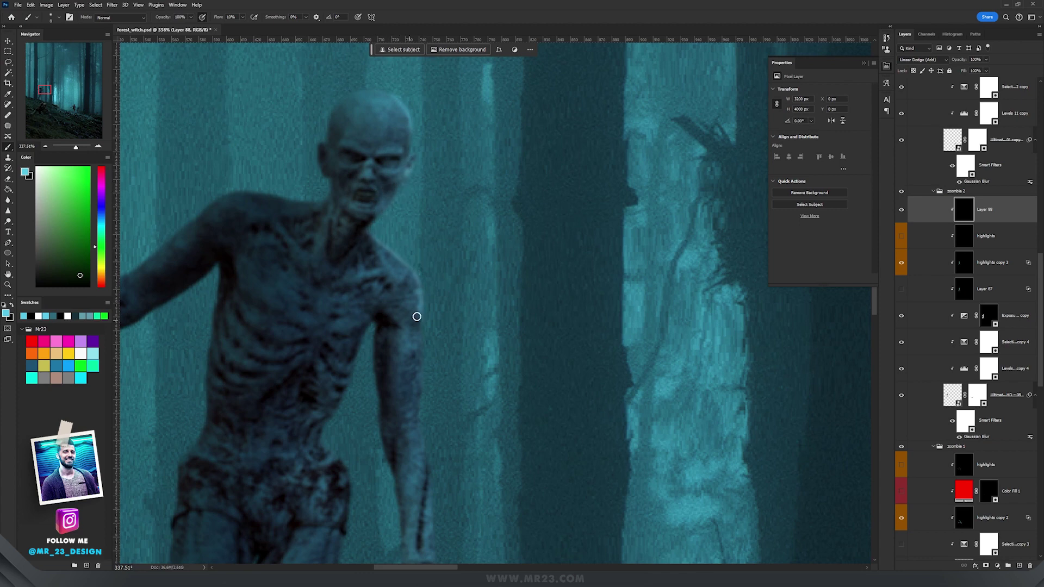
{"action": "scroll", "coordinate": [418, 375], "scroll_direction": "down", "scroll_amount": 3}
{"action": "scroll", "coordinate": [333, 312], "scroll_direction": "down", "scroll_amount": 3}
{"action": "scroll", "coordinate": [368, 277], "scroll_direction": "up", "scroll_amount": 5}
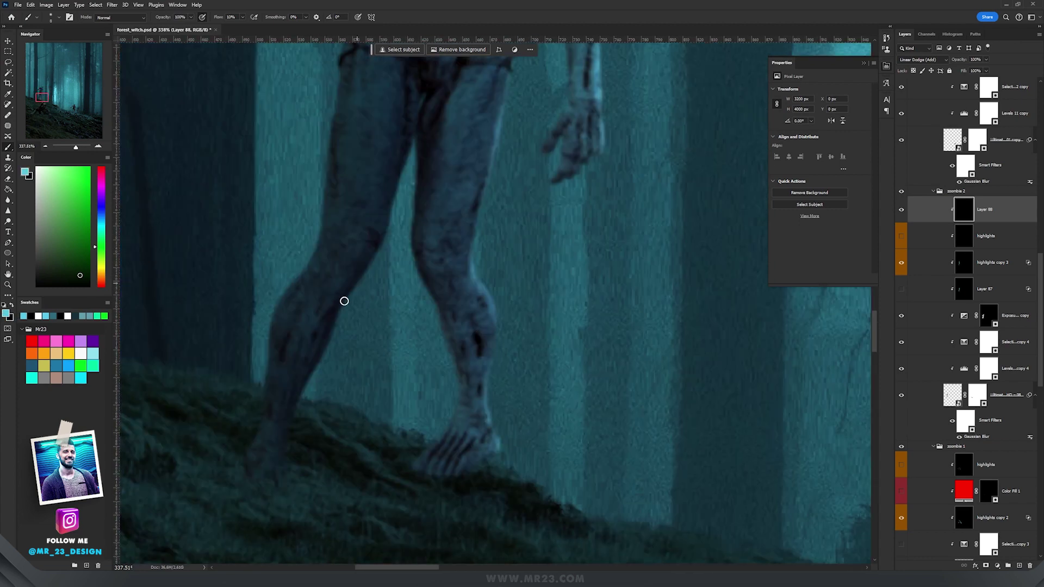
{"action": "left_click_drag", "start_coordinate": [452, 228], "coordinate": [454, 352]}
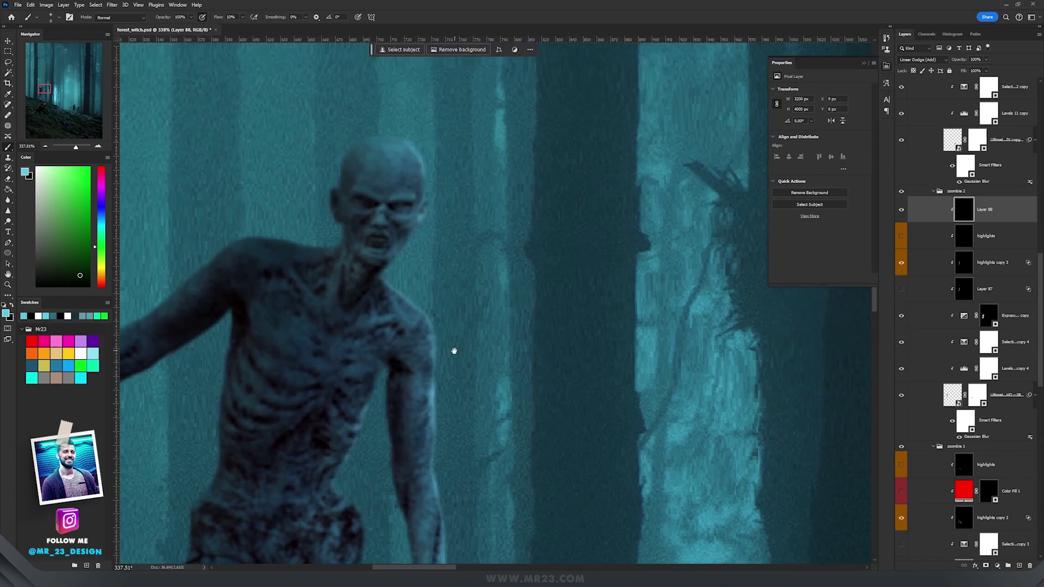
{"action": "left_click_drag", "start_coordinate": [520, 327], "coordinate": [464, 284]}
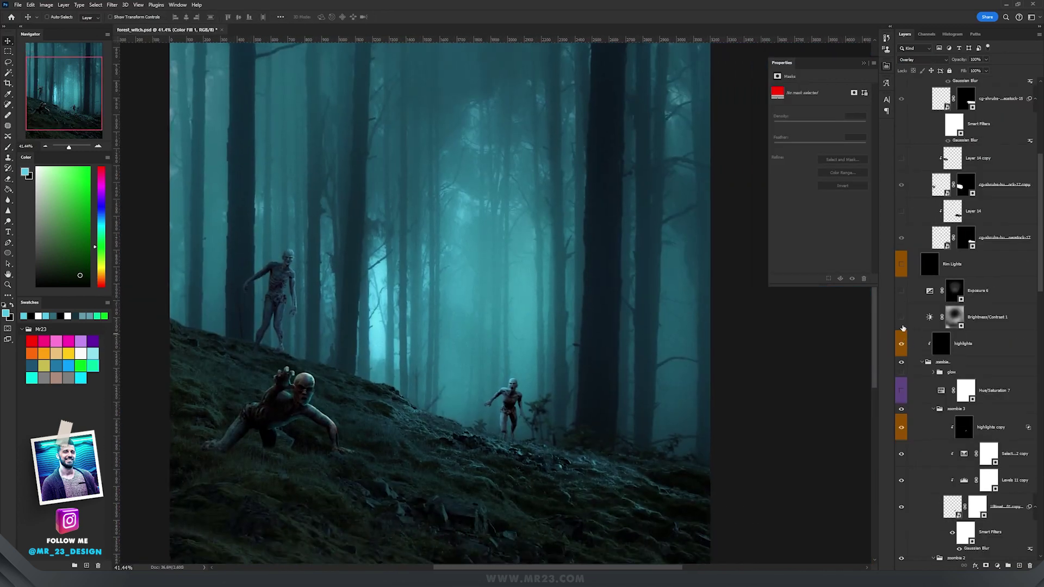
Turn on the Brightness/Contrast 1 and Exposure 6 adjustments above the zombie group
{"action": "left_click", "coordinate": [901, 318]}
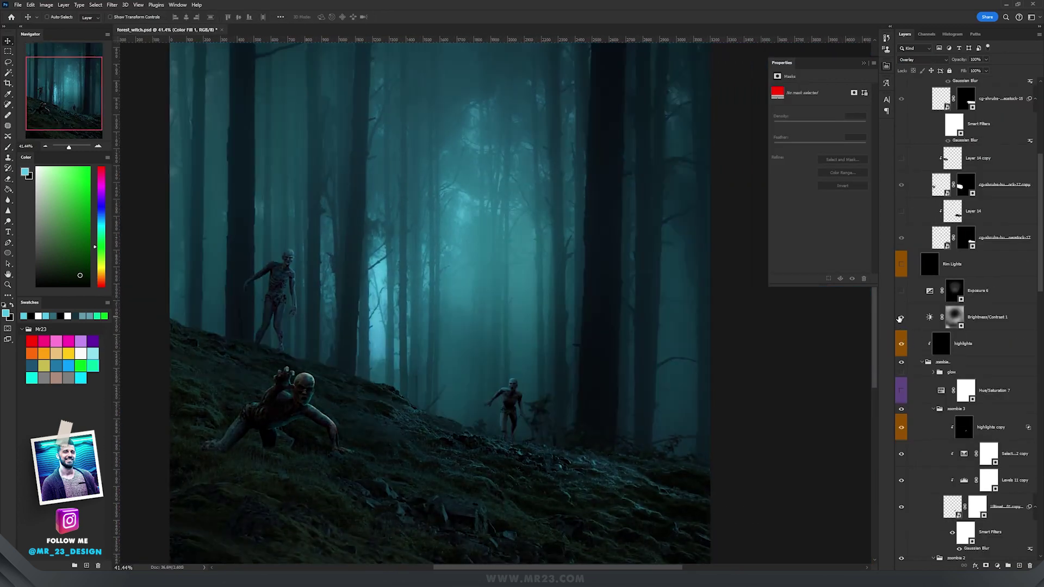
{"action": "left_click", "coordinate": [948, 321]}
{"action": "left_click", "coordinate": [930, 316]}
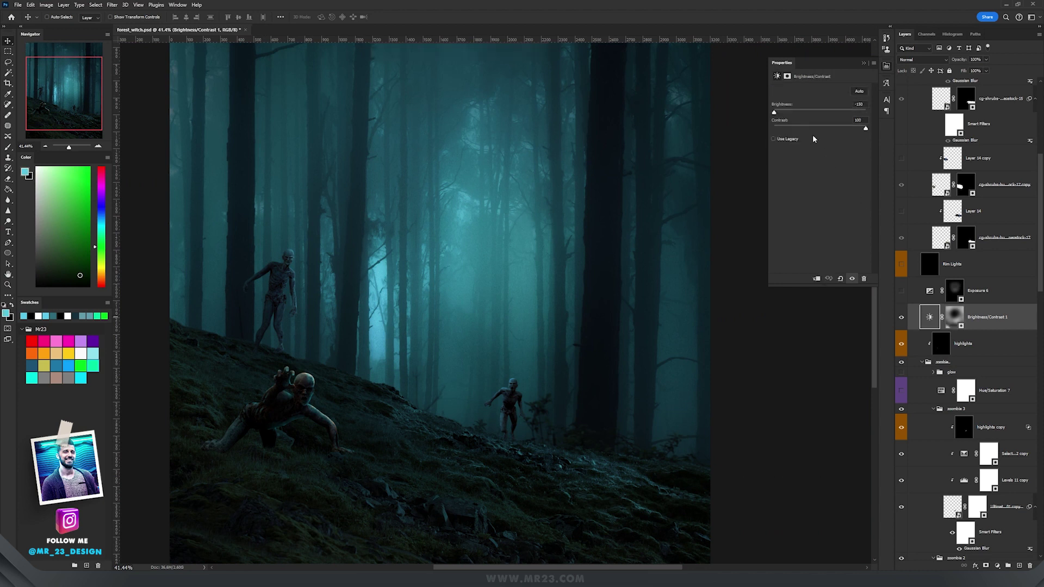
{"action": "left_click", "coordinate": [901, 291]}
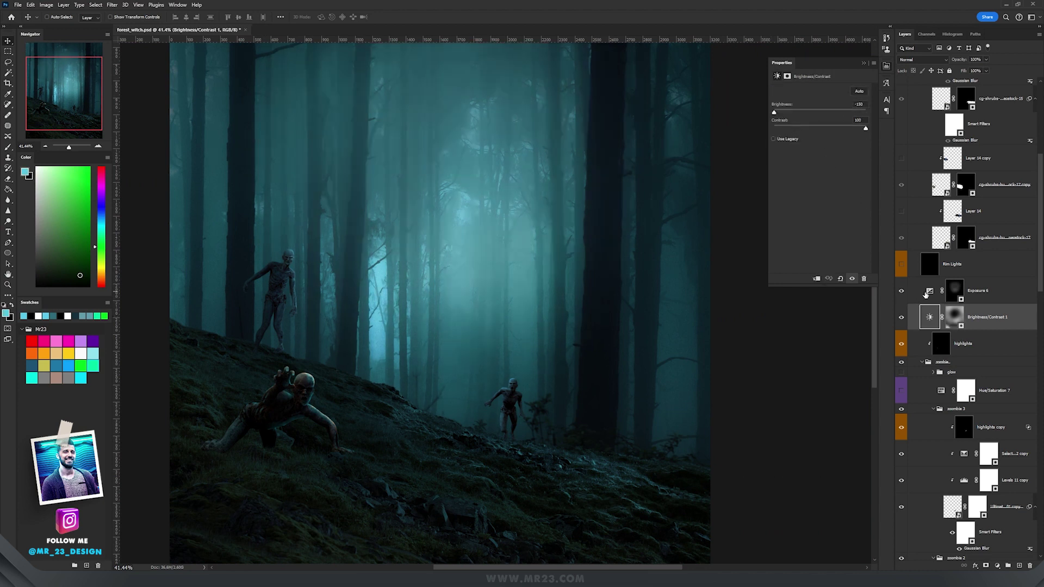
Open the Exposure 6 adjustment's settings and turn on the Rim Lights layer above it
{"action": "left_click", "coordinate": [951, 292]}
{"action": "left_click", "coordinate": [930, 290]}
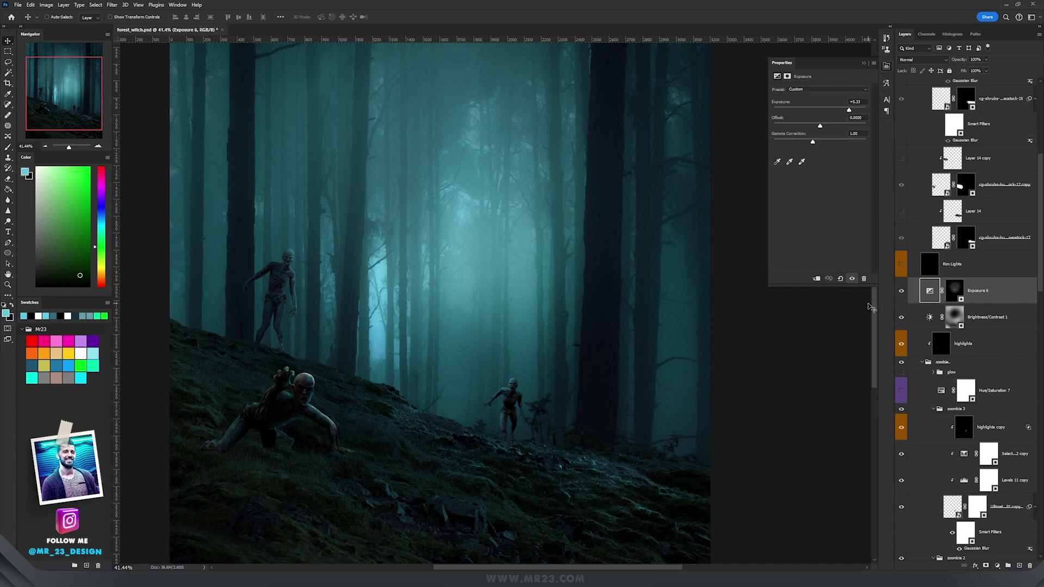
{"action": "left_click", "coordinate": [898, 296]}
{"action": "left_click_drag", "start_coordinate": [460, 190], "coordinate": [423, 341]}
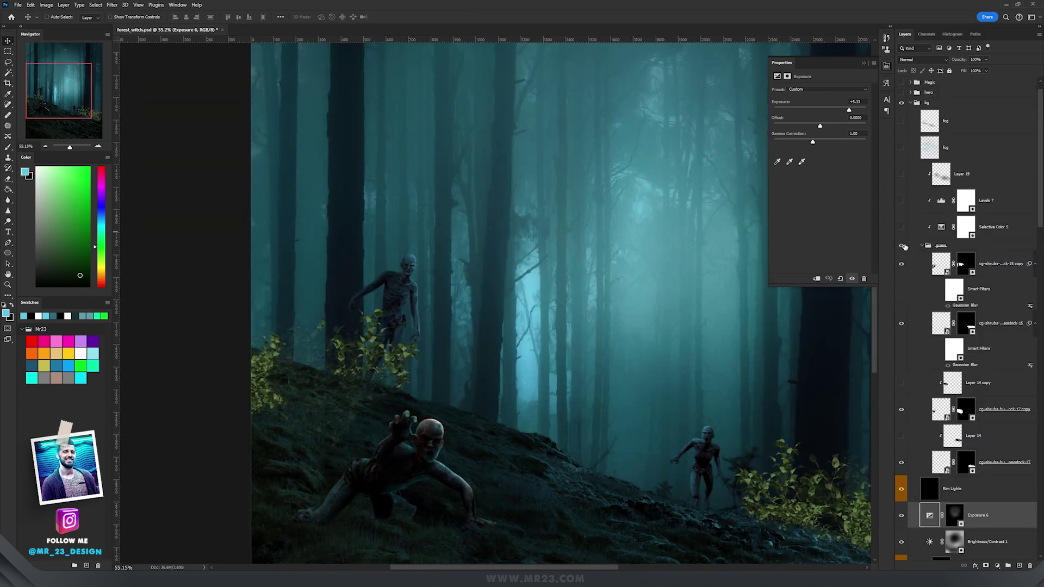
Turn on the grass group's shrubs and the Selective Color 5 and Levels 7 adjustments clipped to them
{"action": "left_click", "coordinate": [902, 245]}
{"action": "left_click", "coordinate": [902, 246]}
{"action": "left_click_drag", "start_coordinate": [547, 342], "coordinate": [382, 268]}
{"action": "left_click_drag", "start_coordinate": [599, 346], "coordinate": [643, 383]}
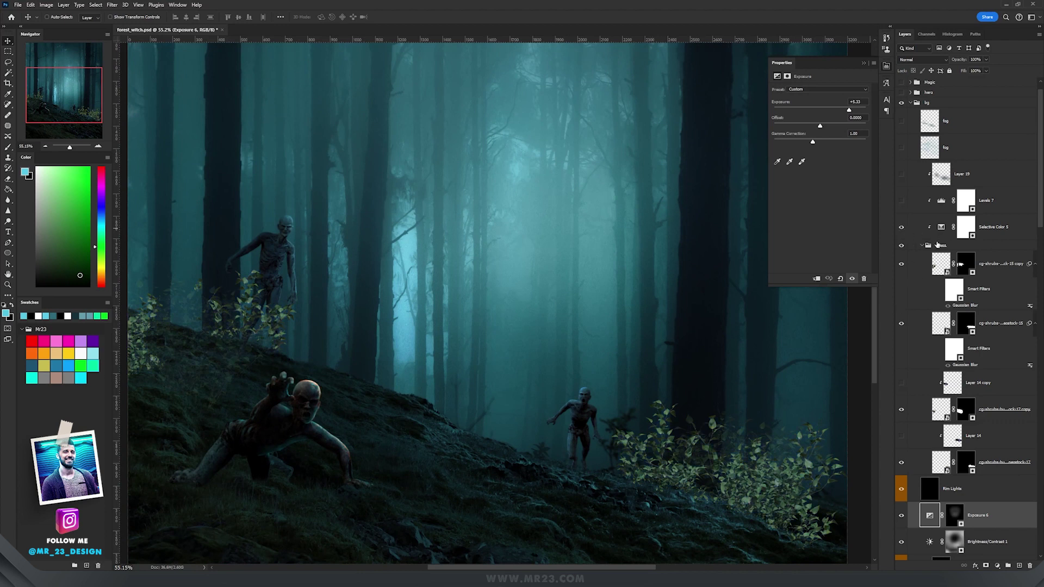
{"action": "left_click", "coordinate": [917, 228]}
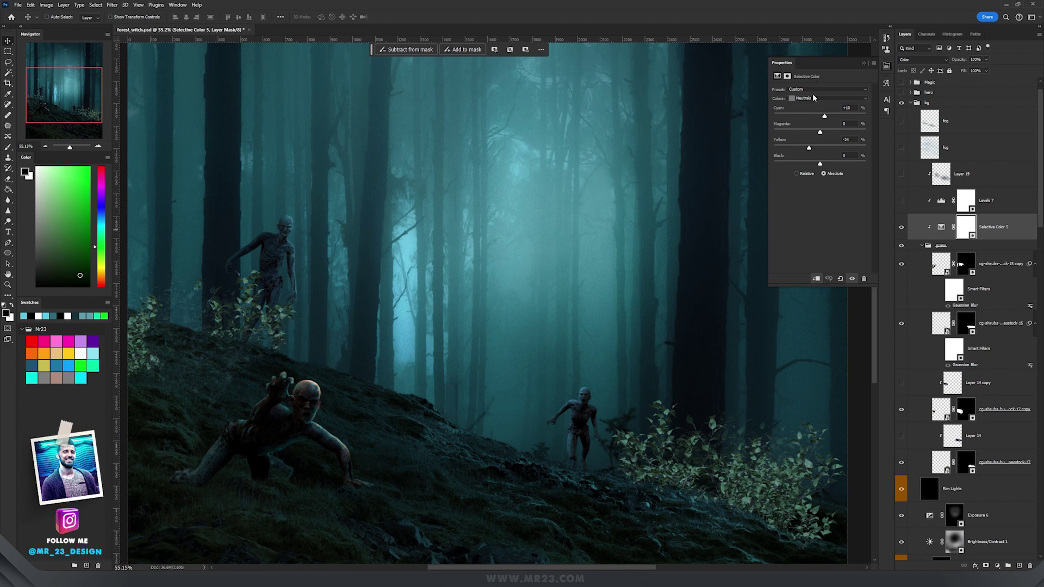
{"action": "left_click", "coordinate": [902, 202]}
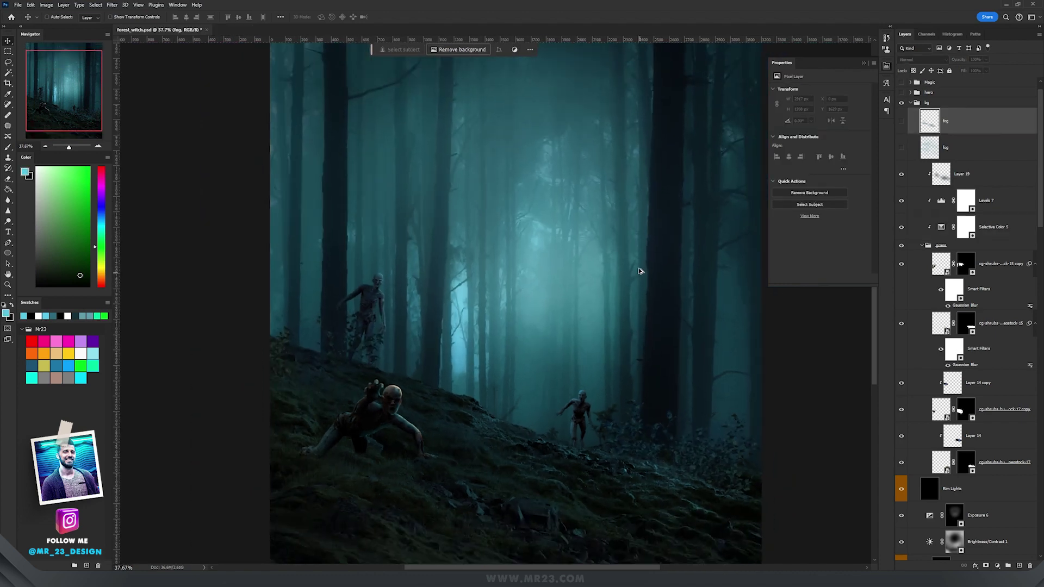
Turn on the two fog layers at the top of the bg group
{"action": "left_click_drag", "start_coordinate": [640, 270], "coordinate": [617, 223]}
{"action": "left_click_drag", "start_coordinate": [604, 170], "coordinate": [592, 214]}
{"action": "left_click", "coordinate": [900, 147]}
{"action": "left_click", "coordinate": [900, 121]}
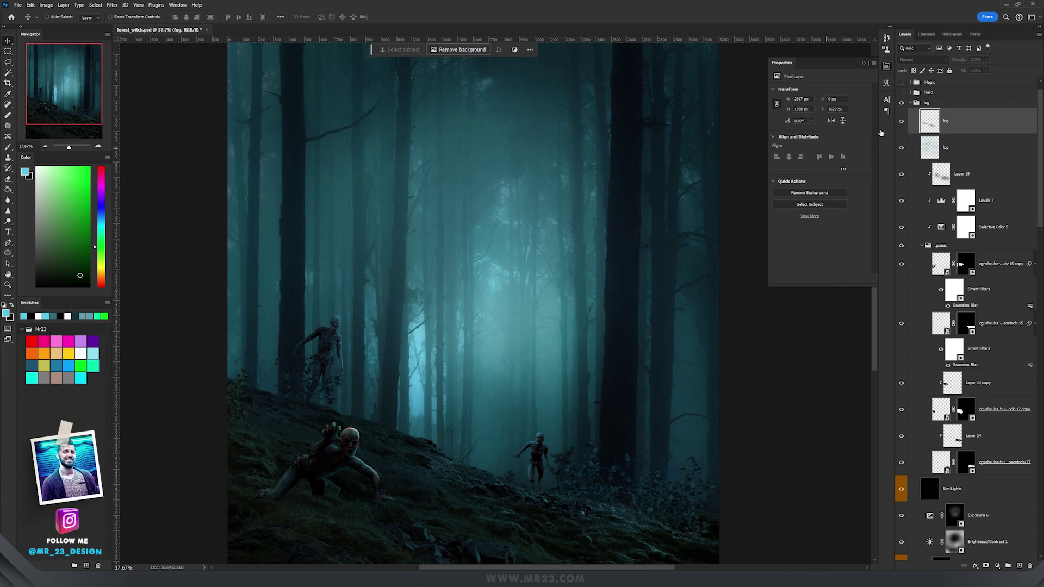
{"action": "scroll", "coordinate": [531, 279], "scroll_direction": "down", "scroll_amount": 2}
{"action": "scroll", "coordinate": [484, 293], "scroll_direction": "up", "scroll_amount": 2}
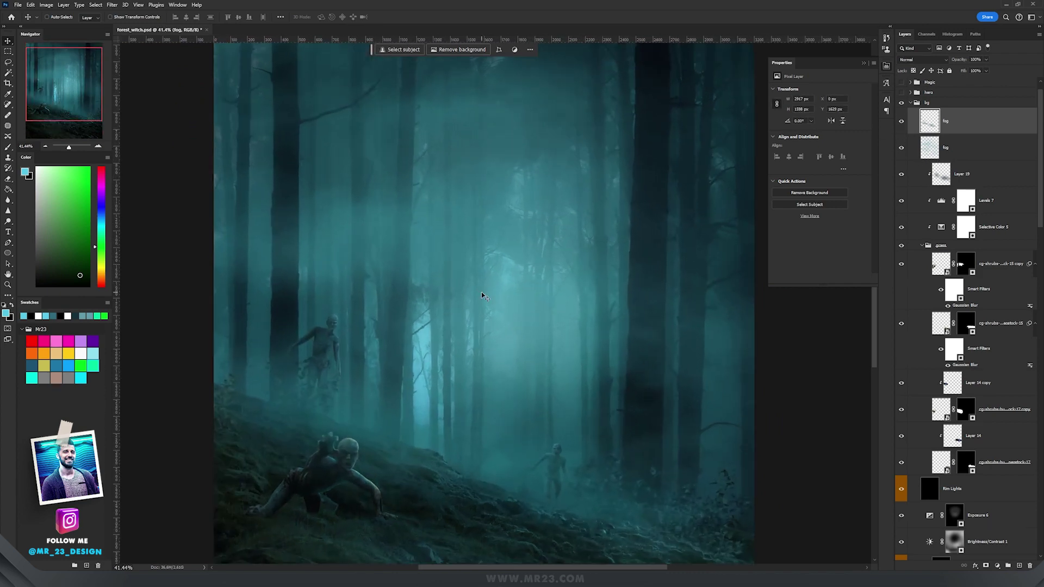
{"action": "left_click_drag", "start_coordinate": [626, 216], "coordinate": [615, 177]}
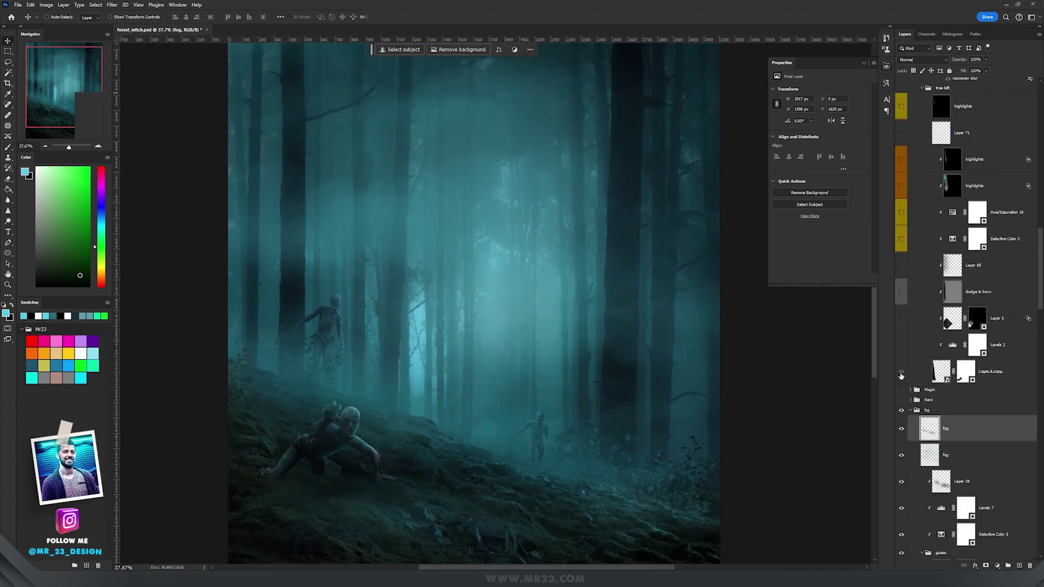
Turn on the trunk layers in the tree left and tree right groups, including the right trunk's Levels 3
{"action": "left_click", "coordinate": [901, 374]}
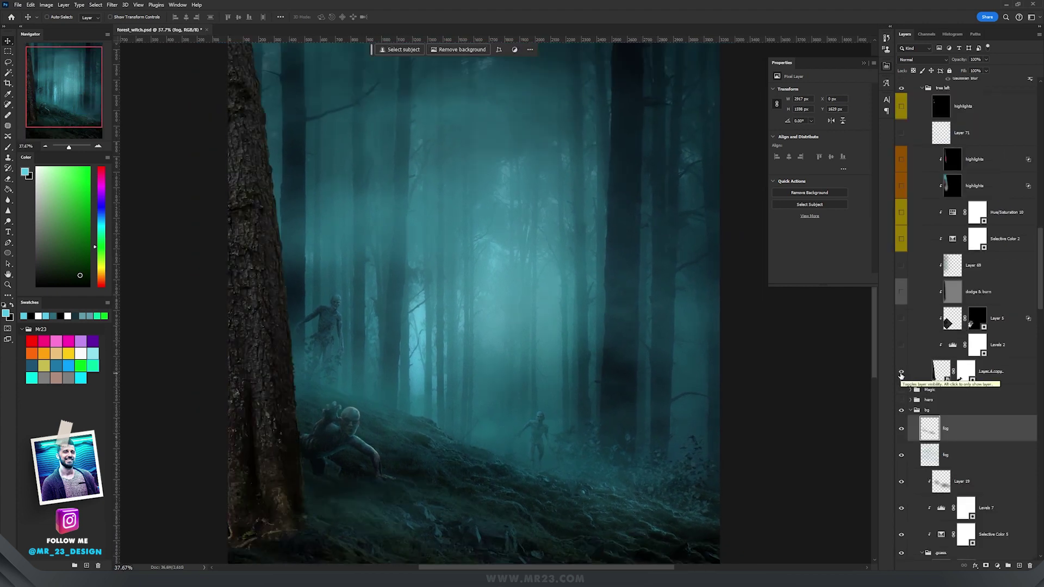
{"action": "scroll", "coordinate": [1001, 334], "scroll_direction": "up", "scroll_amount": 3}
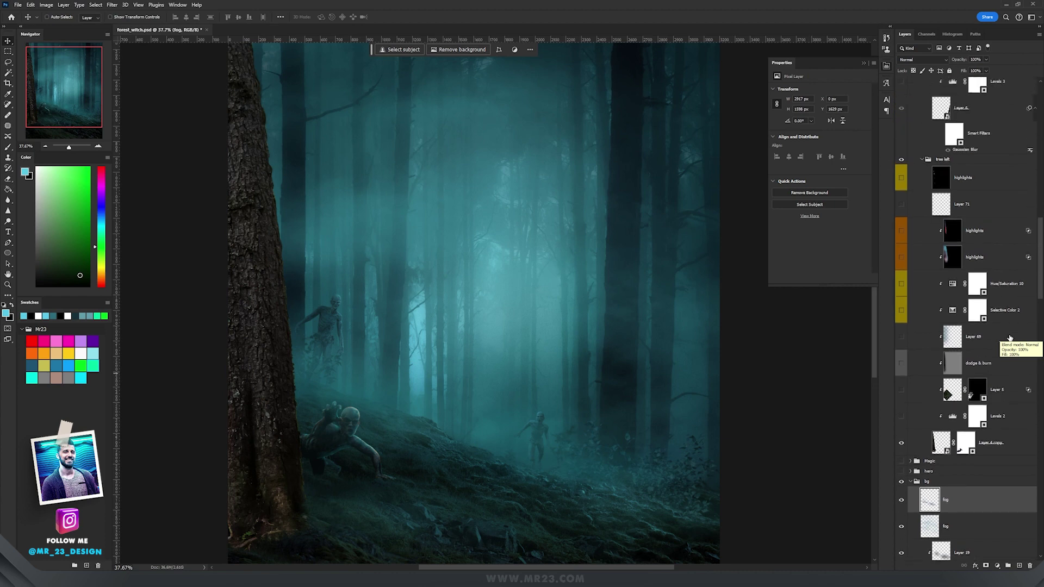
{"action": "left_click", "coordinate": [901, 170]}
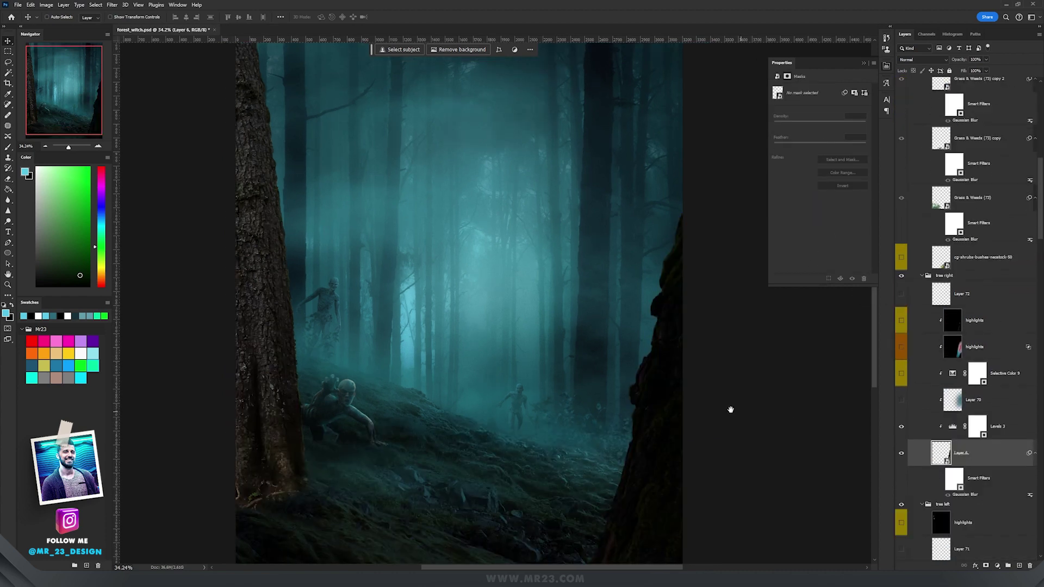
Open the right tree's Levels 3 settings and turn on Layer 70 and Selective Color 9 above it
{"action": "left_click_drag", "start_coordinate": [729, 410], "coordinate": [616, 378]}
{"action": "left_click", "coordinate": [968, 435]}
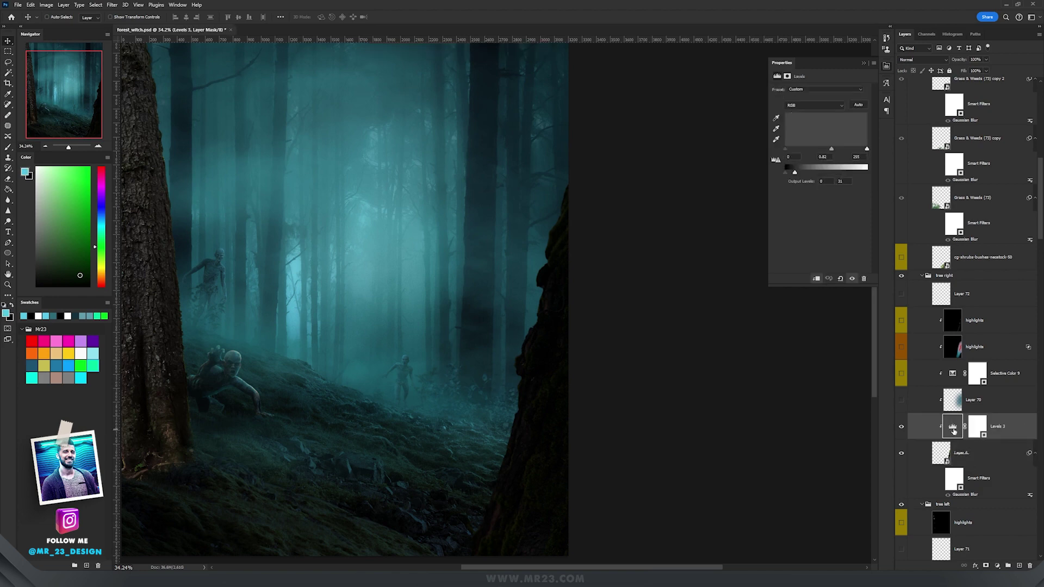
{"action": "left_click_drag", "start_coordinate": [531, 277], "coordinate": [512, 335]}
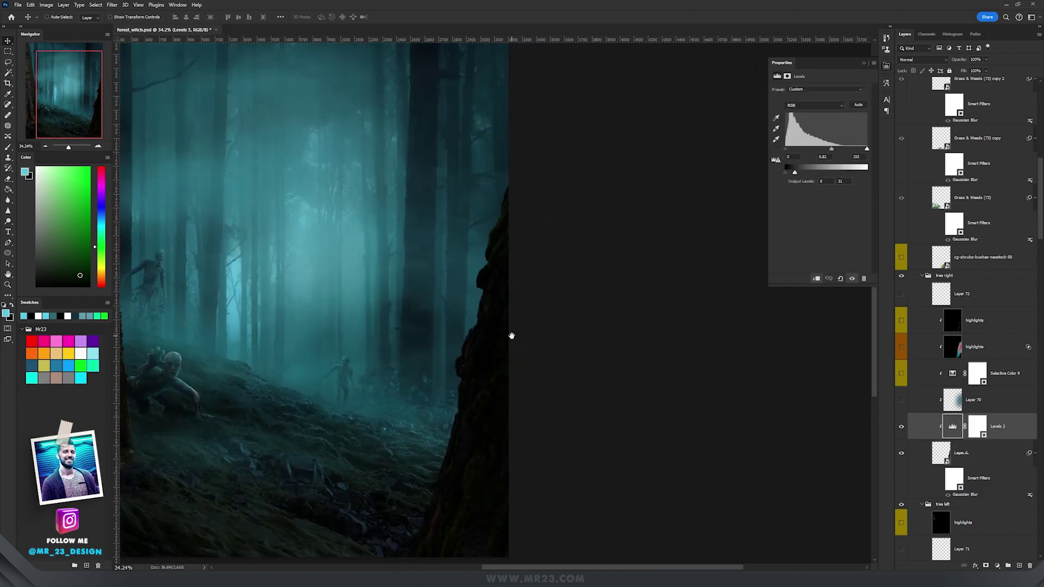
{"action": "scroll", "coordinate": [477, 331], "scroll_direction": "up", "scroll_amount": 5}
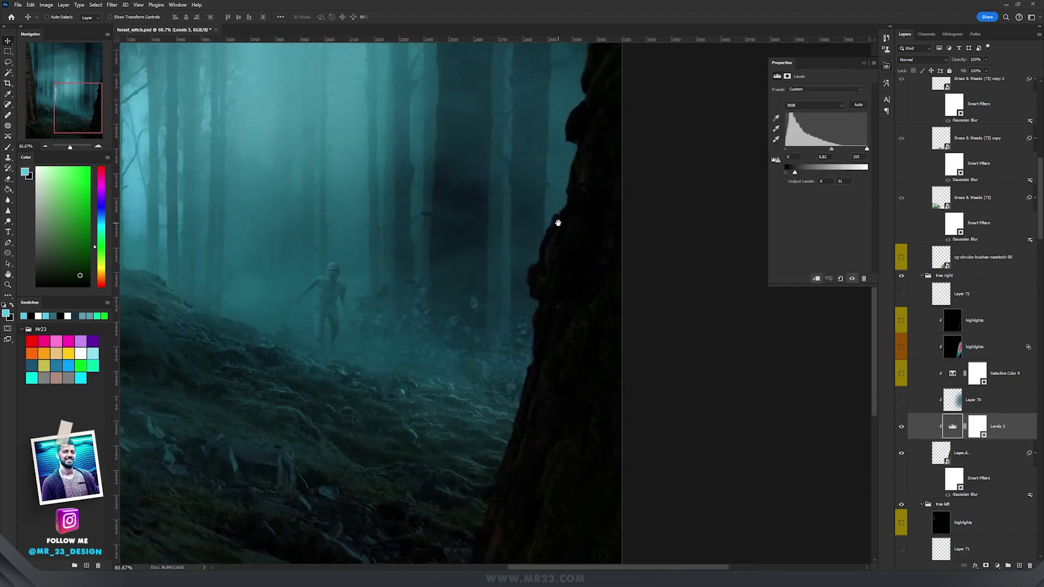
{"action": "scroll", "coordinate": [559, 251], "scroll_direction": "down", "scroll_amount": 2}
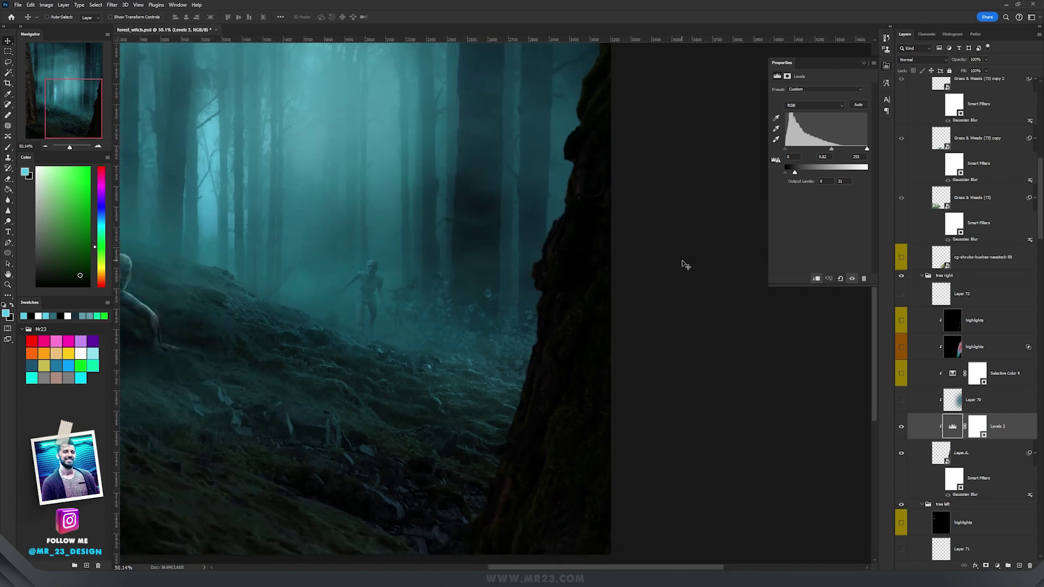
{"action": "left_click", "coordinate": [979, 402]}
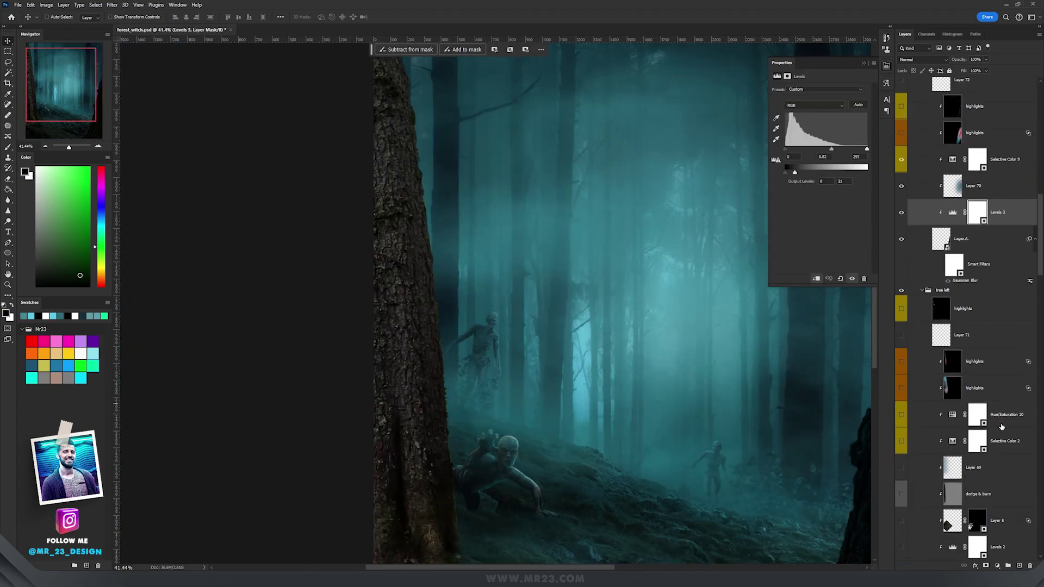
Add a new clipped layer above Layer 5 in the tree left group and set it to Soft Light
{"action": "scroll", "coordinate": [970, 461], "scroll_direction": "down", "scroll_amount": 3}
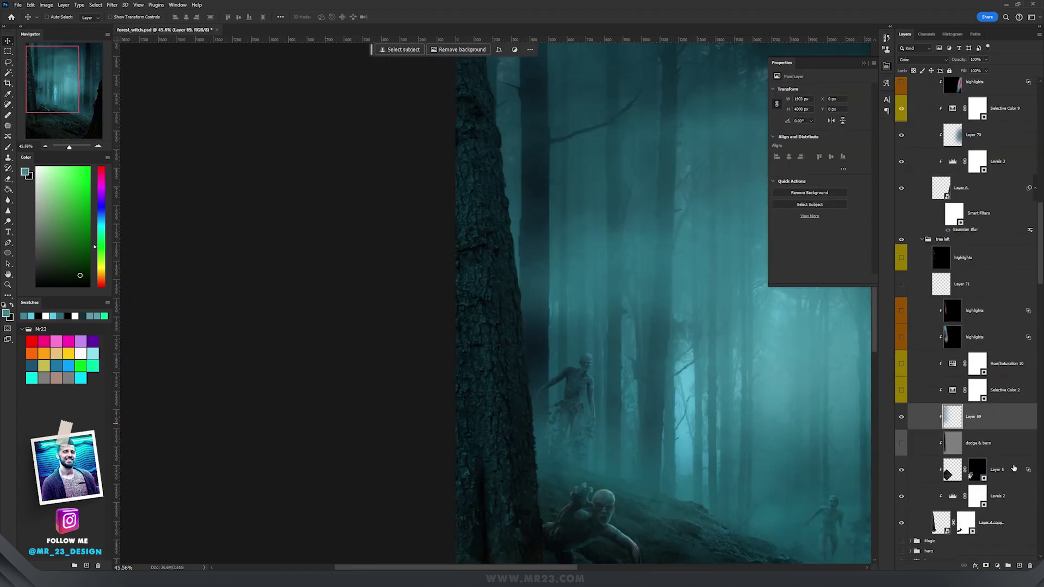
{"action": "left_click", "coordinate": [1006, 461]}
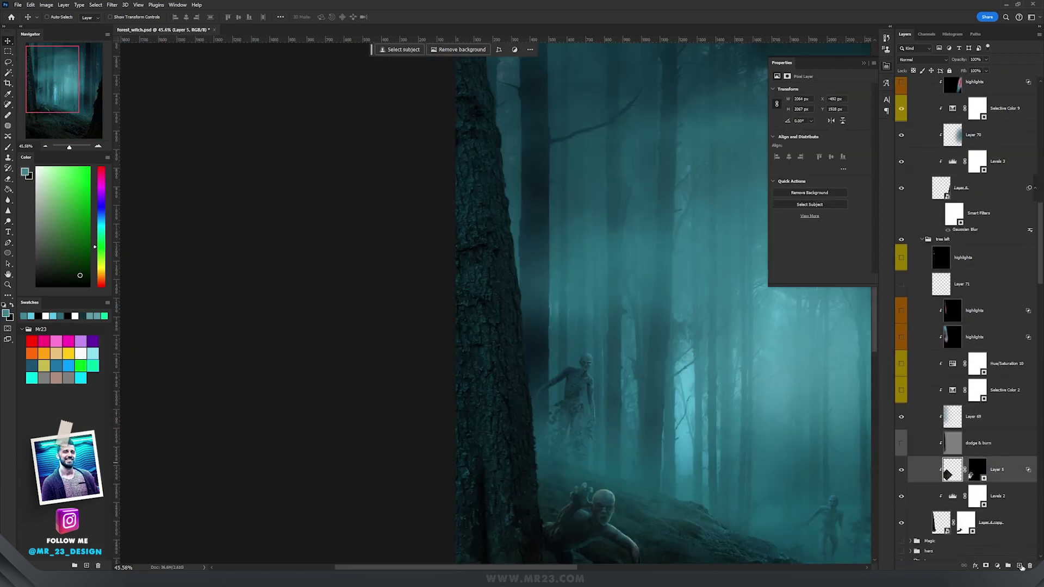
{"action": "left_click", "coordinate": [1020, 566]}
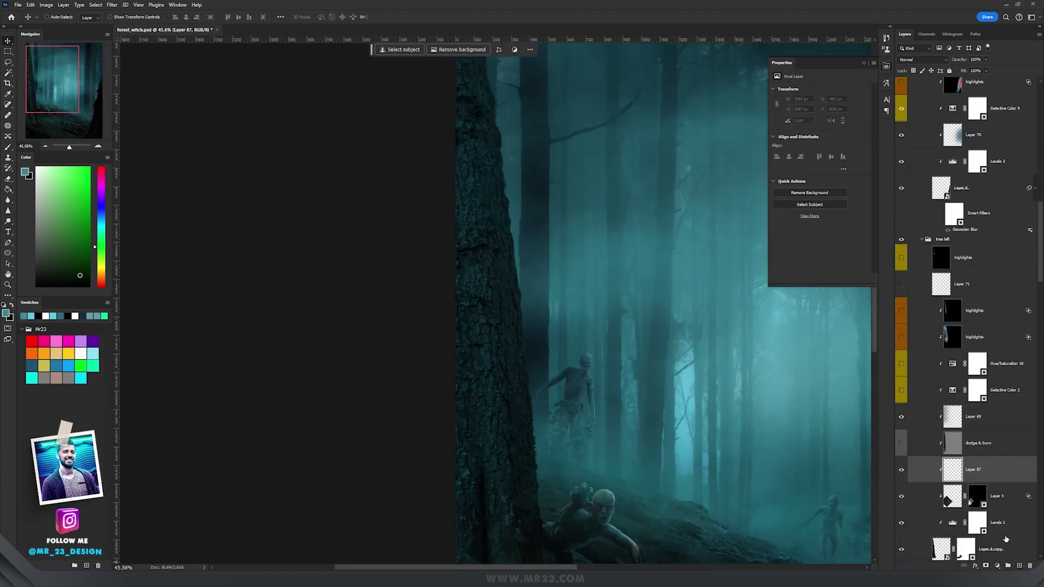
{"action": "left_click", "coordinate": [918, 61]}
{"action": "left_click", "coordinate": [924, 181]}
Darken the left tree's outer side with a large soft brush at 10% flow, using a near-black color sampled from its bark
{"action": "key", "text": "b"}
{"action": "left_click_drag", "start_coordinate": [510, 219], "coordinate": [467, 226]}
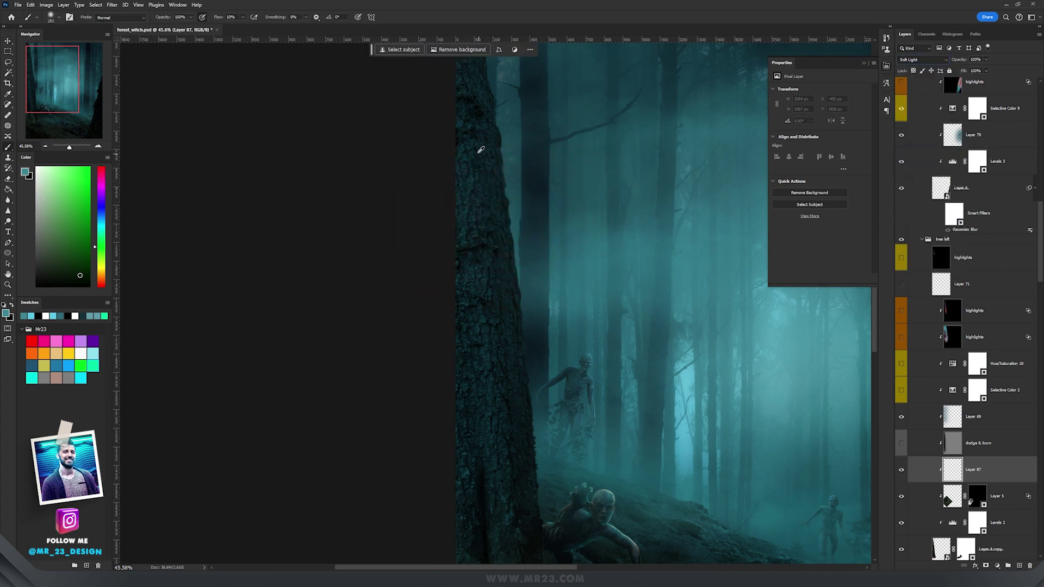
{"action": "left_click", "coordinate": [461, 136], "text": "alt"}
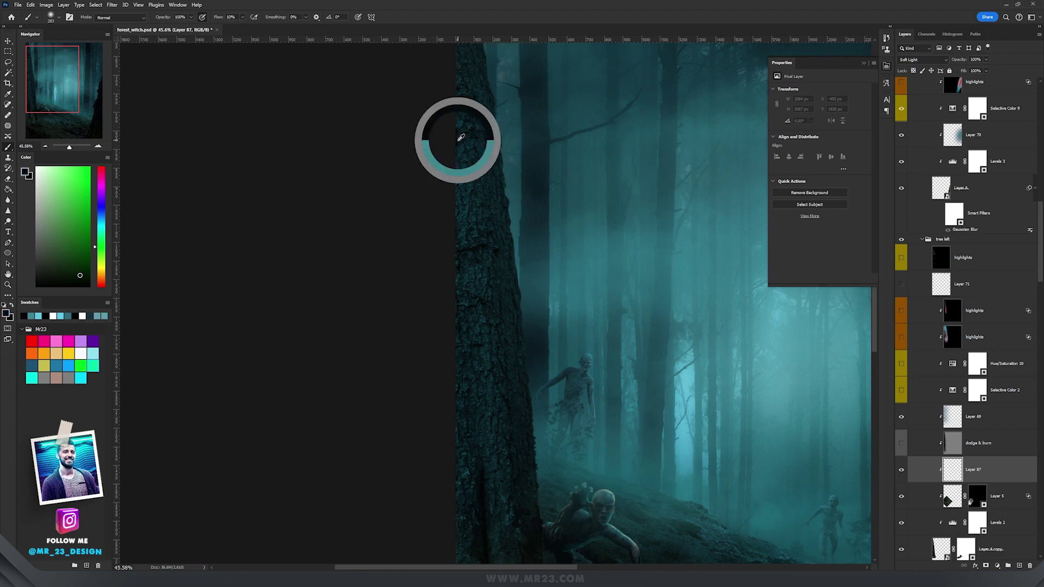
{"action": "scroll", "coordinate": [461, 136], "scroll_direction": "up", "scroll_amount": 6}
{"action": "left_click", "coordinate": [416, 166], "text": "alt"}
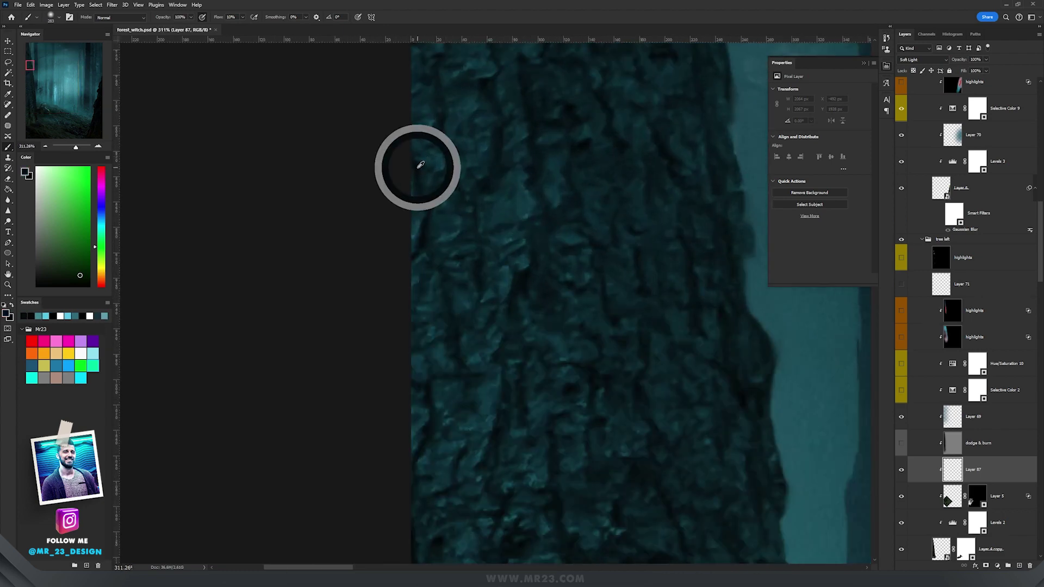
{"action": "scroll", "coordinate": [418, 166], "scroll_direction": "down", "scroll_amount": 6}
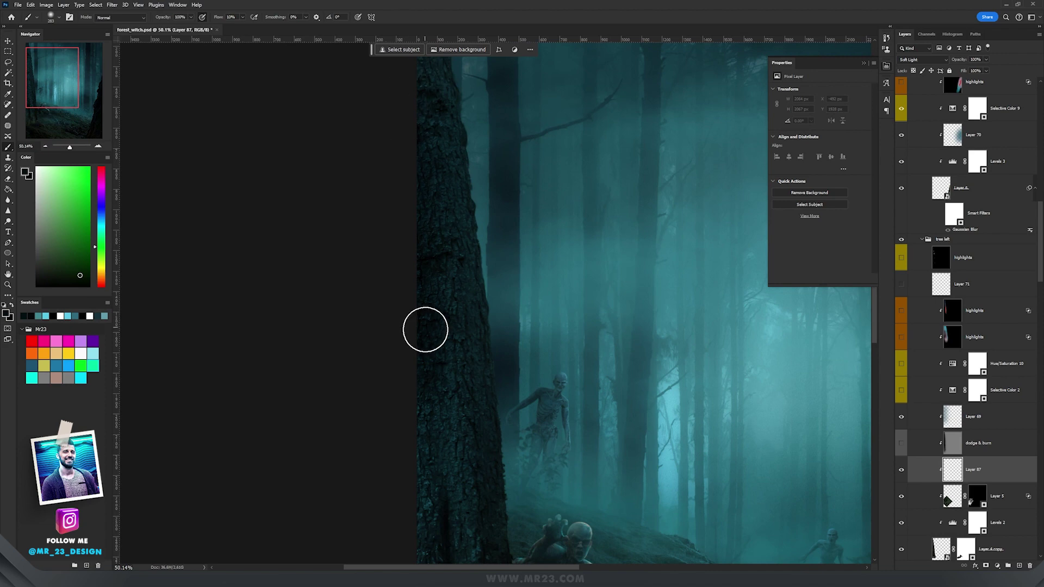
{"action": "left_click_drag", "start_coordinate": [425, 329], "coordinate": [440, 234]}
{"action": "left_click_drag", "start_coordinate": [446, 208], "coordinate": [440, 362]}
{"action": "right_click", "coordinate": [438, 309]}
{"action": "left_click_drag", "start_coordinate": [428, 180], "coordinate": [468, 192]}
{"action": "mouse_move", "coordinate": [397, 246]}
{"action": "left_mouse_down"}
{"action": "mouse_move", "coordinate": [442, 455]}
{"action": "mouse_move", "coordinate": [417, 536]}
{"action": "left_mouse_up"}
{"action": "left_click_drag", "start_coordinate": [423, 329], "coordinate": [389, 175]}
{"action": "mouse_move", "coordinate": [397, 431]}
{"action": "left_mouse_down"}
{"action": "mouse_move", "coordinate": [401, 347]}
{"action": "mouse_move", "coordinate": [385, 306]}
{"action": "left_mouse_up"}
{"action": "left_click_drag", "start_coordinate": [376, 264], "coordinate": [379, 140]}
{"action": "mouse_move", "coordinate": [390, 461]}
{"action": "left_mouse_down"}
{"action": "mouse_move", "coordinate": [385, 482]}
{"action": "mouse_move", "coordinate": [386, 433]}
{"action": "left_mouse_up"}
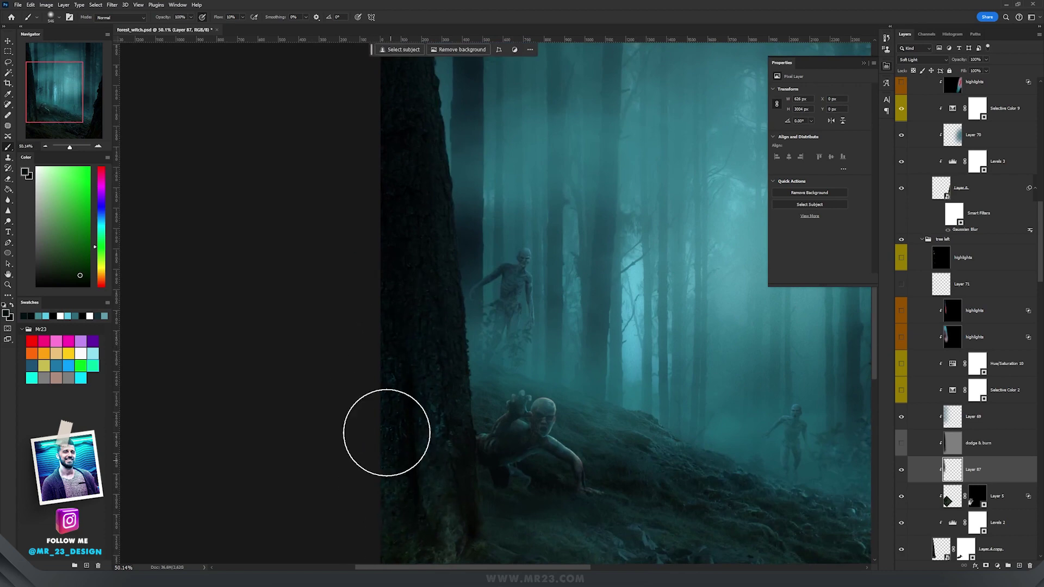
Turn on the foreground leaves and darken and tint them with the clipped Levels 14 and Selective Color 11 adjustments
{"action": "scroll", "coordinate": [378, 380], "scroll_direction": "down", "scroll_amount": 3}
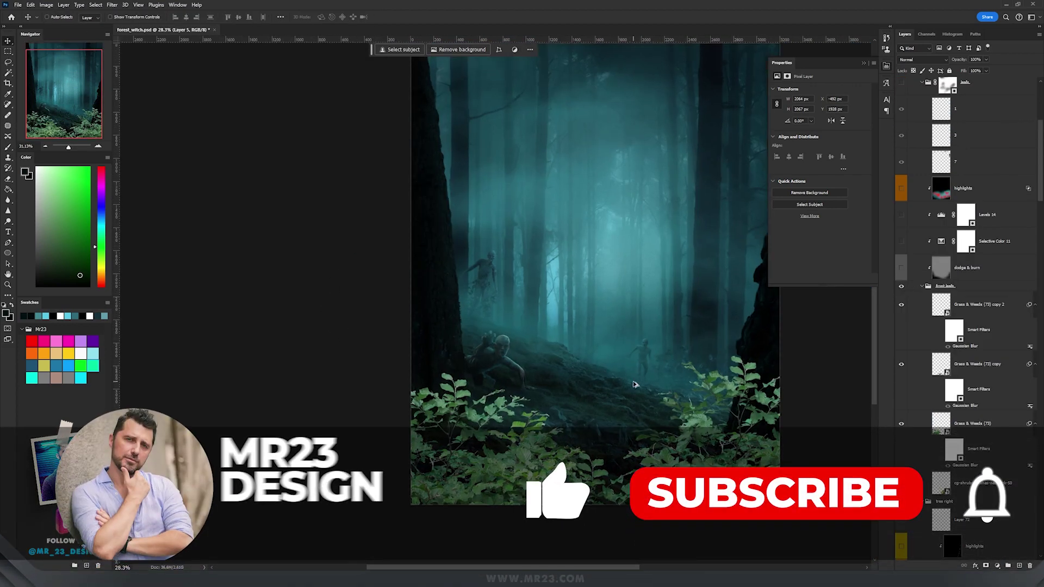
{"action": "scroll", "coordinate": [634, 382], "scroll_direction": "up", "scroll_amount": 3}
{"action": "scroll", "coordinate": [734, 435], "scroll_direction": "up", "scroll_amount": 2}
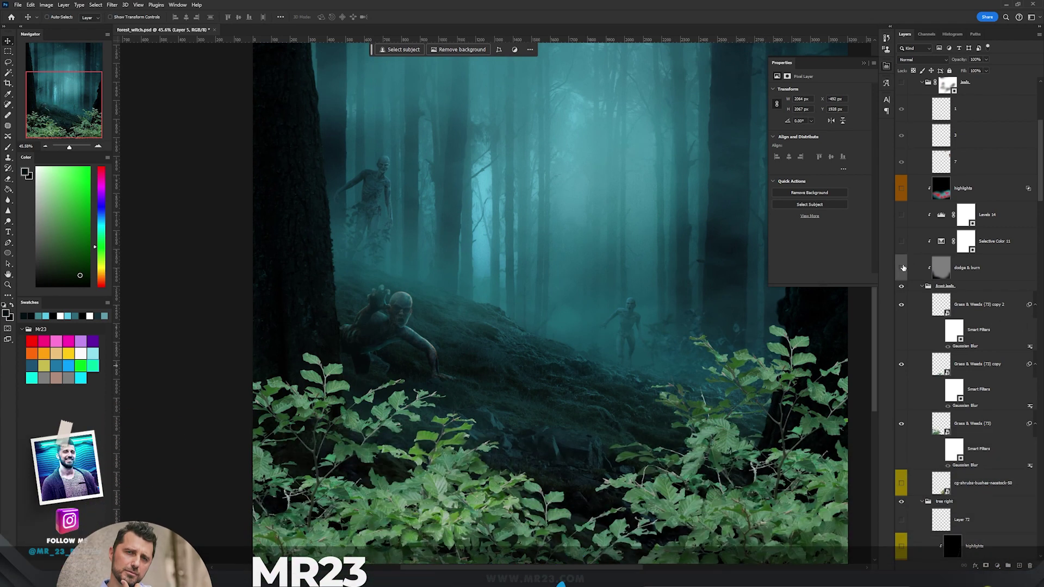
{"action": "left_click", "coordinate": [901, 217]}
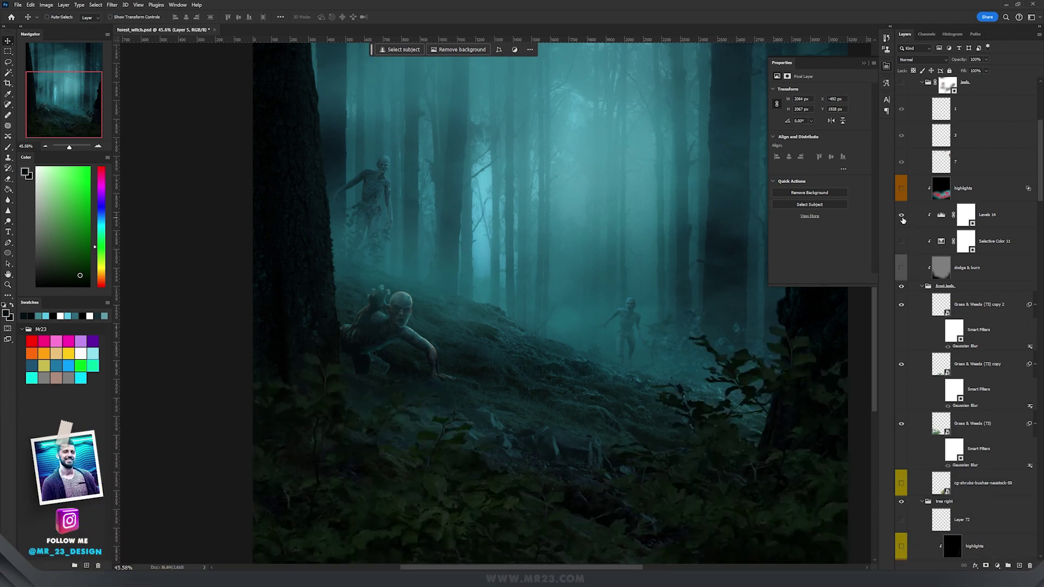
{"action": "left_click", "coordinate": [986, 220]}
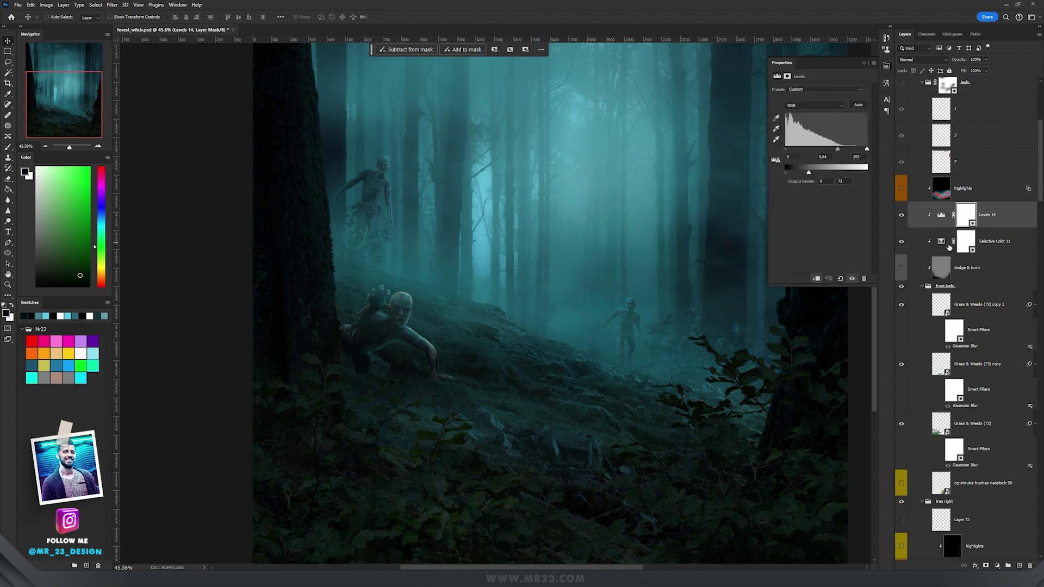
{"action": "left_click", "coordinate": [944, 250]}
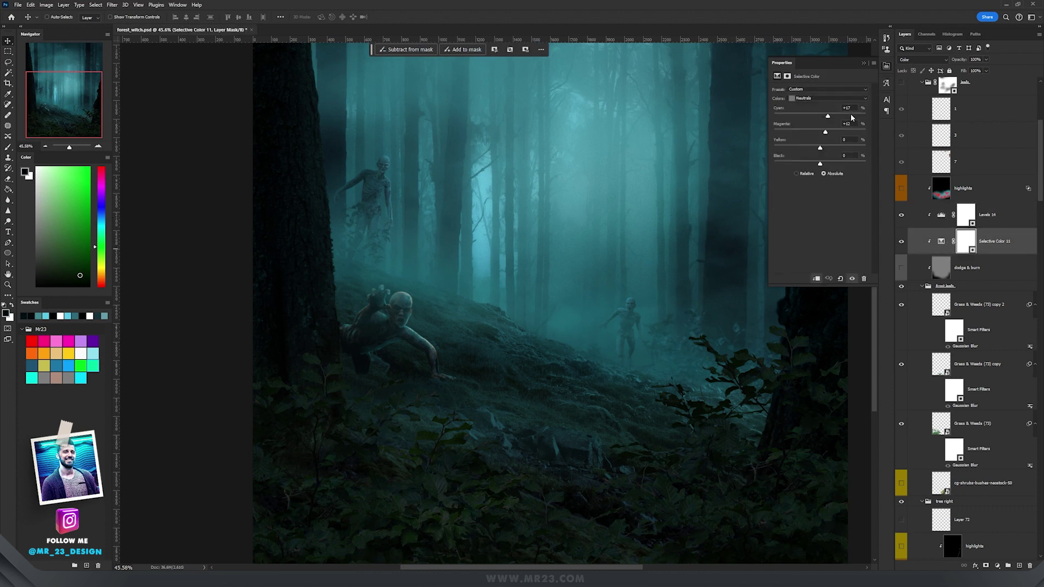
Turn on the Gaussian Blur smart filters on the foreground Grass & Weeds layers and accept the radius for copy 2
{"action": "left_click", "coordinate": [947, 347]}
{"action": "double_click", "coordinate": [964, 347]}
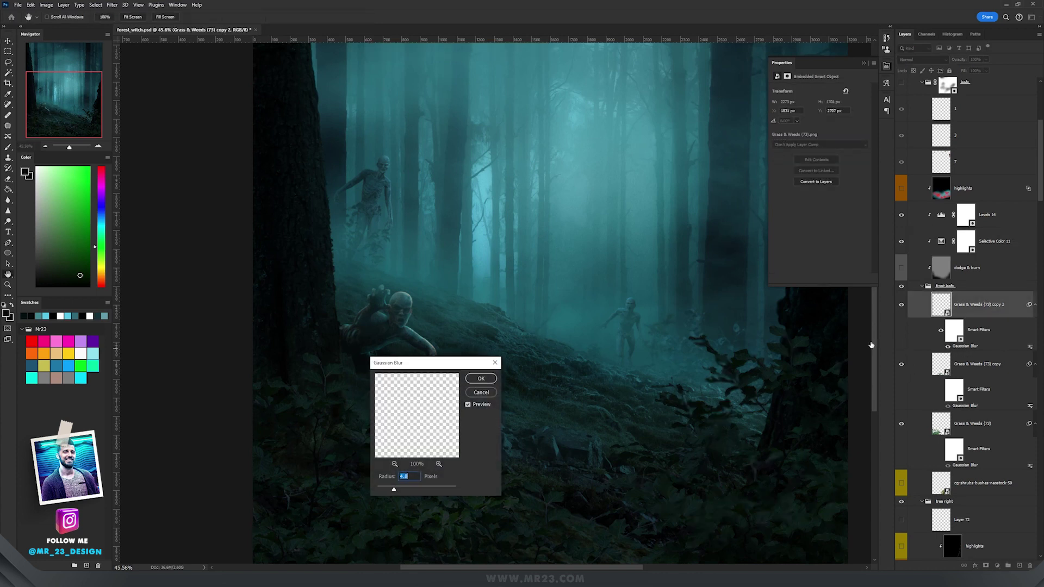
{"action": "key", "text": "Return"}
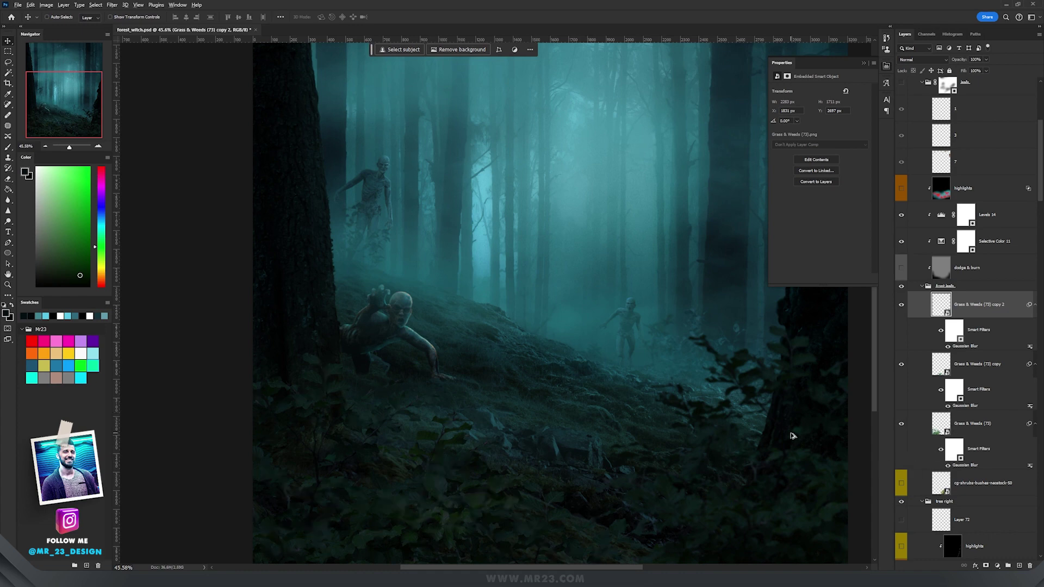
{"action": "scroll", "coordinate": [761, 428], "scroll_direction": "up", "scroll_amount": 1}
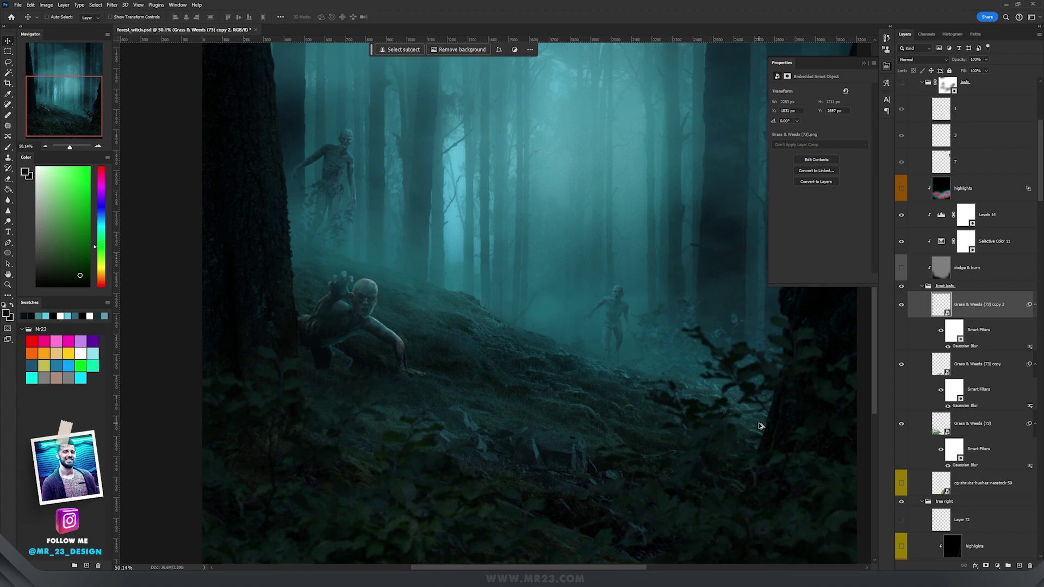
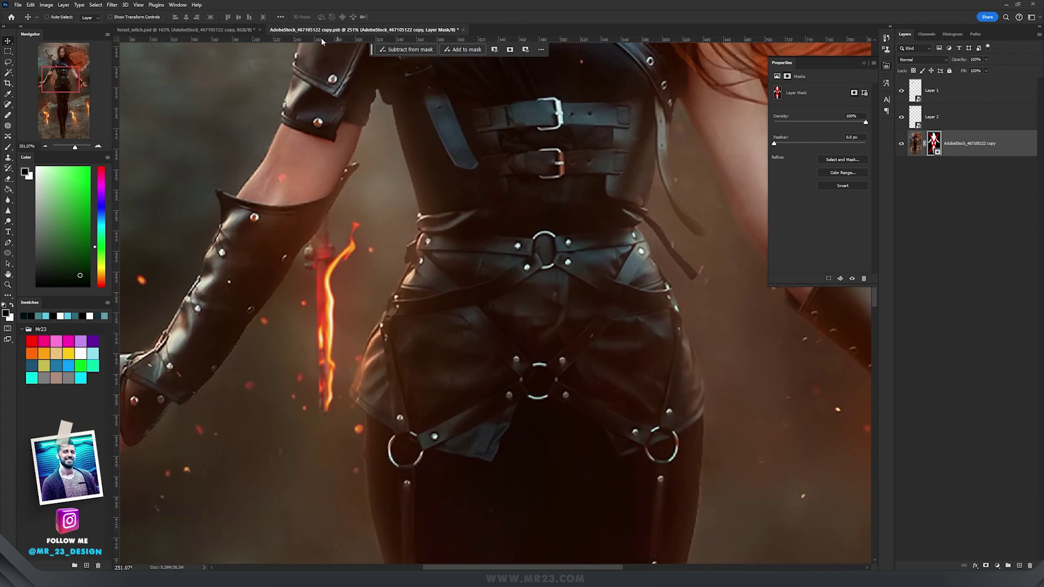
Return to forest_witch.psd and turn on the clipped Hue/Saturation 3 adjustment to tint the witch's leather outfit brown
{"action": "left_click_drag", "start_coordinate": [345, 315], "coordinate": [486, 355]}
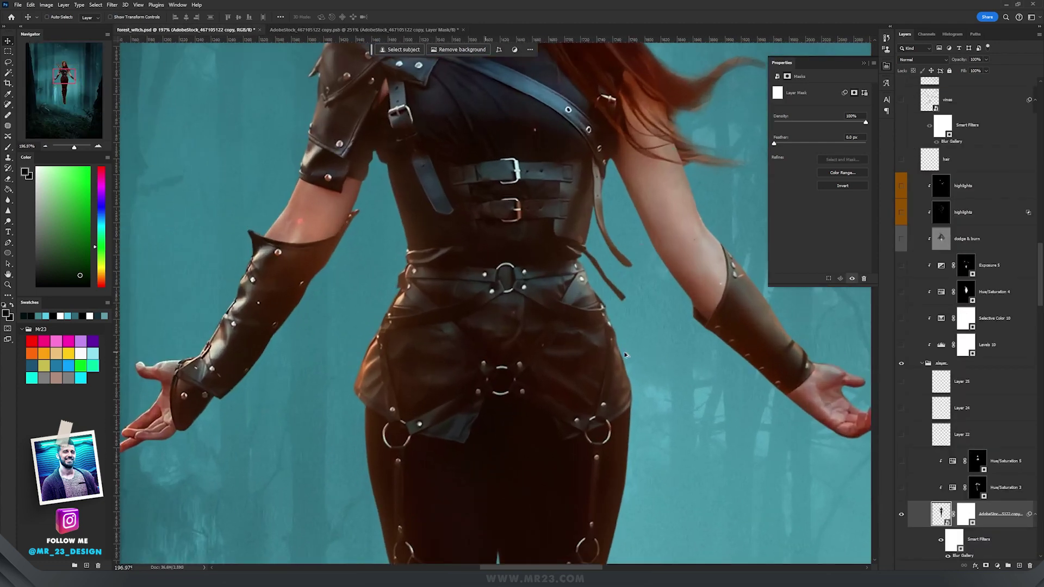
{"action": "left_click", "coordinate": [951, 490]}
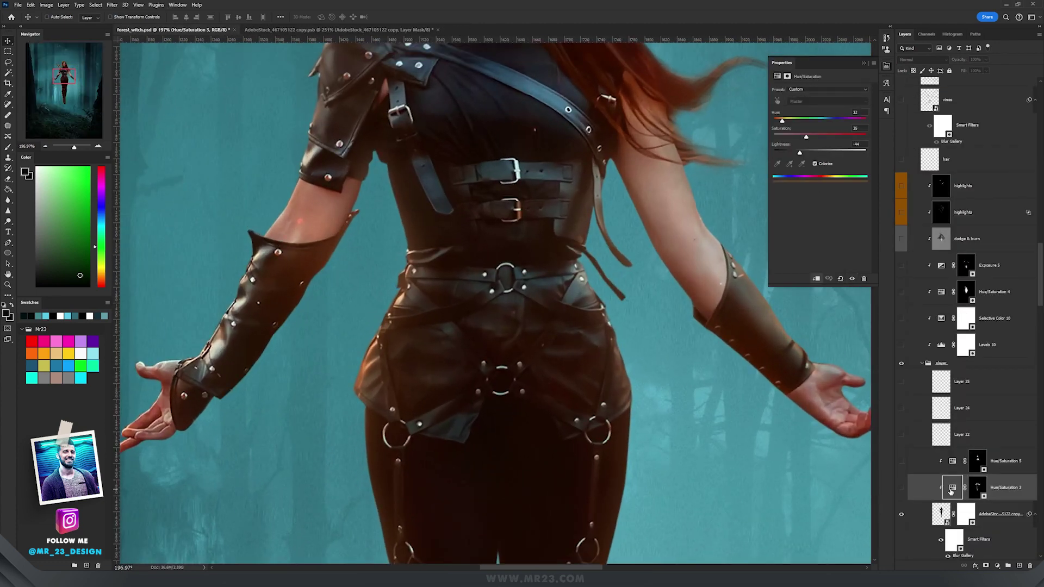
{"action": "left_click", "coordinate": [902, 488]}
{"action": "scroll", "coordinate": [446, 332], "scroll_direction": "down", "scroll_amount": 2}
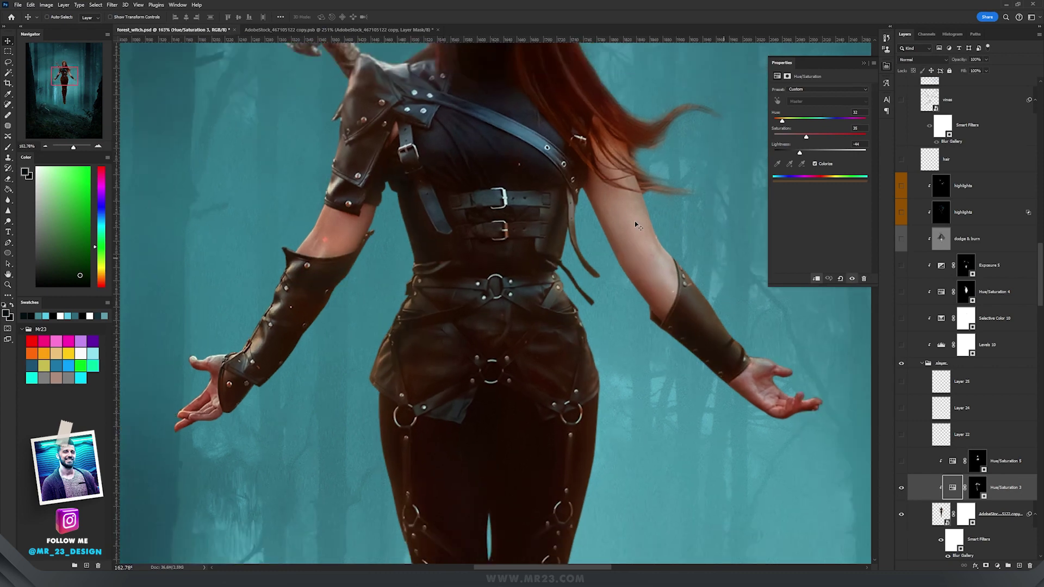
{"action": "left_click_drag", "start_coordinate": [600, 219], "coordinate": [614, 253]}
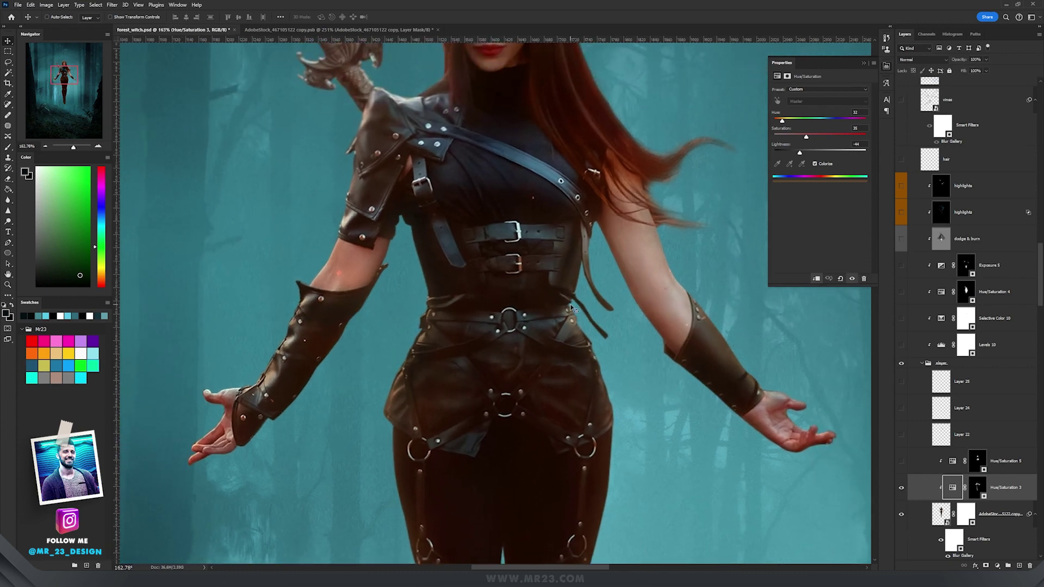
{"action": "scroll", "coordinate": [573, 309], "scroll_direction": "down", "scroll_amount": 1}
Turn on the clipped Hue/Saturation 5 adjustment to color the witch's top and trousers blue, comparing before and after
{"action": "left_click", "coordinate": [977, 461]}
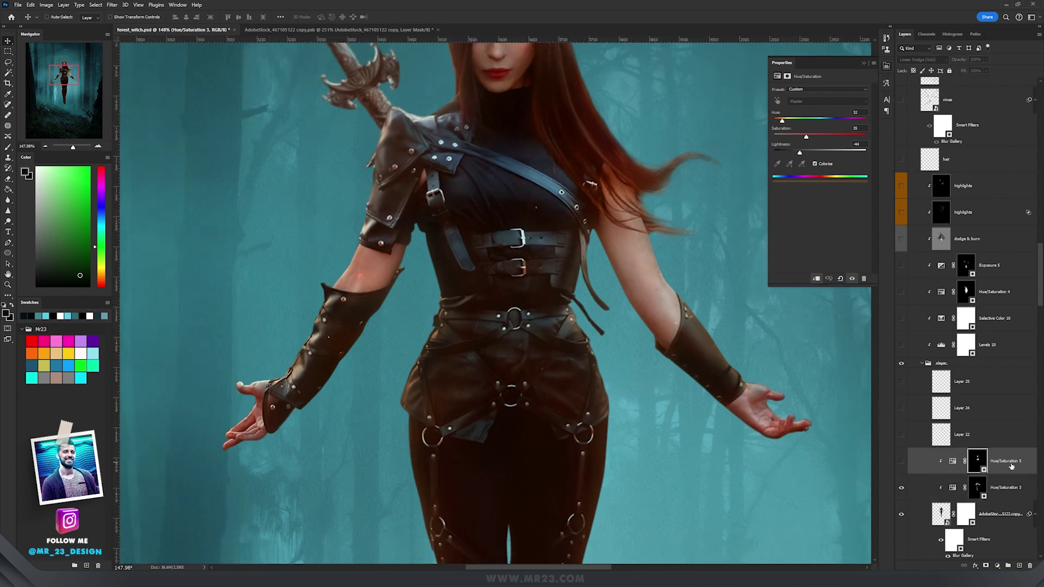
{"action": "left_click", "coordinate": [902, 462]}
{"action": "scroll", "coordinate": [560, 259], "scroll_direction": "down", "scroll_amount": 8}
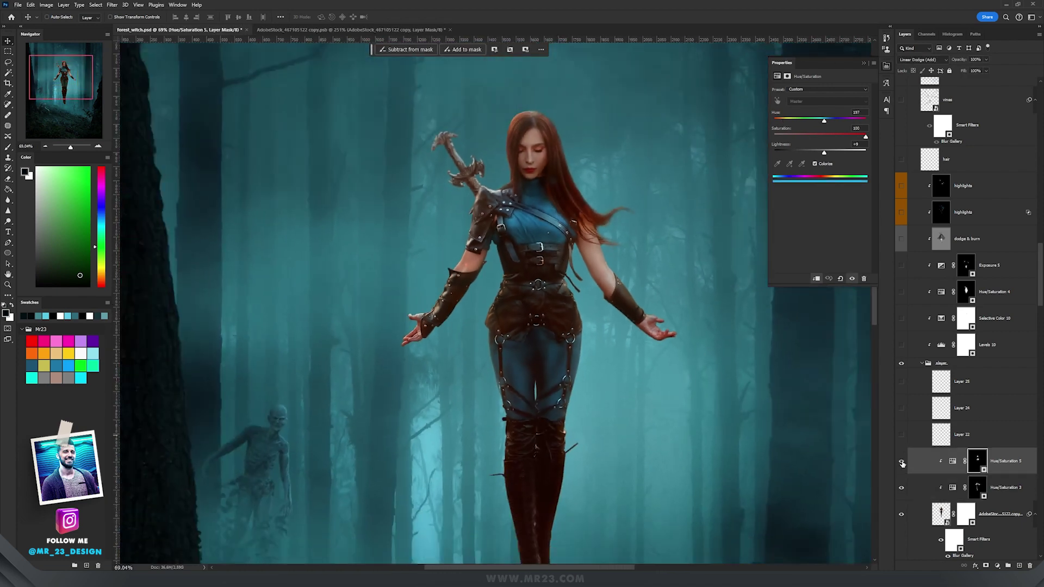
{"action": "left_click", "coordinate": [902, 462]}
{"action": "left_click", "coordinate": [901, 462]}
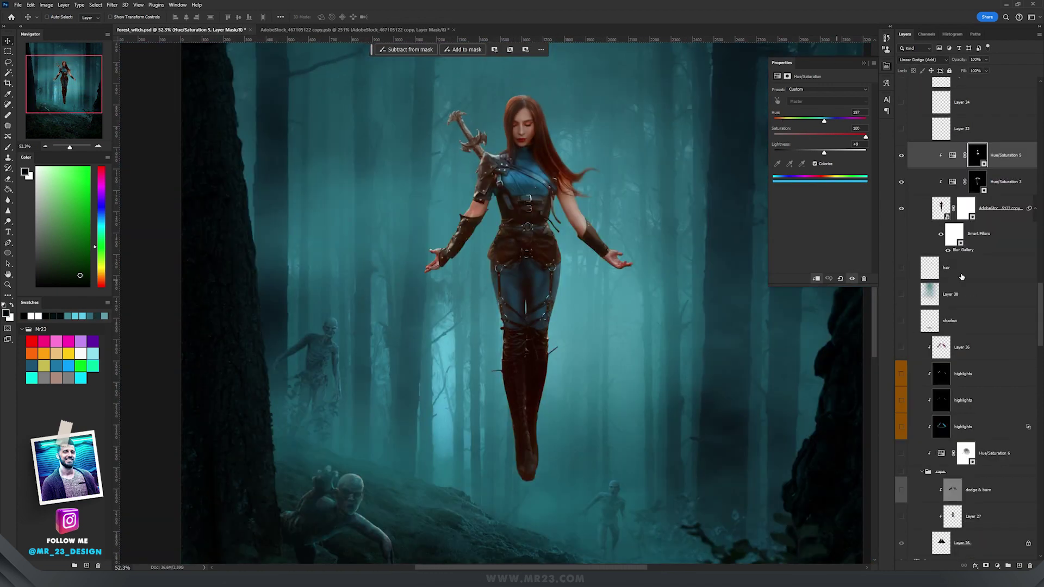
Turn on the Layer 38 teal glow behind the witch, comparing before and after, and show the shadow layer below it
{"action": "left_click", "coordinate": [1005, 294]}
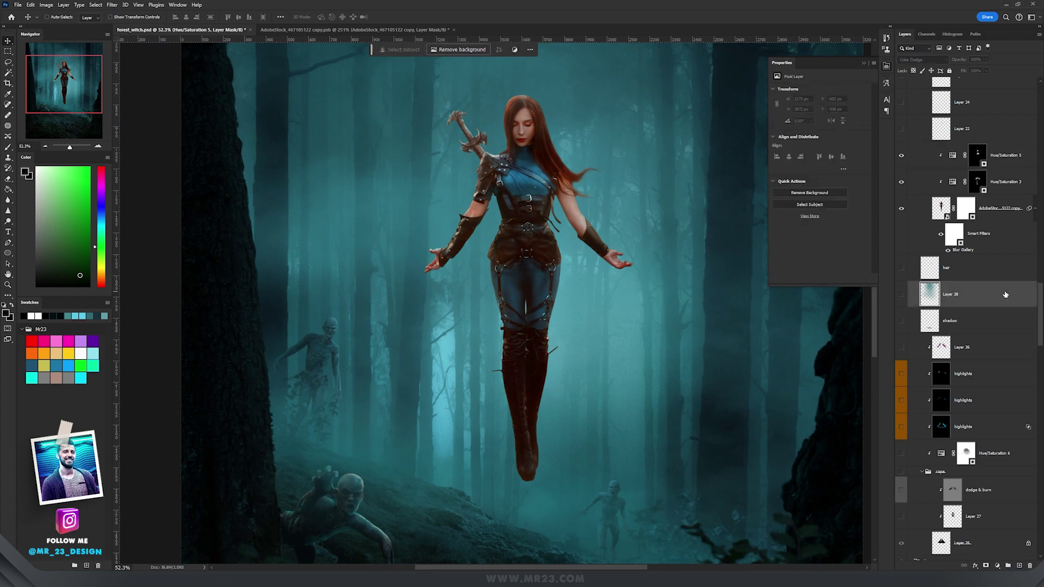
{"action": "left_click_drag", "start_coordinate": [587, 271], "coordinate": [560, 337]}
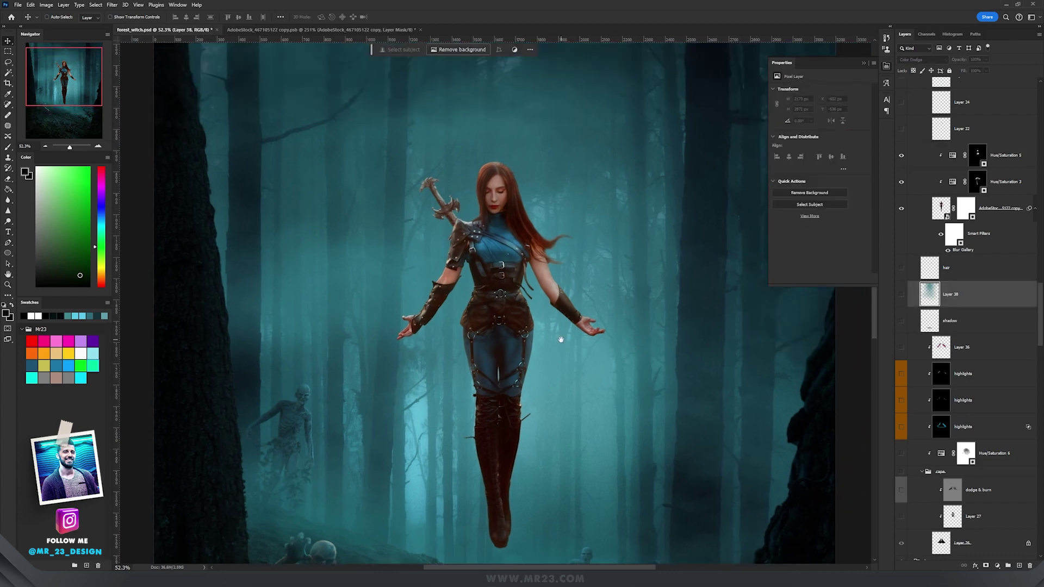
{"action": "left_click", "coordinate": [902, 295]}
{"action": "left_click", "coordinate": [901, 295]}
{"action": "left_click", "coordinate": [902, 295]}
{"action": "left_click", "coordinate": [902, 294]}
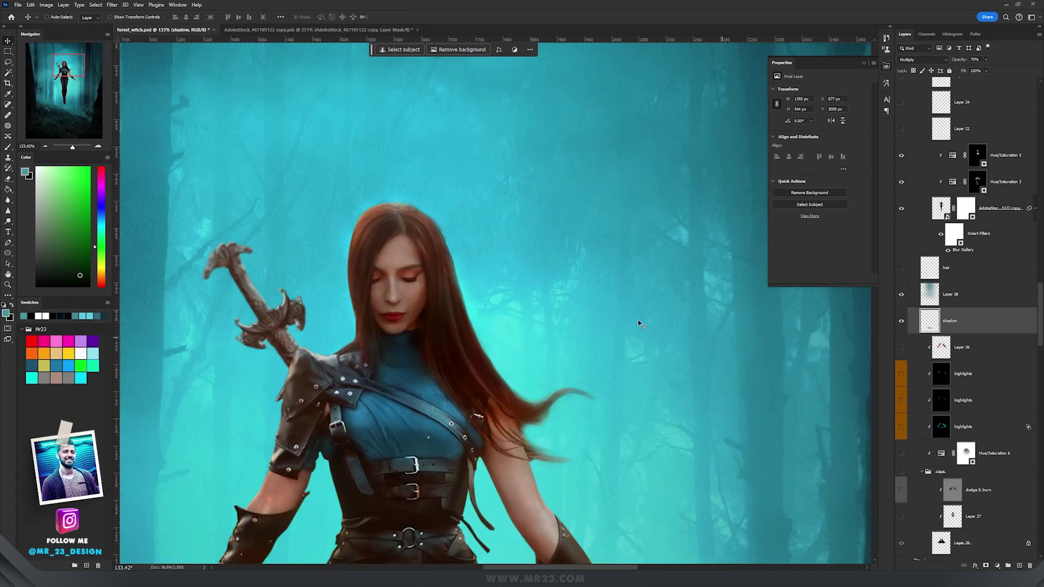
Show the hair layer beneath the witch to add flowing strands, and collapse the group above it
{"action": "scroll", "coordinate": [550, 329], "scroll_direction": "up", "scroll_amount": 2}
{"action": "scroll", "coordinate": [548, 328], "scroll_direction": "down", "scroll_amount": 1}
{"action": "left_click_drag", "start_coordinate": [550, 327], "coordinate": [592, 338]}
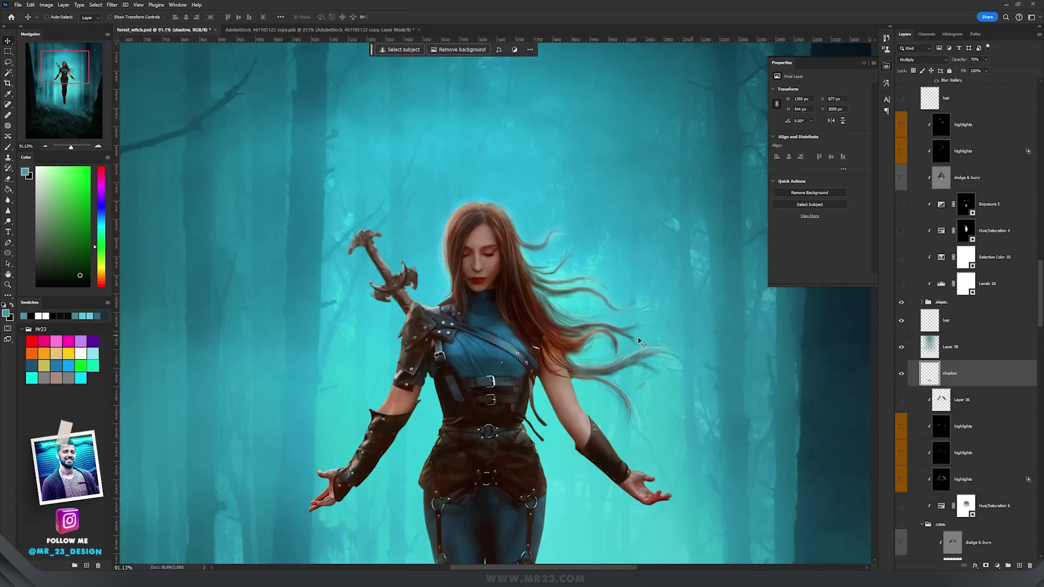
Turn on the cape group and its clipped Hue/Saturation 6 adjustment to add a purple cape behind the witch
{"action": "scroll", "coordinate": [637, 337], "scroll_direction": "down", "scroll_amount": 5}
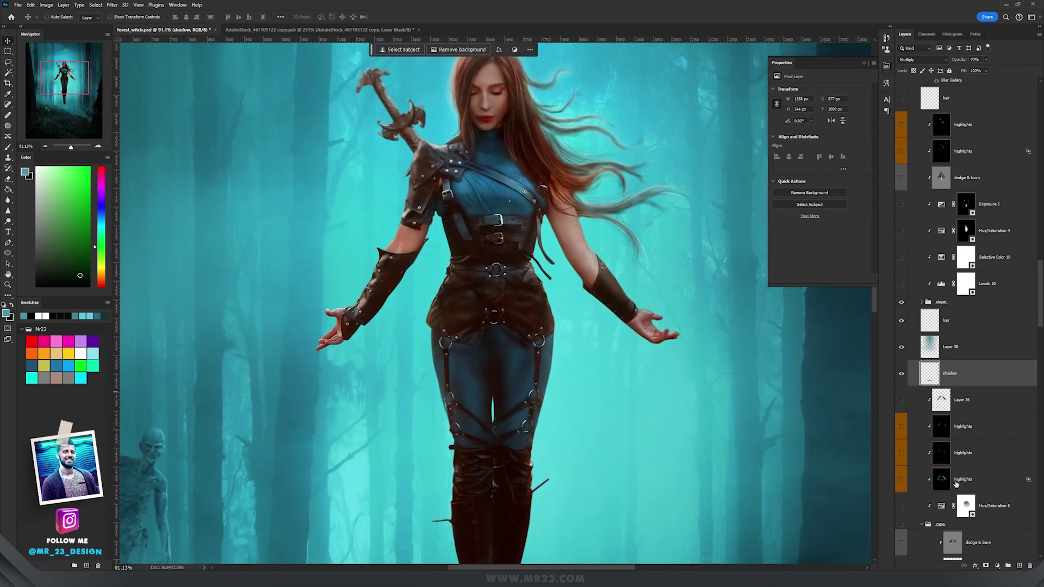
{"action": "scroll", "coordinate": [956, 484], "scroll_direction": "down", "scroll_amount": 4}
{"action": "left_click", "coordinate": [901, 422]}
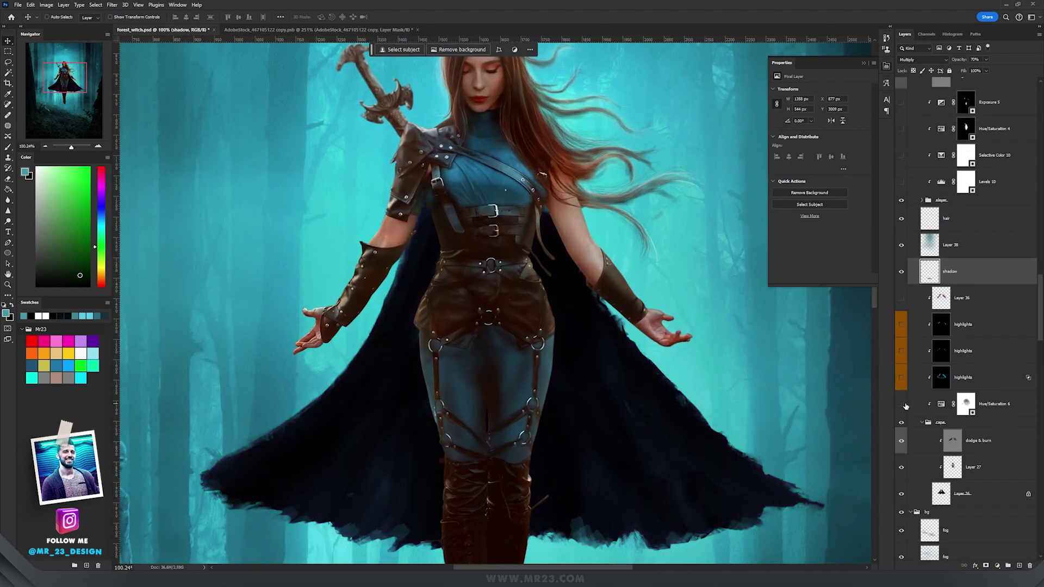
{"action": "left_click_drag", "start_coordinate": [568, 406], "coordinate": [554, 384]}
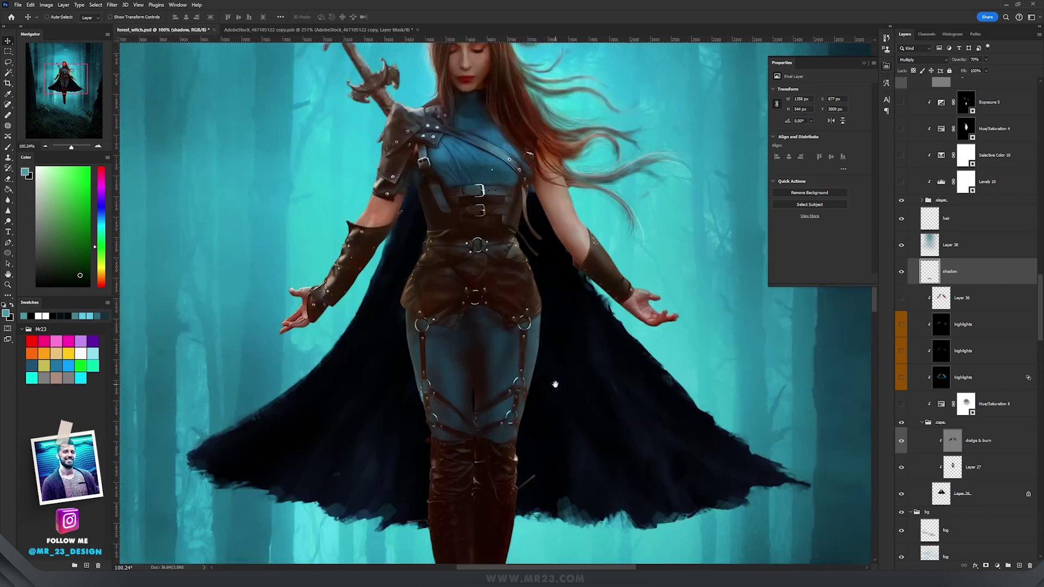
{"action": "left_click", "coordinate": [900, 405]}
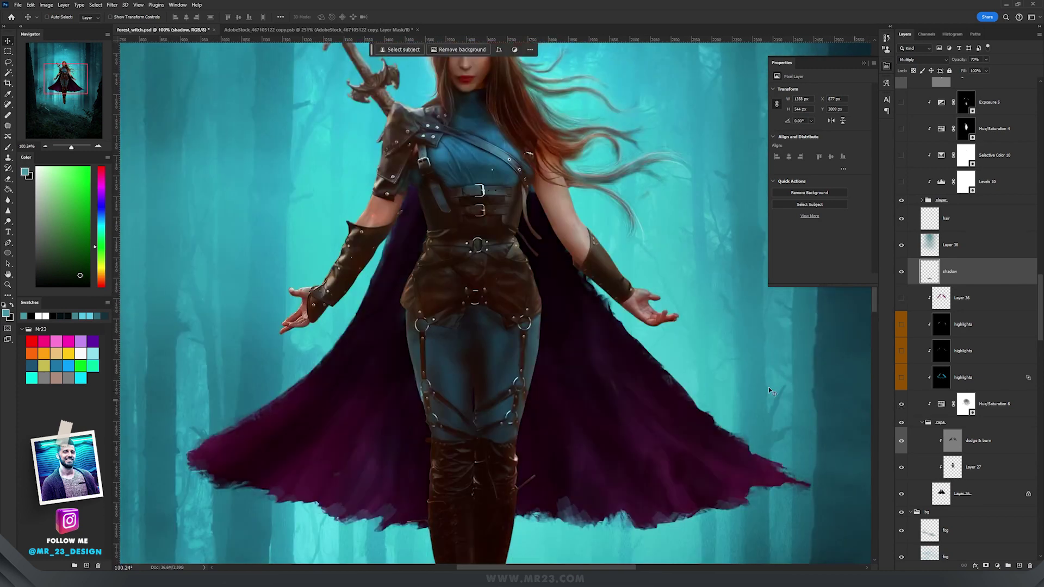
Turn on the clipped Levels 10, Selective Color 10 and Hue/Saturation 4 adjustments to match the witch to the teal forest
{"action": "scroll", "coordinate": [639, 388], "scroll_direction": "down", "scroll_amount": 2}
{"action": "scroll", "coordinate": [638, 386], "scroll_direction": "down", "scroll_amount": 1}
{"action": "scroll", "coordinate": [957, 261], "scroll_direction": "up", "scroll_amount": 3}
{"action": "left_click", "coordinate": [927, 254]}
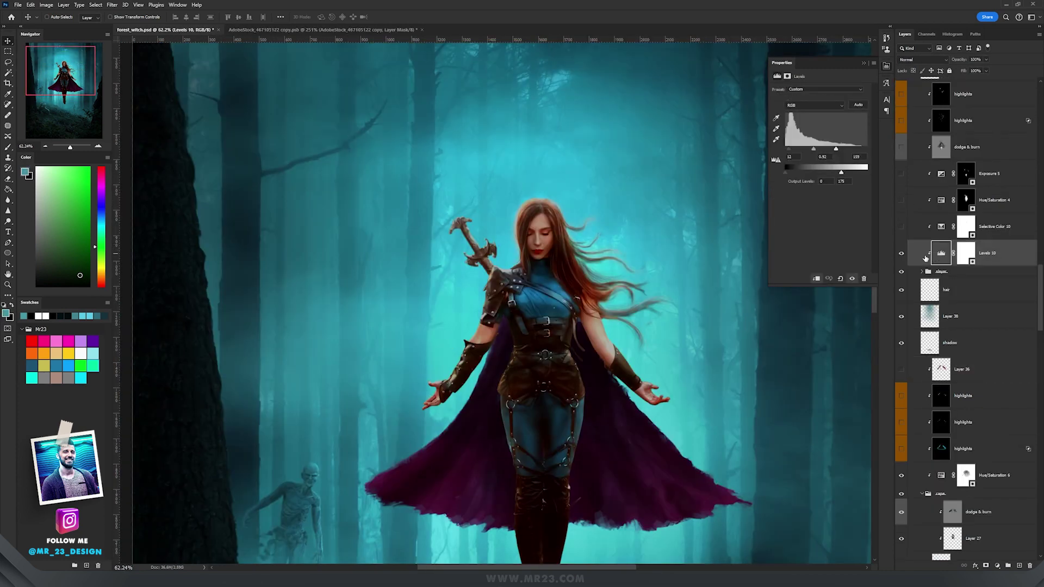
{"action": "left_click", "coordinate": [900, 254]}
{"action": "left_click", "coordinate": [944, 228]}
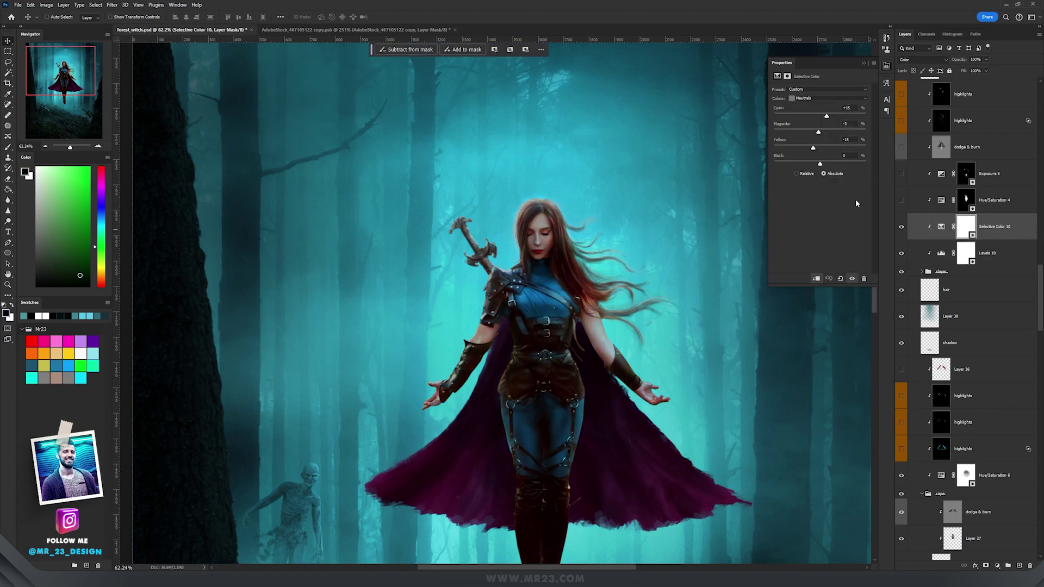
{"action": "left_click", "coordinate": [902, 200]}
Turn on the witch's clipped dodge & burn layer, comparing the figure with and without it
{"action": "scroll", "coordinate": [570, 321], "scroll_direction": "up", "scroll_amount": 9}
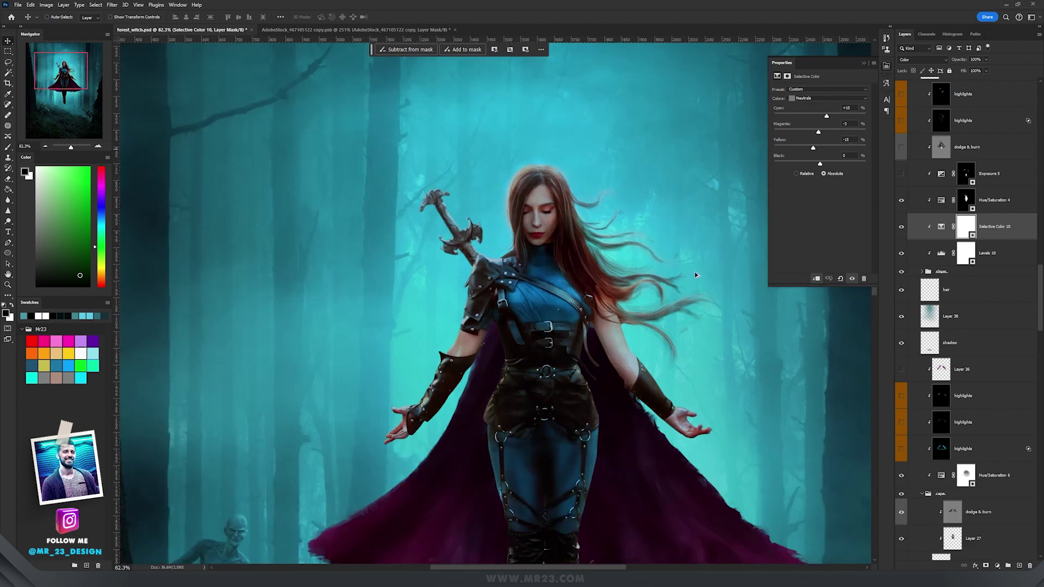
{"action": "left_click", "coordinate": [900, 147]}
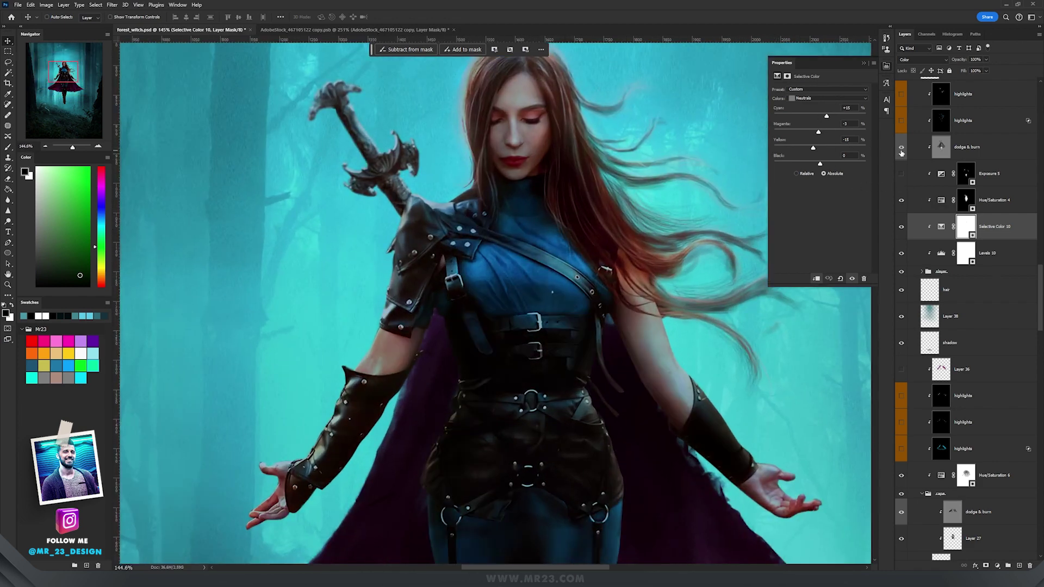
{"action": "left_click", "coordinate": [901, 153]}
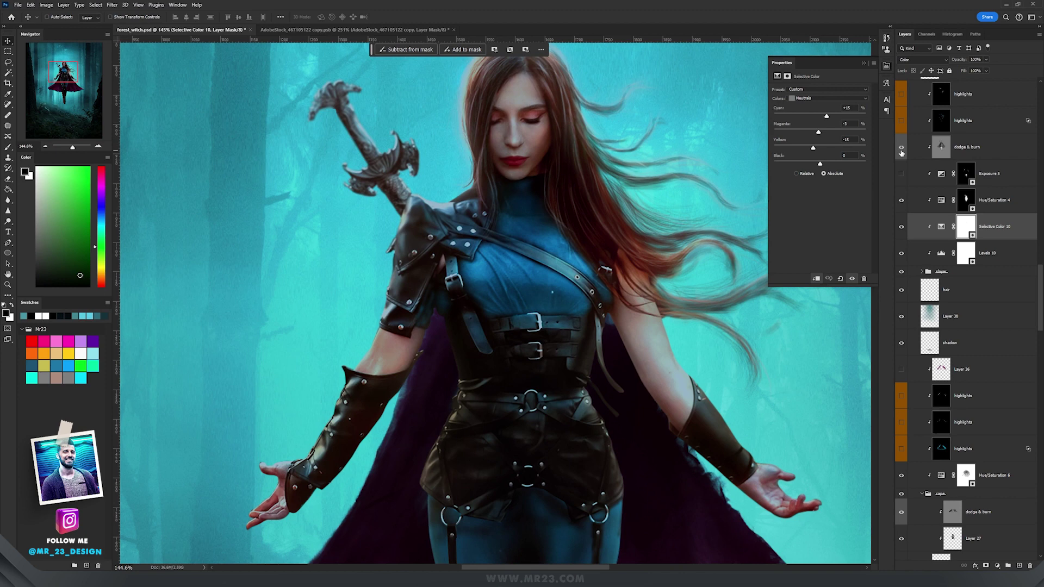
{"action": "left_click", "coordinate": [901, 152]}
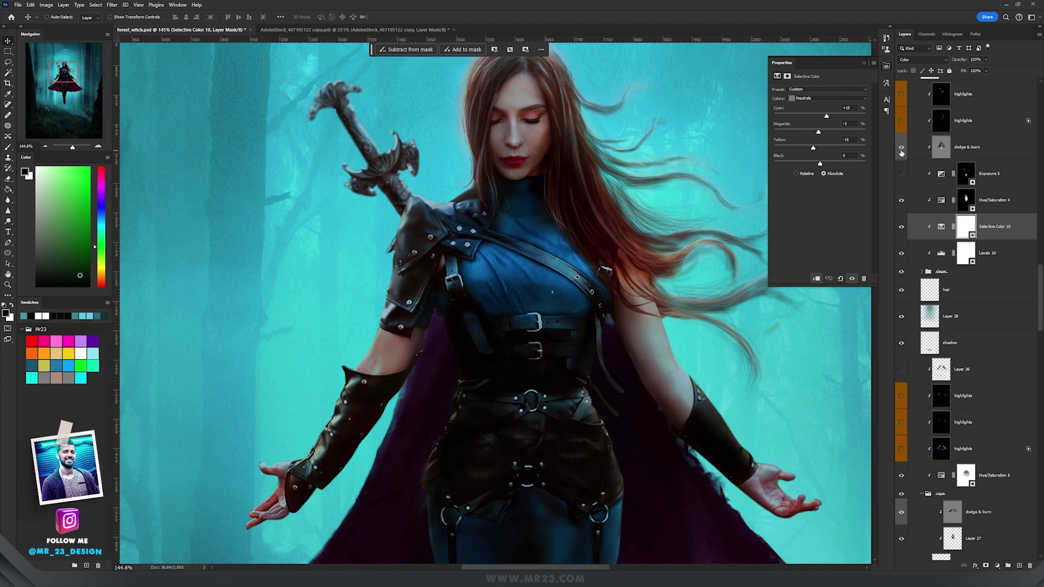
Turn on the highlights layers on the witch and cape, and show the upper hair layer above them
{"action": "left_click", "coordinate": [1010, 177]}
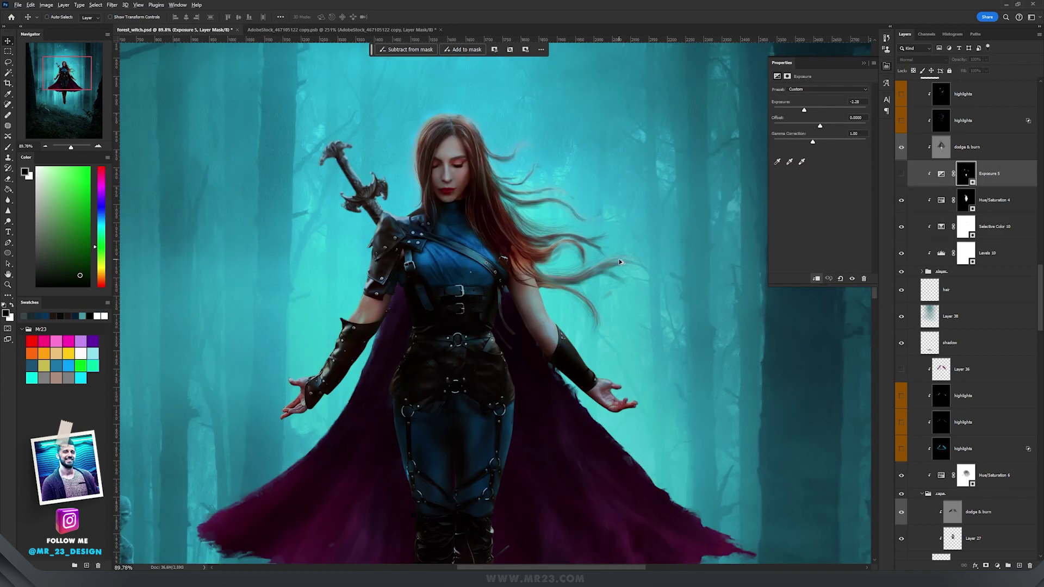
{"action": "scroll", "coordinate": [622, 262], "scroll_direction": "up", "scroll_amount": 1}
{"action": "left_click_drag", "start_coordinate": [605, 317], "coordinate": [594, 124]}
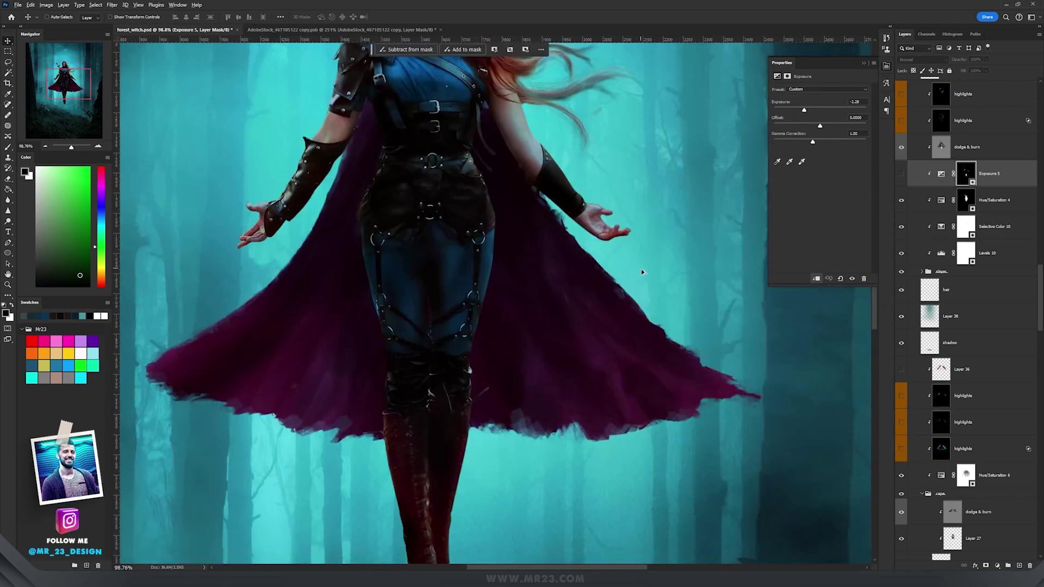
{"action": "left_click_drag", "start_coordinate": [638, 275], "coordinate": [632, 374]}
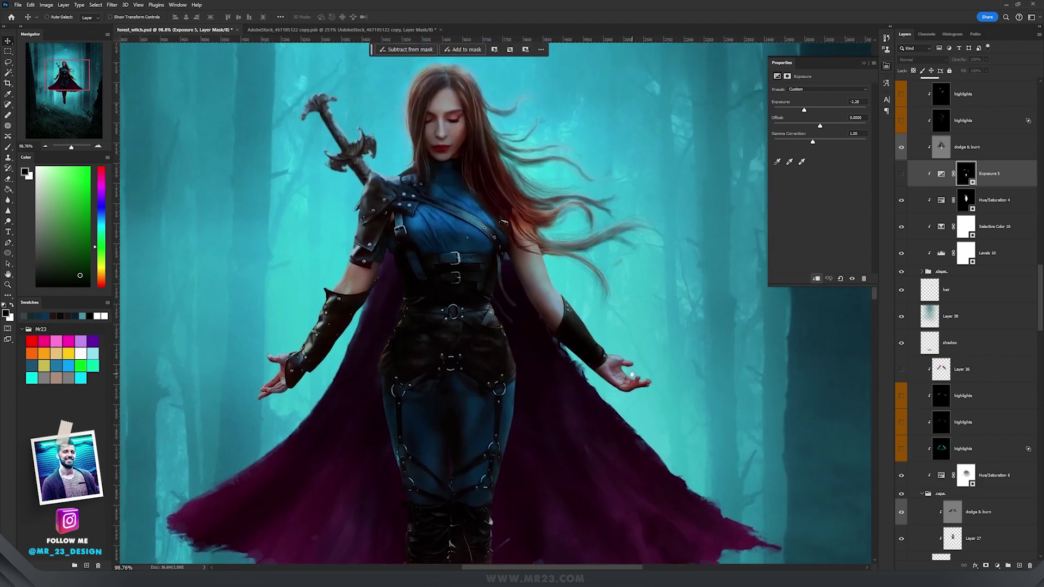
{"action": "left_click", "coordinate": [1000, 121]}
{"action": "scroll", "coordinate": [471, 237], "scroll_direction": "down", "scroll_amount": 2}
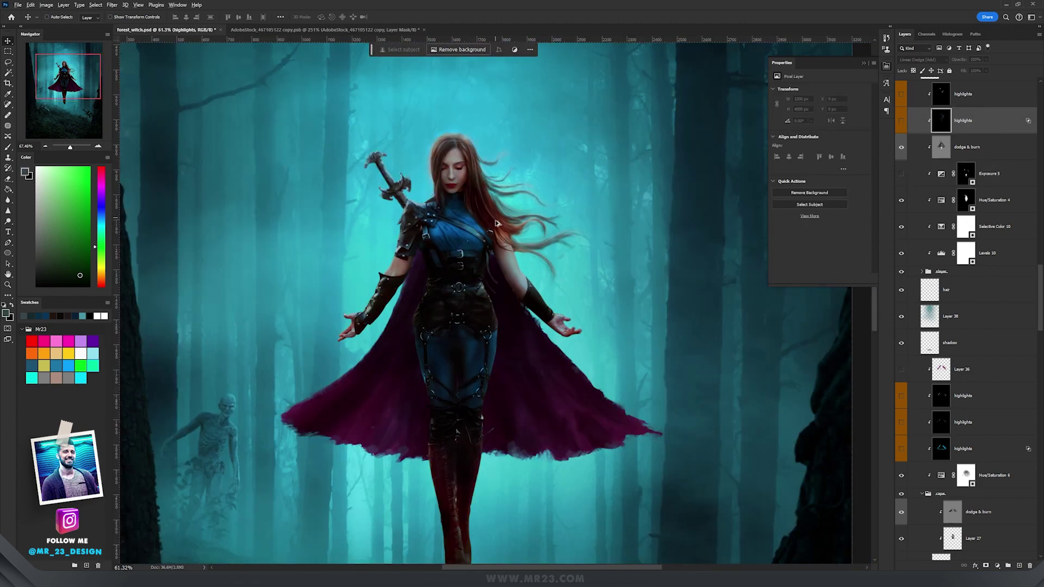
{"action": "scroll", "coordinate": [495, 223], "scroll_direction": "up", "scroll_amount": 1}
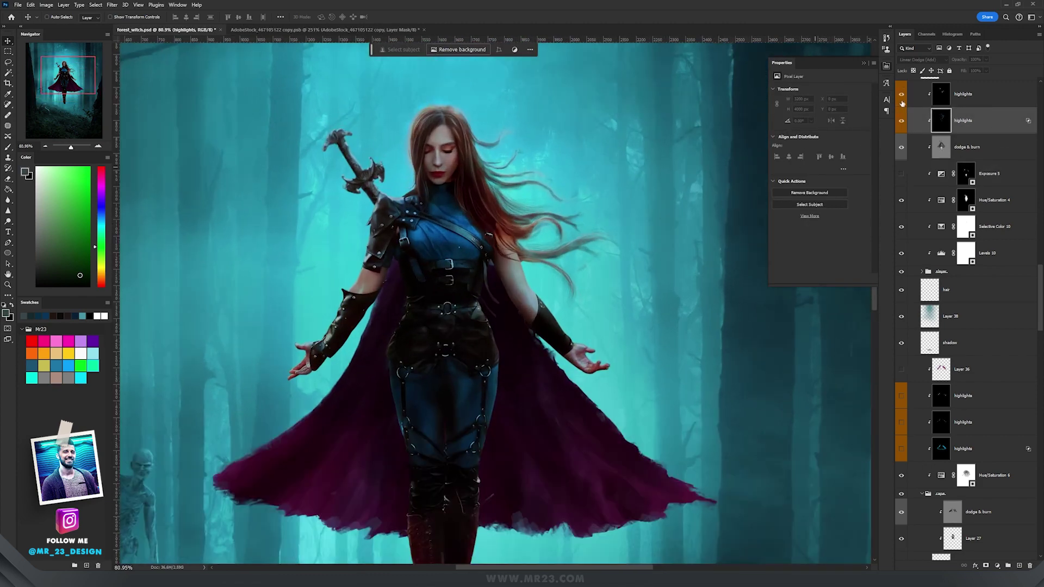
{"action": "scroll", "coordinate": [902, 104], "scroll_direction": "up", "scroll_amount": 5}
{"action": "scroll", "coordinate": [587, 343], "scroll_direction": "down", "scroll_amount": 2}
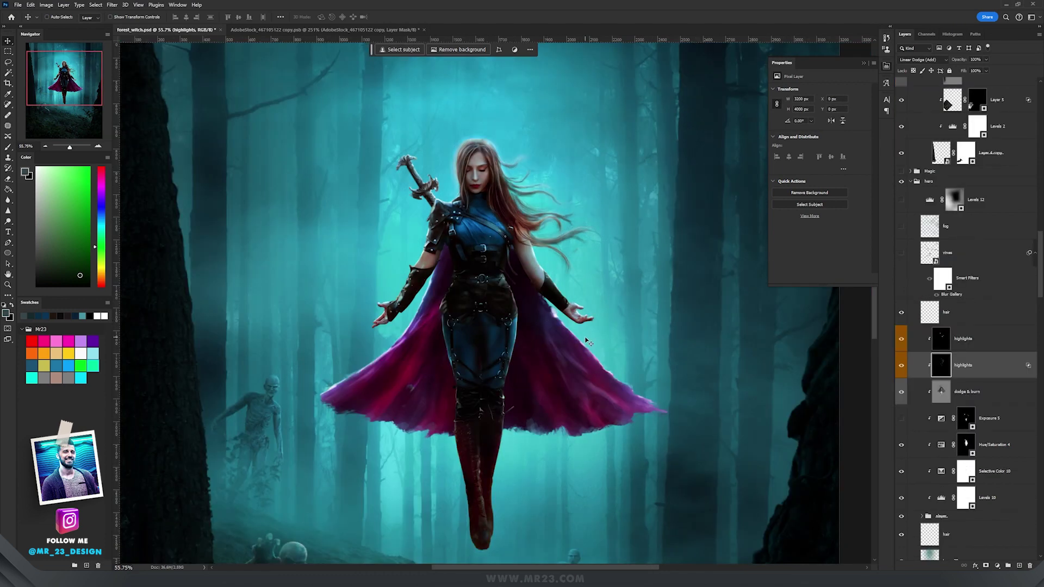
Show the vines layer and examine how the branches wrap around the witch's arms and legs
{"action": "left_click", "coordinate": [901, 253]}
{"action": "scroll", "coordinate": [484, 332], "scroll_direction": "down", "scroll_amount": 2}
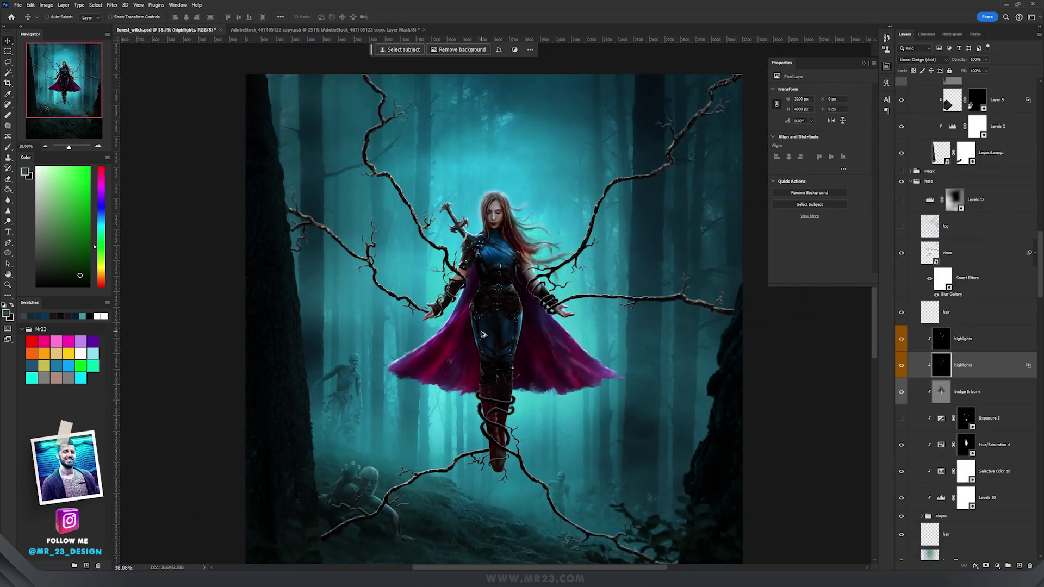
{"action": "scroll", "coordinate": [524, 305], "scroll_direction": "up", "scroll_amount": 2}
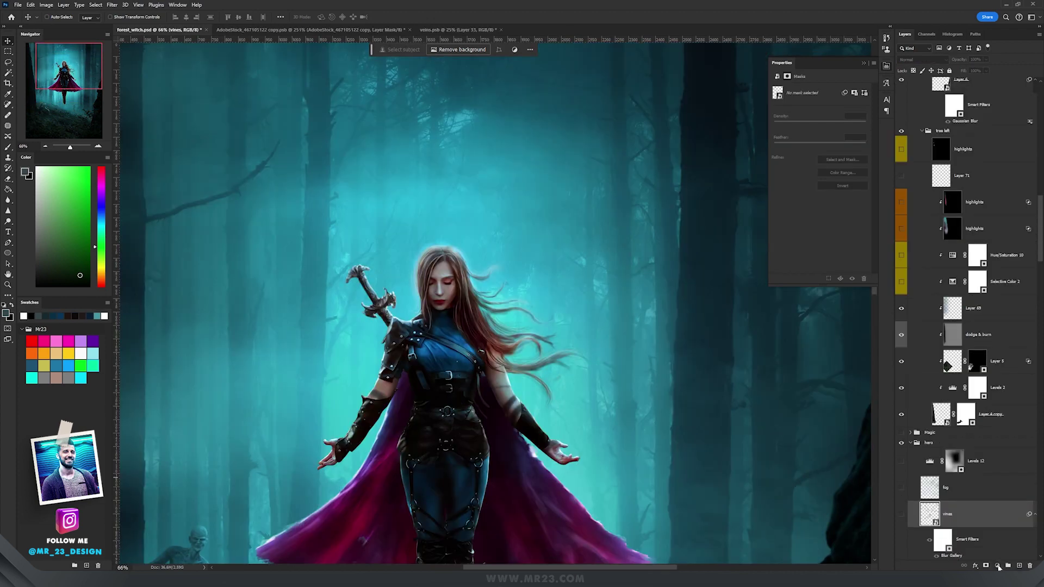
Add a Solid Color fill layer in #010a0b above the vines layer and invert its mask to black
{"action": "left_click", "coordinate": [998, 566]}
{"action": "left_click", "coordinate": [1000, 424]}
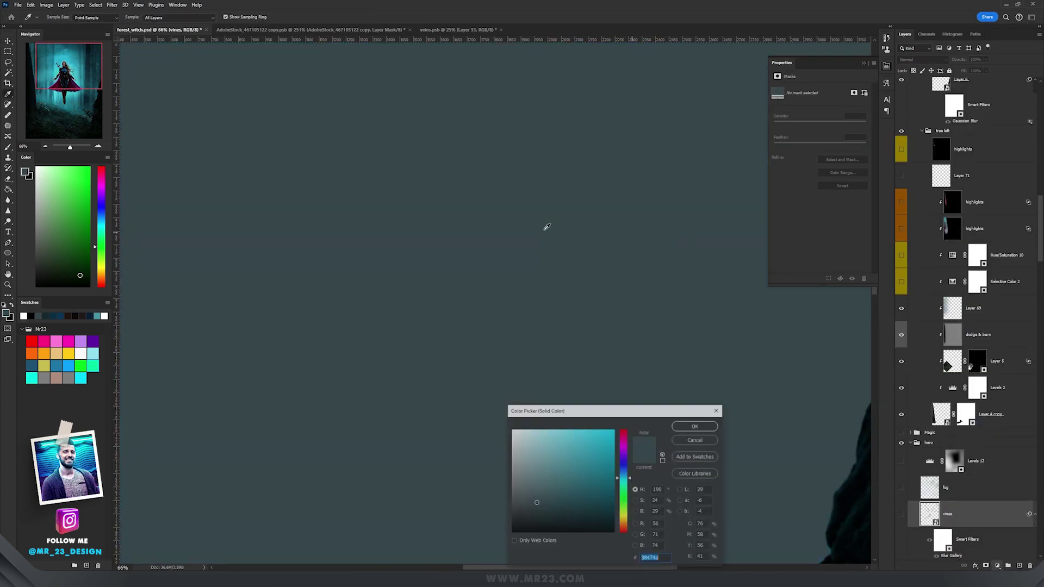
{"action": "left_click_drag", "start_coordinate": [537, 517], "coordinate": [557, 514]}
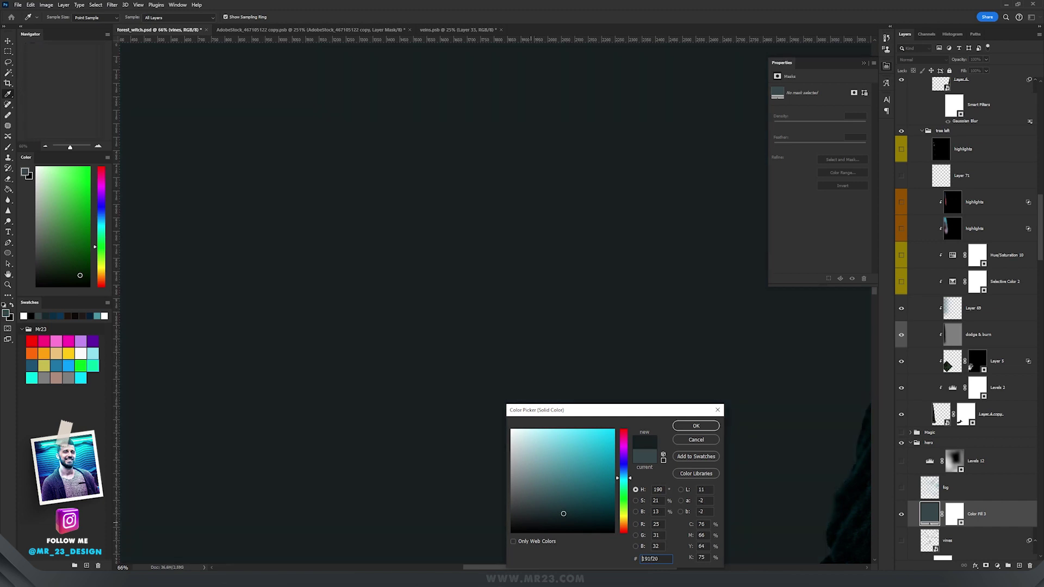
{"action": "left_click", "coordinate": [851, 494]}
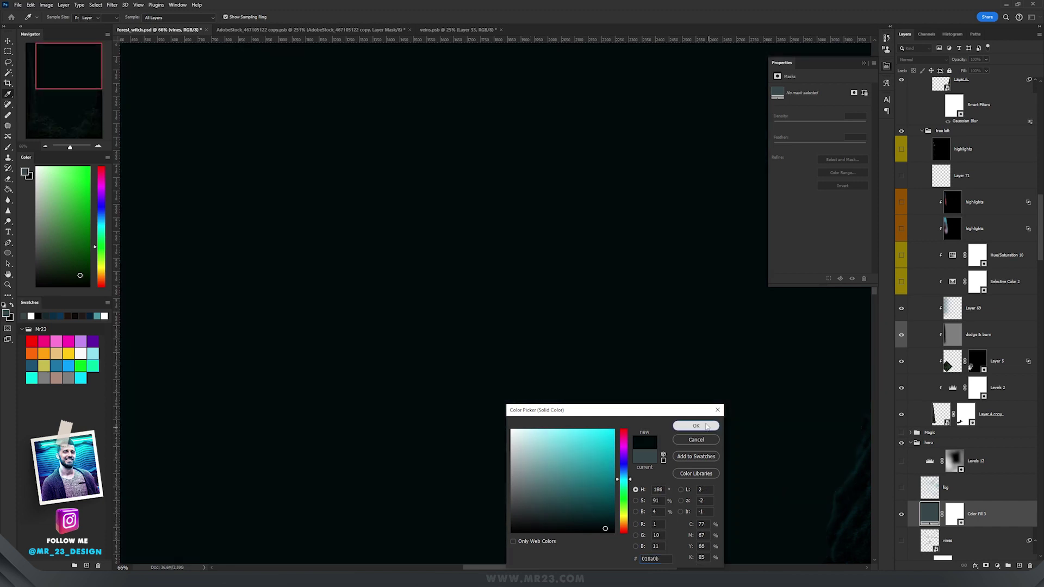
{"action": "left_click", "coordinate": [706, 427]}
{"action": "left_click", "coordinate": [954, 513]}
{"action": "key", "text": "ctrl+i"}
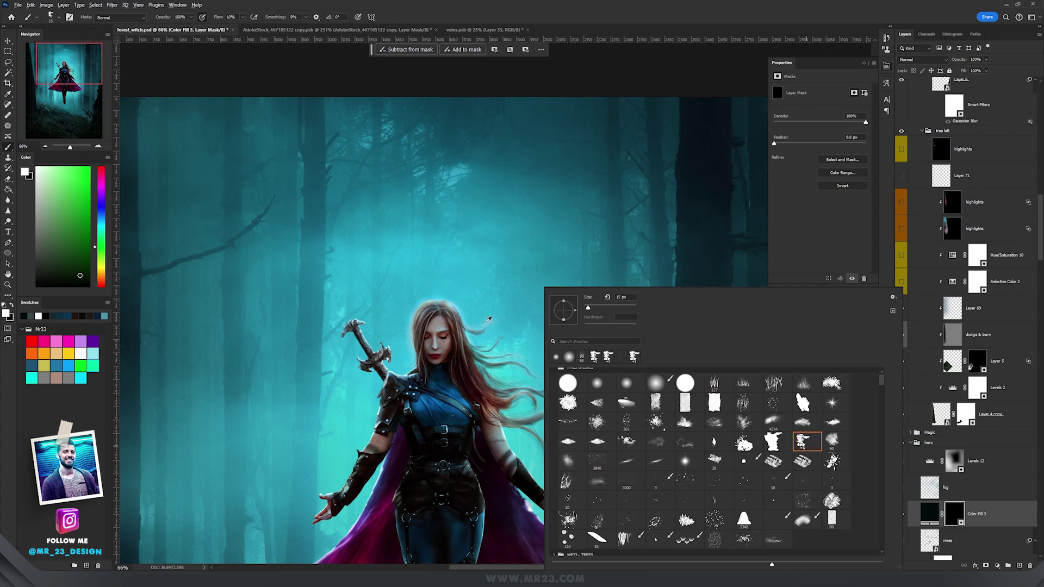
Look up the branch-like sampled brush in the brush presets for painting on the Color Fill 3 mask
{"action": "left_click", "coordinate": [561, 4]}
{"action": "right_click", "coordinate": [475, 244]}
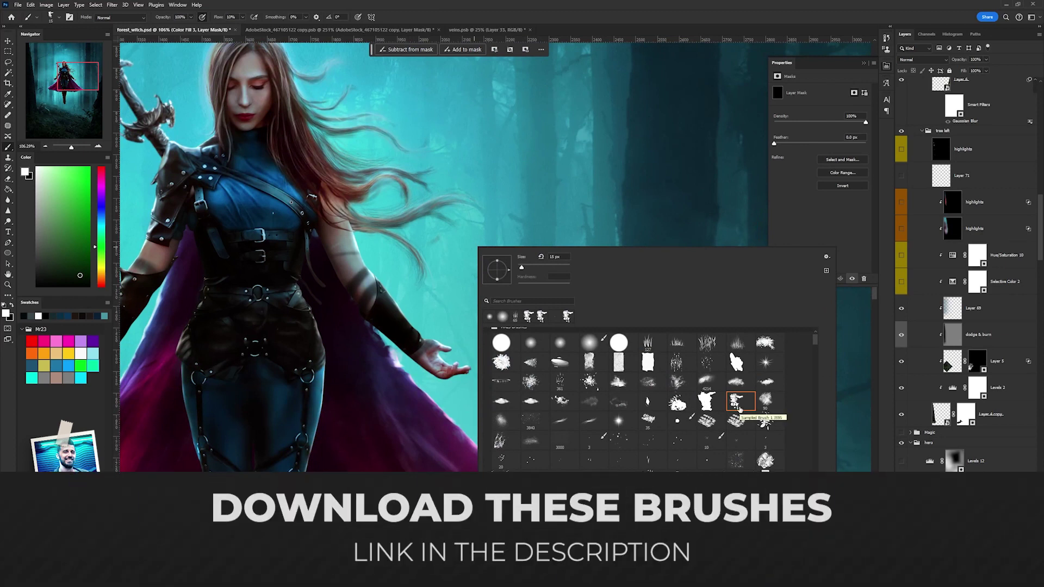
{"action": "left_click", "coordinate": [242, 33]}
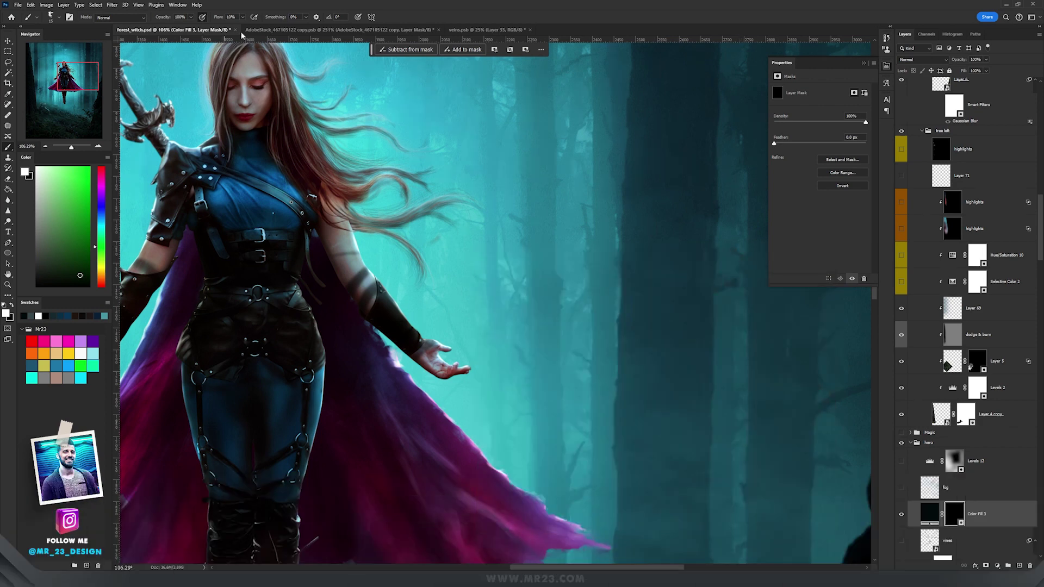
Set the brush flow to 100% and paint a thick winding branch beside the witch in white on the Color Fill 3 mask
{"action": "left_click", "coordinate": [242, 17]}
{"action": "left_click", "coordinate": [356, 4]}
{"action": "scroll", "coordinate": [599, 448], "scroll_direction": "up", "scroll_amount": 4}
{"action": "key", "text": "]"}
{"action": "mouse_move", "coordinate": [440, 185]}
{"action": "left_mouse_down"}
{"action": "mouse_move", "coordinate": [267, 348]}
{"action": "mouse_move", "coordinate": [517, 286]}
{"action": "mouse_move", "coordinate": [690, 161]}
{"action": "mouse_move", "coordinate": [713, 109]}
{"action": "mouse_move", "coordinate": [780, 46]}
{"action": "left_mouse_up"}
{"action": "scroll", "coordinate": [499, 264], "scroll_direction": "up", "scroll_amount": 3}
{"action": "mouse_move", "coordinate": [495, 267]}
{"action": "left_mouse_down"}
{"action": "mouse_move", "coordinate": [418, 311]}
{"action": "mouse_move", "coordinate": [310, 350]}
{"action": "left_mouse_up"}
{"action": "left_click_drag", "start_coordinate": [576, 200], "coordinate": [491, 351]}
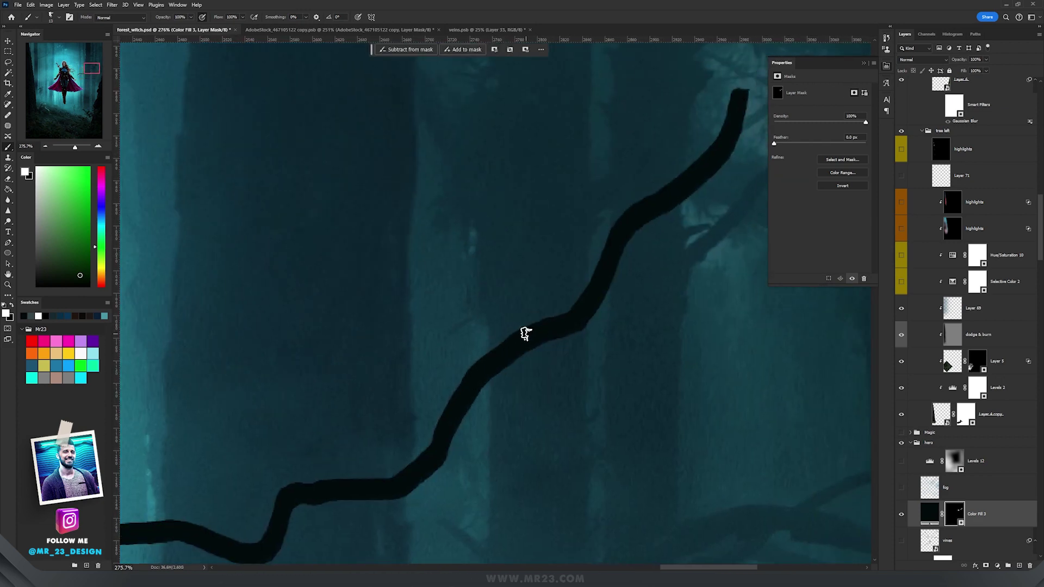
Paint a thin forking twig growing upward from the main branch and trim its edges with black on the mask
{"action": "left_click_drag", "start_coordinate": [520, 329], "coordinate": [483, 113]}
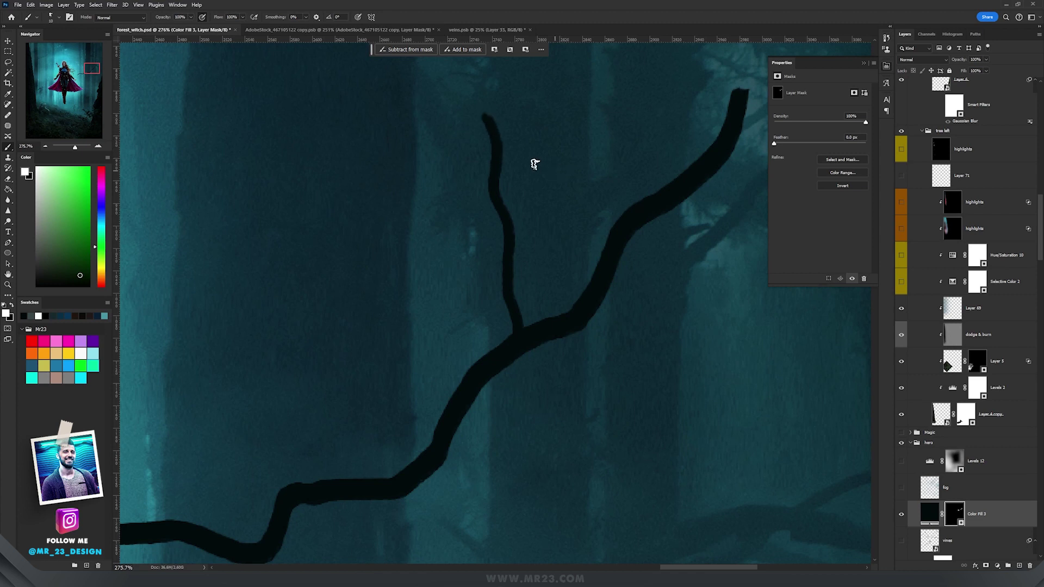
{"action": "mouse_move", "coordinate": [519, 158]}
{"action": "left_mouse_down"}
{"action": "mouse_move", "coordinate": [522, 69]}
{"action": "mouse_move", "coordinate": [535, 263]}
{"action": "mouse_move", "coordinate": [455, 267]}
{"action": "mouse_move", "coordinate": [421, 249]}
{"action": "left_mouse_up"}
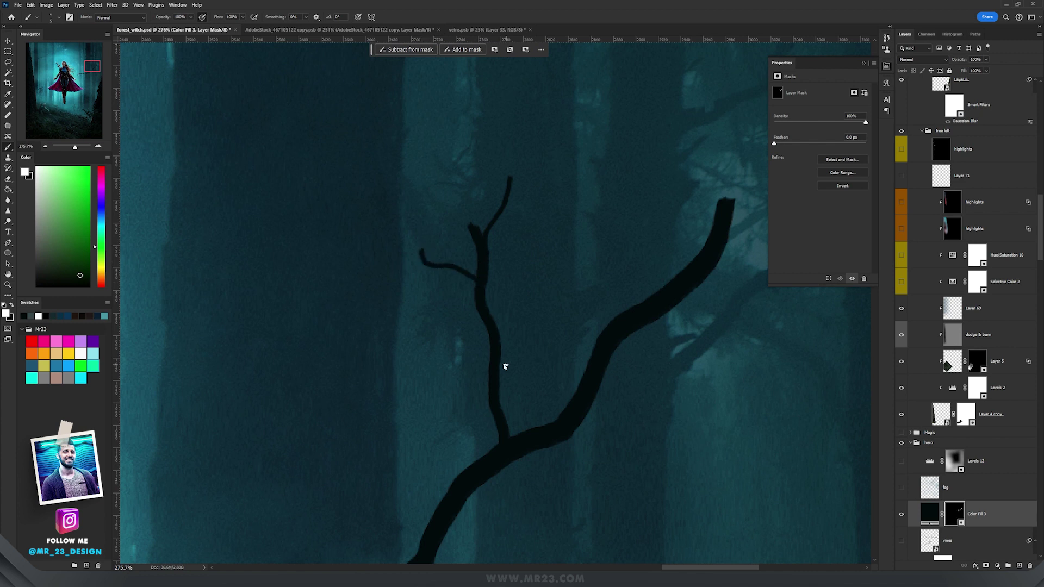
{"action": "left_click_drag", "start_coordinate": [506, 206], "coordinate": [504, 206]}
{"action": "left_click_drag", "start_coordinate": [479, 231], "coordinate": [511, 233]}
{"action": "key", "text": "x"}
{"action": "left_click_drag", "start_coordinate": [417, 226], "coordinate": [491, 232]}
{"action": "left_click_drag", "start_coordinate": [398, 257], "coordinate": [403, 275]}
{"action": "mouse_move", "coordinate": [571, 299]}
{"action": "left_mouse_down"}
{"action": "mouse_move", "coordinate": [522, 302]}
{"action": "mouse_move", "coordinate": [555, 303]}
{"action": "left_mouse_up"}
Paint a smaller forked twig off the main branch below its upward bend, on the Color Fill 3 mask
{"action": "key", "text": "x"}
{"action": "left_click_drag", "start_coordinate": [449, 348], "coordinate": [432, 268]}
{"action": "left_click_drag", "start_coordinate": [513, 415], "coordinate": [674, 384]}
{"action": "left_click_drag", "start_coordinate": [565, 399], "coordinate": [635, 352]}
{"action": "mouse_move", "coordinate": [608, 363]}
{"action": "left_mouse_down"}
{"action": "mouse_move", "coordinate": [625, 319]}
{"action": "mouse_move", "coordinate": [696, 259]}
{"action": "left_mouse_up"}
{"action": "scroll", "coordinate": [653, 329], "scroll_direction": "up", "scroll_amount": 5}
{"action": "key", "text": "x"}
{"action": "scroll", "coordinate": [628, 328], "scroll_direction": "down", "scroll_amount": 8}
{"action": "scroll", "coordinate": [630, 328], "scroll_direction": "down", "scroll_amount": 4}
{"action": "scroll", "coordinate": [421, 350], "scroll_direction": "up", "scroll_amount": 8}
Create a new layer above Color Fill 3 and clip it to that layer
{"action": "key", "text": "v"}
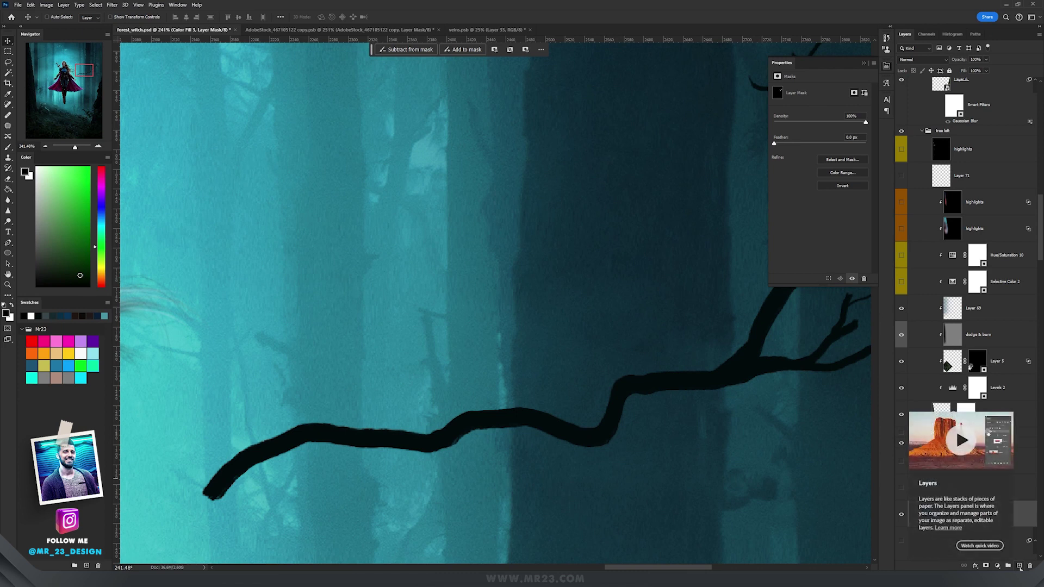
{"action": "left_click", "coordinate": [1019, 567]}
{"action": "left_click_drag", "start_coordinate": [944, 523], "coordinate": [943, 525]}
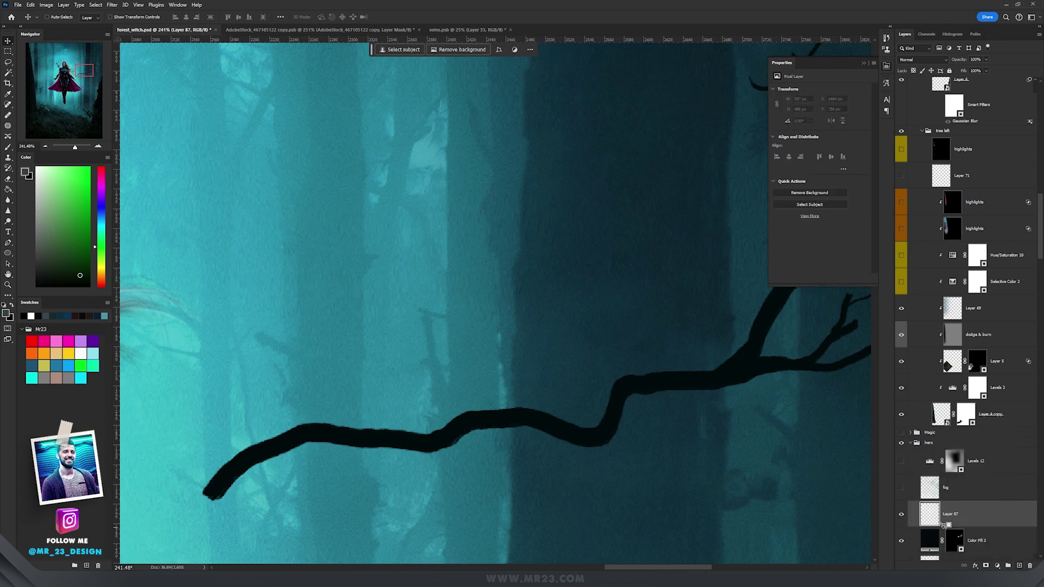
{"action": "left_click", "coordinate": [944, 525], "text": "alt"}
Pick the scattered, bark-like sampled brush for texturing the branch on Layer 87
{"action": "key", "text": "b"}
{"action": "scroll", "coordinate": [375, 242], "scroll_direction": "down", "scroll_amount": 8}
{"action": "scroll", "coordinate": [379, 249], "scroll_direction": "up", "scroll_amount": 6}
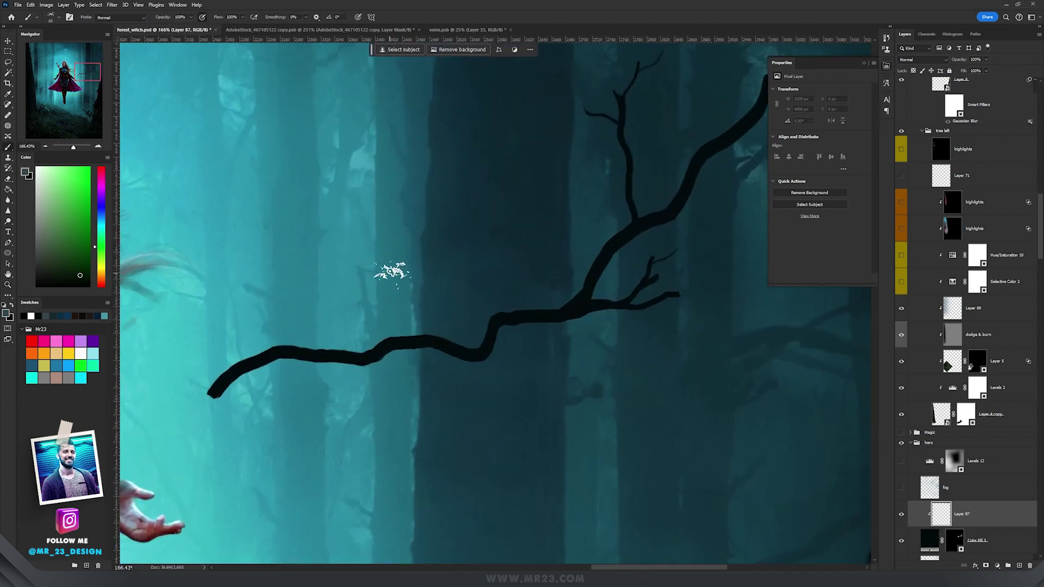
{"action": "key", "text": "z"}
{"action": "left_click_drag", "start_coordinate": [361, 275], "coordinate": [379, 275]}
{"action": "key", "text": "b"}
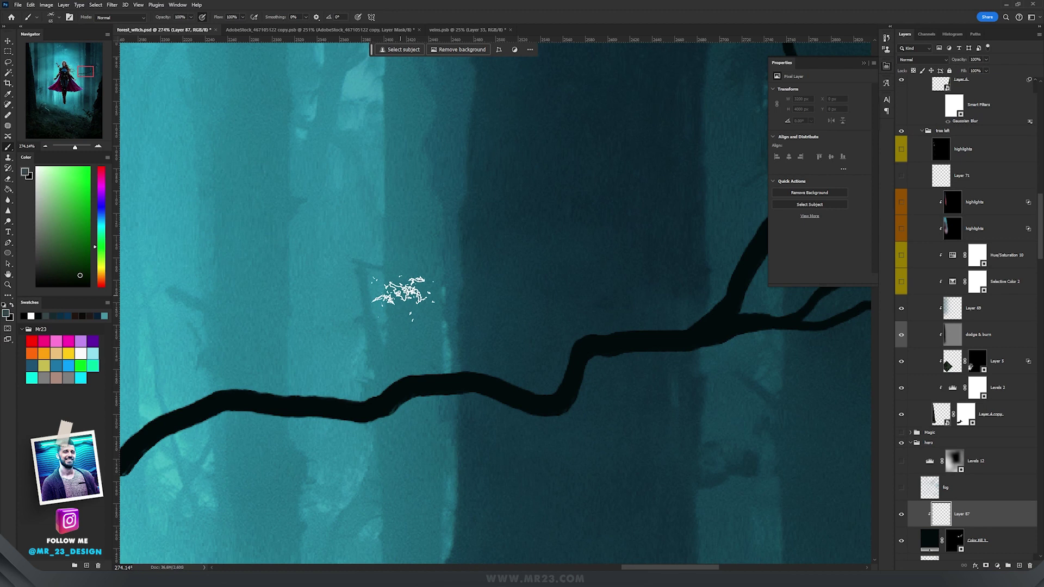
{"action": "right_click", "coordinate": [711, 544]}
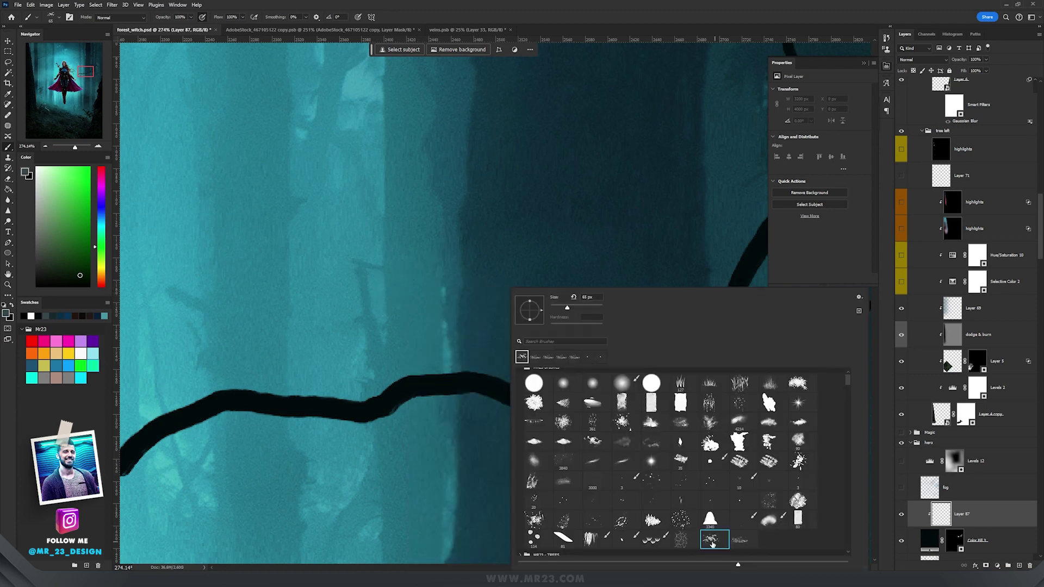
{"action": "left_click", "coordinate": [508, 20]}
Sample the teal of the background and paint bark texture along the branch and its twigs on Layer 87
{"action": "mouse_move", "coordinate": [348, 302]}
{"action": "left_mouse_down"}
{"action": "mouse_move", "coordinate": [470, 243]}
{"action": "mouse_move", "coordinate": [396, 272]}
{"action": "mouse_move", "coordinate": [354, 324]}
{"action": "left_mouse_up"}
{"action": "left_click_drag", "start_coordinate": [422, 268], "coordinate": [385, 296]}
{"action": "left_click_drag", "start_coordinate": [459, 287], "coordinate": [416, 298]}
{"action": "mouse_move", "coordinate": [426, 340]}
{"action": "left_mouse_down"}
{"action": "mouse_move", "coordinate": [462, 315]}
{"action": "mouse_move", "coordinate": [499, 333]}
{"action": "left_mouse_up"}
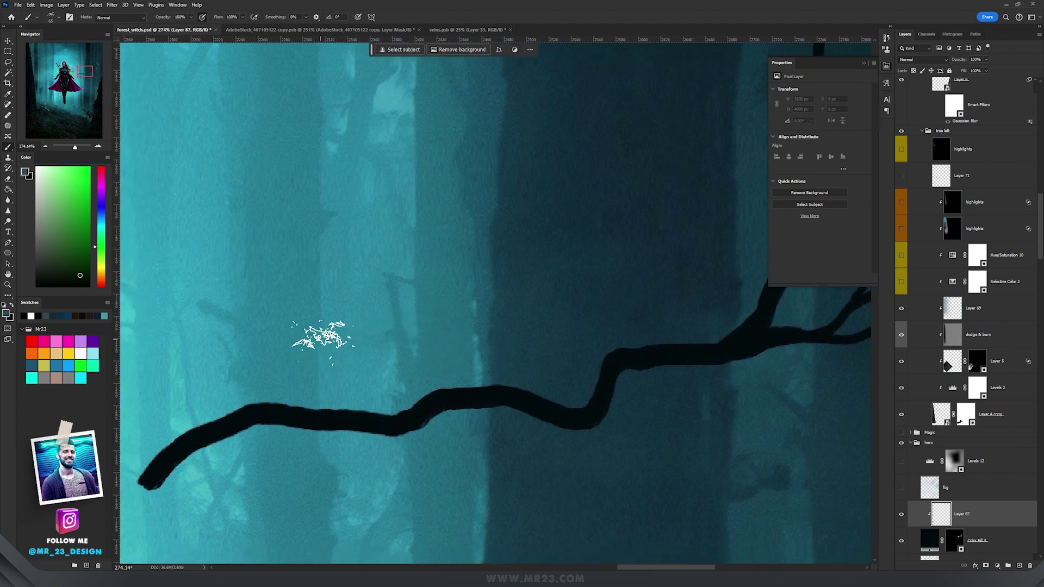
{"action": "left_click", "coordinate": [335, 341], "text": "alt"}
{"action": "mouse_move", "coordinate": [269, 367]}
{"action": "left_mouse_down"}
{"action": "mouse_move", "coordinate": [205, 396]}
{"action": "mouse_move", "coordinate": [154, 459]}
{"action": "mouse_move", "coordinate": [169, 434]}
{"action": "mouse_move", "coordinate": [255, 396]}
{"action": "mouse_move", "coordinate": [184, 419]}
{"action": "mouse_move", "coordinate": [275, 399]}
{"action": "mouse_move", "coordinate": [386, 405]}
{"action": "mouse_move", "coordinate": [315, 408]}
{"action": "mouse_move", "coordinate": [384, 419]}
{"action": "mouse_move", "coordinate": [450, 357]}
{"action": "mouse_move", "coordinate": [488, 356]}
{"action": "left_mouse_up"}
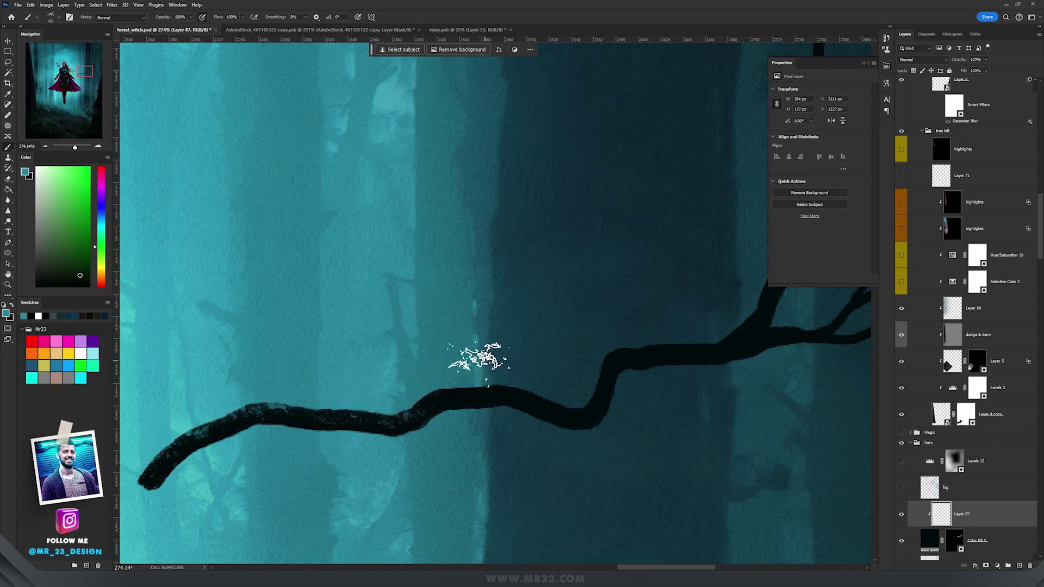
{"action": "scroll", "coordinate": [424, 391], "scroll_direction": "down", "scroll_amount": 5}
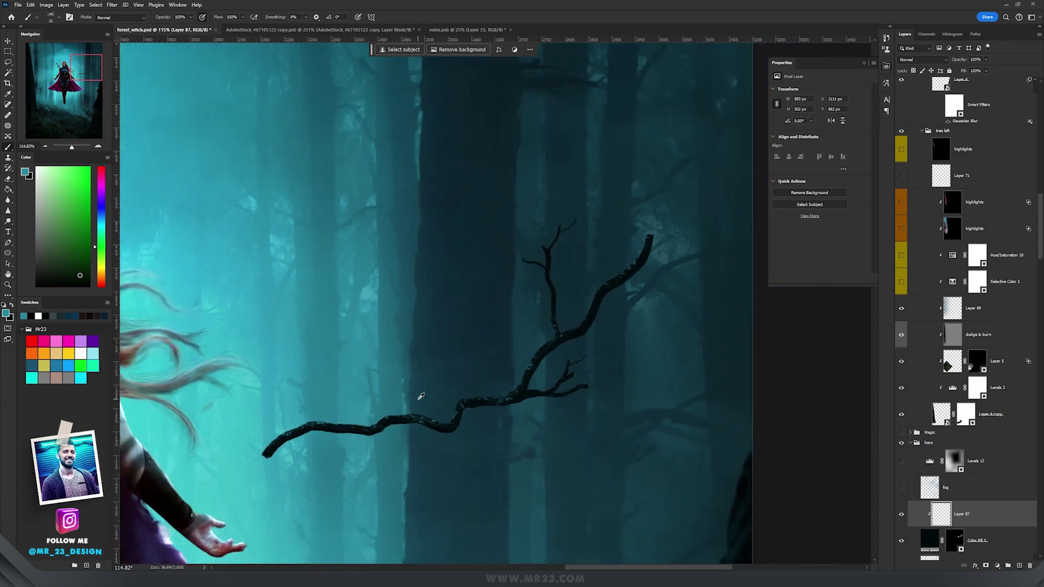
{"action": "left_click_drag", "start_coordinate": [456, 358], "coordinate": [501, 359]}
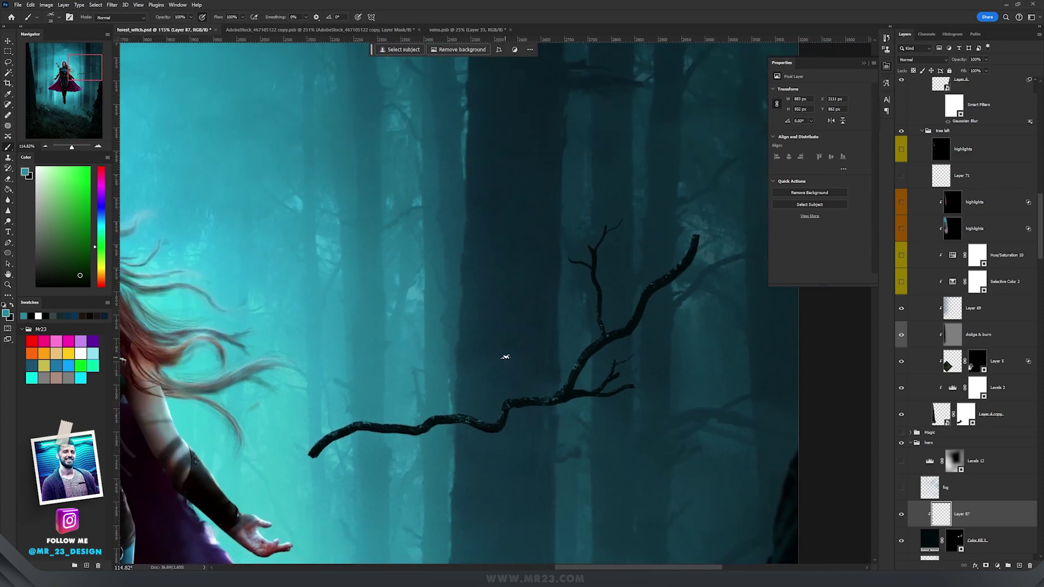
Add an Inner Shadow effect to the Color Fill 3 layer with the Linear Dodge (Add) blend mode
{"action": "key", "text": "v"}
{"action": "scroll", "coordinate": [583, 373], "scroll_direction": "up", "scroll_amount": 2}
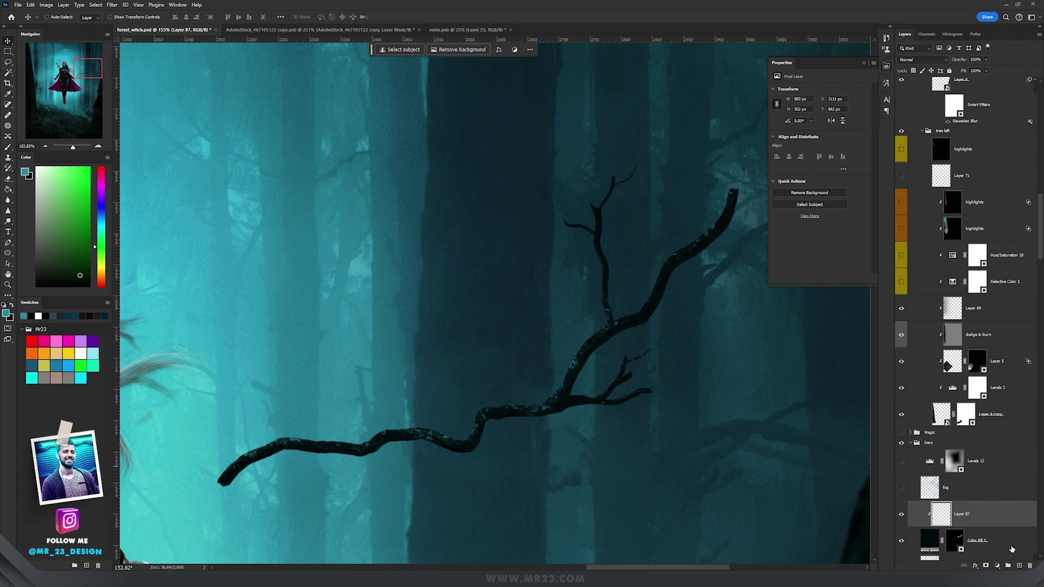
{"action": "left_click", "coordinate": [1012, 546]}
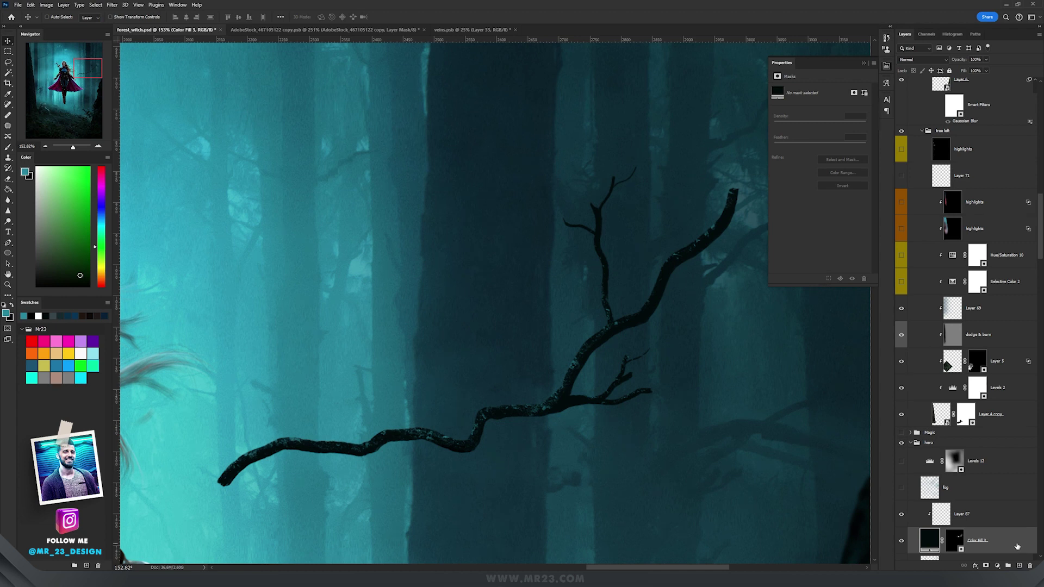
{"action": "double_click", "coordinate": [1017, 546]}
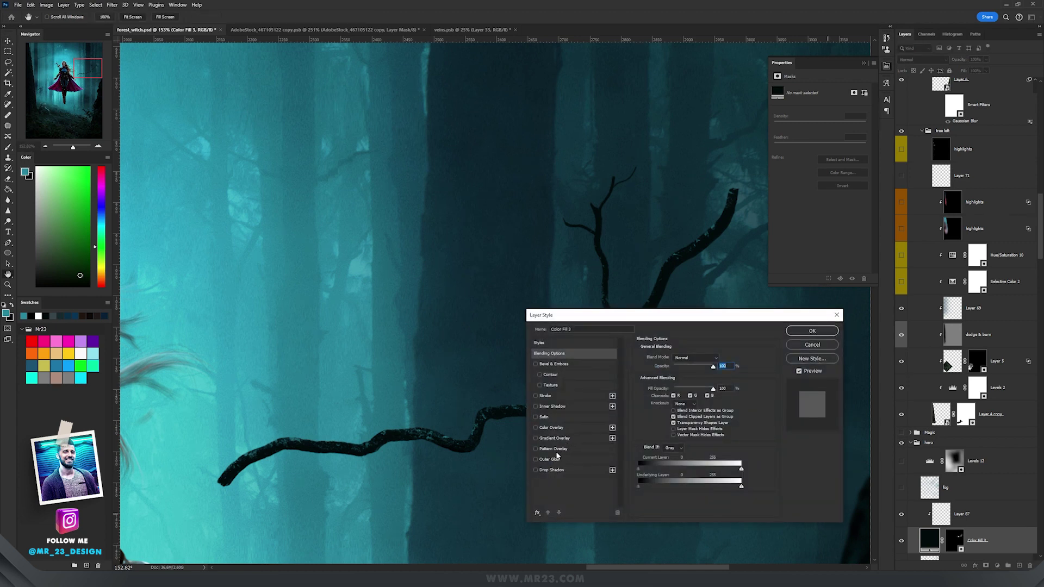
{"action": "left_click", "coordinate": [551, 406]}
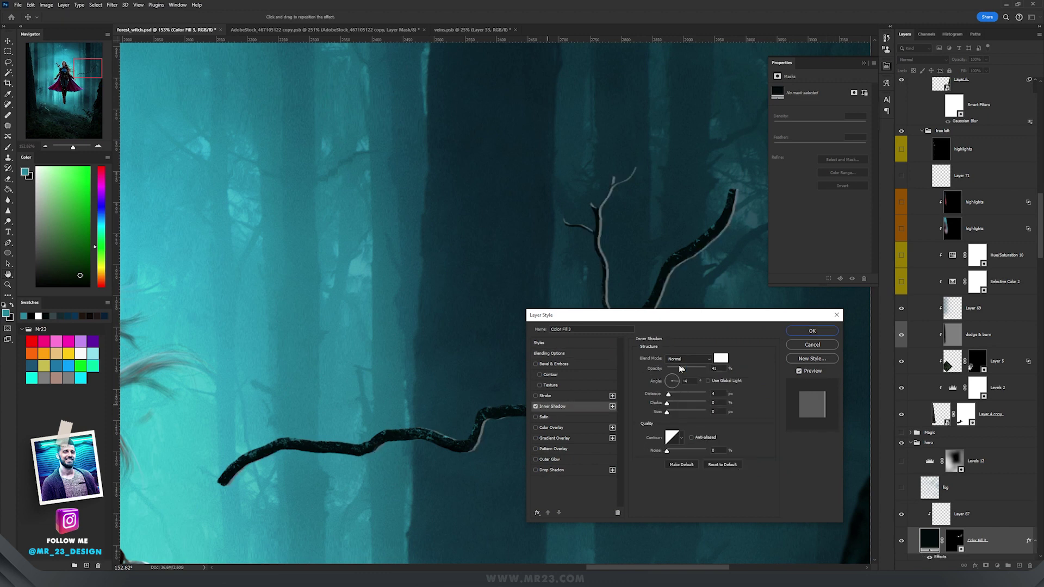
{"action": "left_click", "coordinate": [688, 359]}
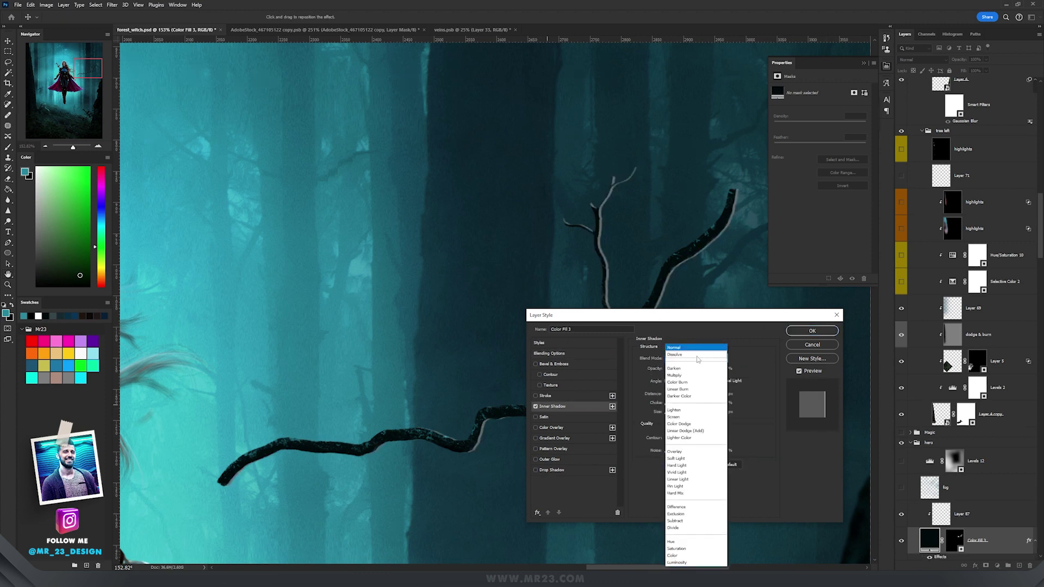
{"action": "left_click", "coordinate": [668, 423]}
{"action": "left_click_drag", "start_coordinate": [493, 425], "coordinate": [494, 426]}
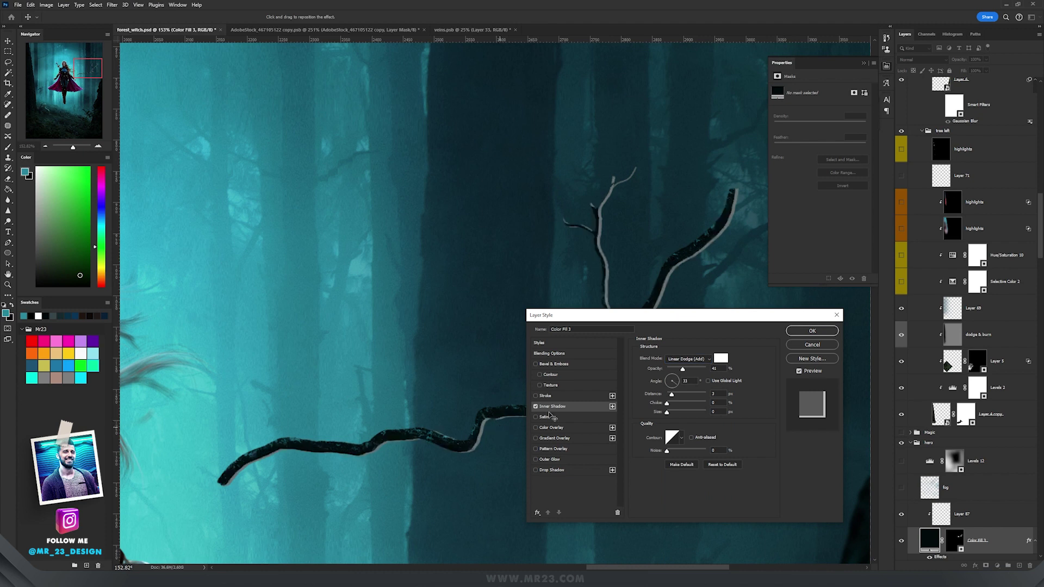
Set the inner shadow's opacity to 100%, its angle to 90° and its color to the dark teal #1c5a6c
{"action": "left_click", "coordinate": [673, 379]}
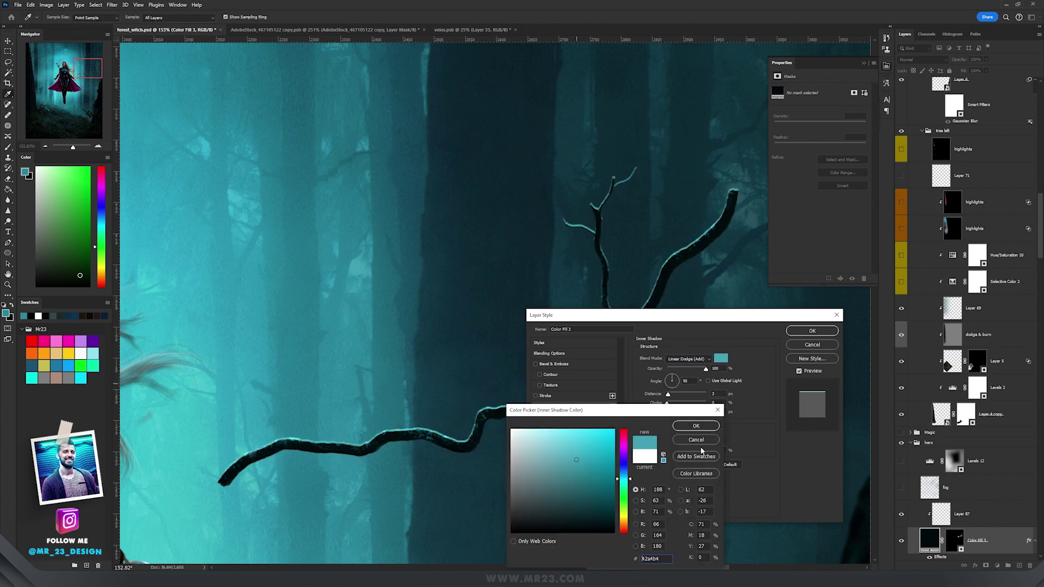
{"action": "left_click", "coordinate": [398, 244]}
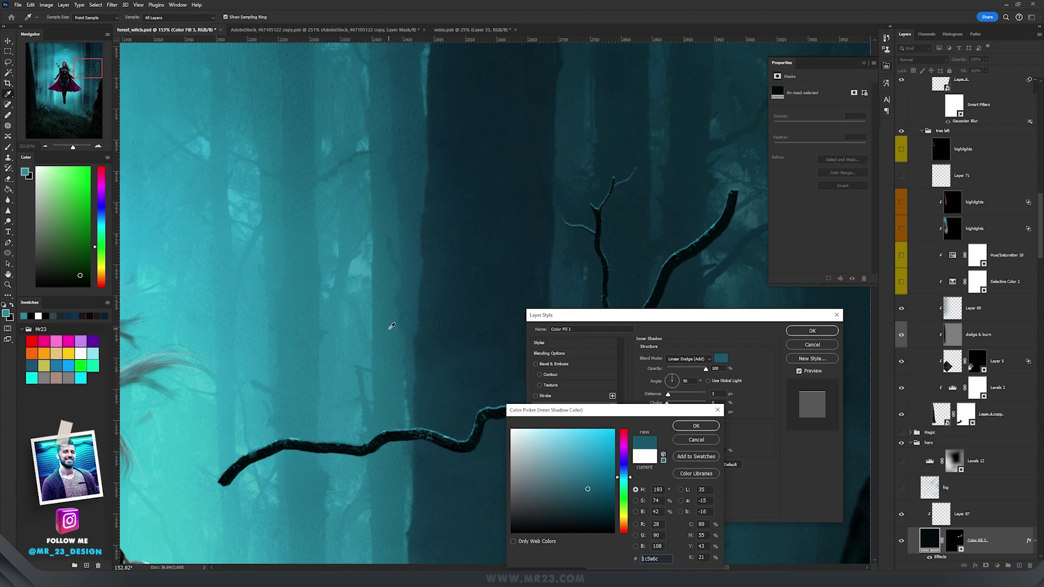
{"action": "left_click", "coordinate": [696, 424]}
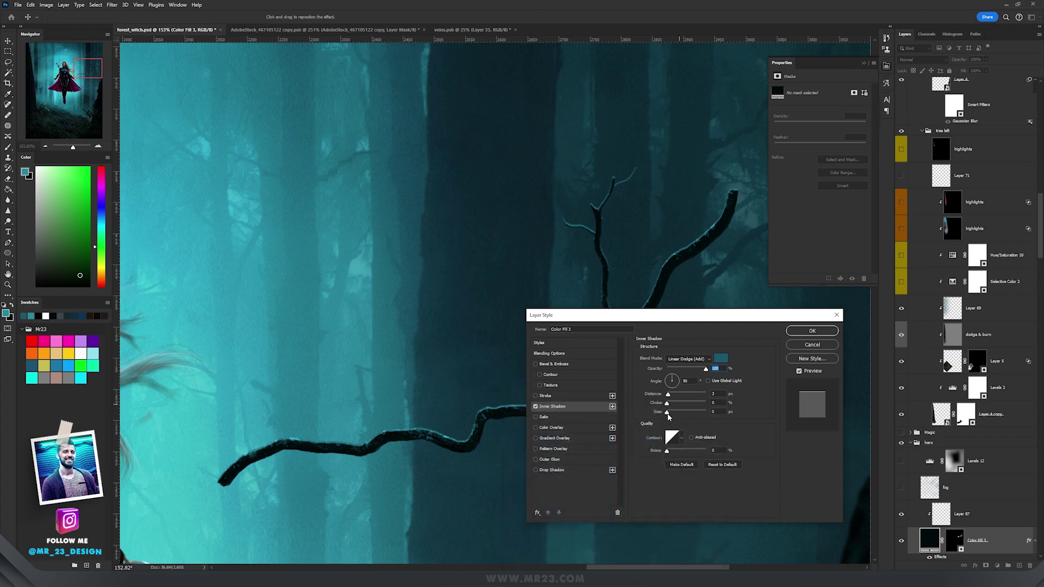
Set the inner shadow's distance to 4 px and size to 0 px, adjust its opacity, and apply the layer style
{"action": "left_click_drag", "start_coordinate": [669, 414], "coordinate": [665, 414]}
{"action": "left_click_drag", "start_coordinate": [669, 397], "coordinate": [670, 398]}
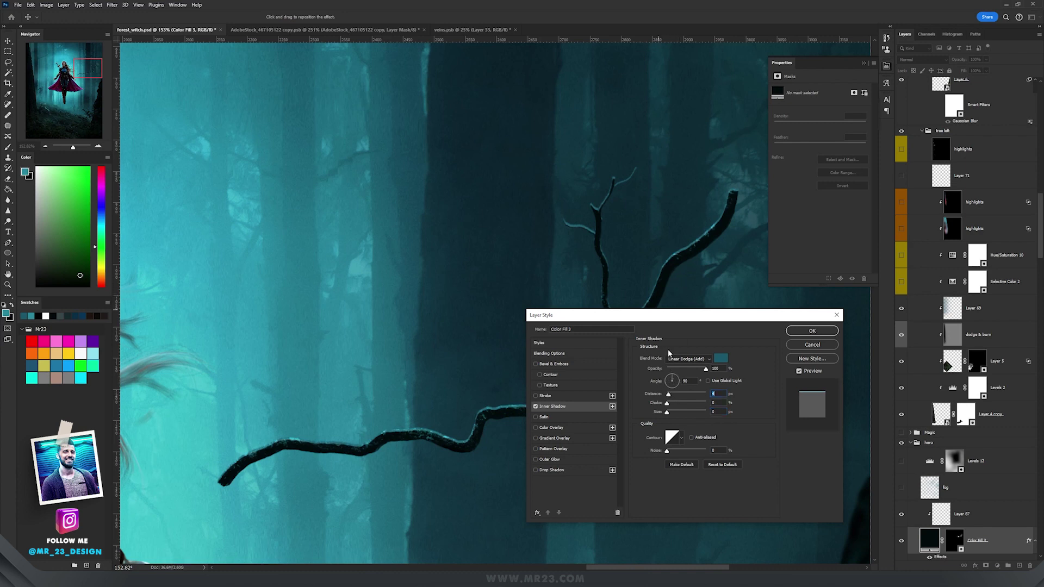
{"action": "left_click_drag", "start_coordinate": [690, 370], "coordinate": [689, 369]}
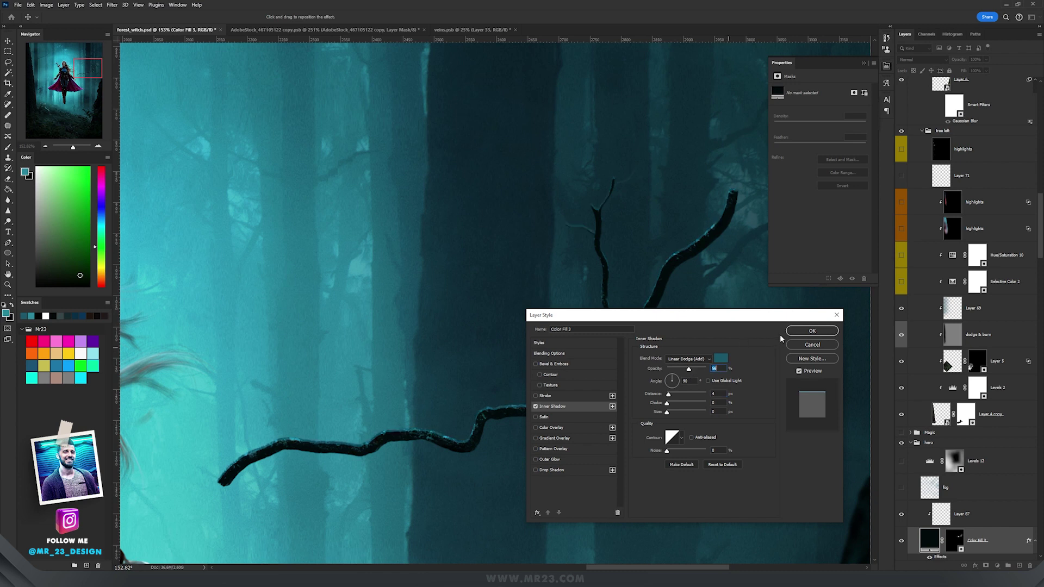
{"action": "left_click_drag", "start_coordinate": [688, 368], "coordinate": [733, 370]}
{"action": "left_click", "coordinate": [812, 330]}
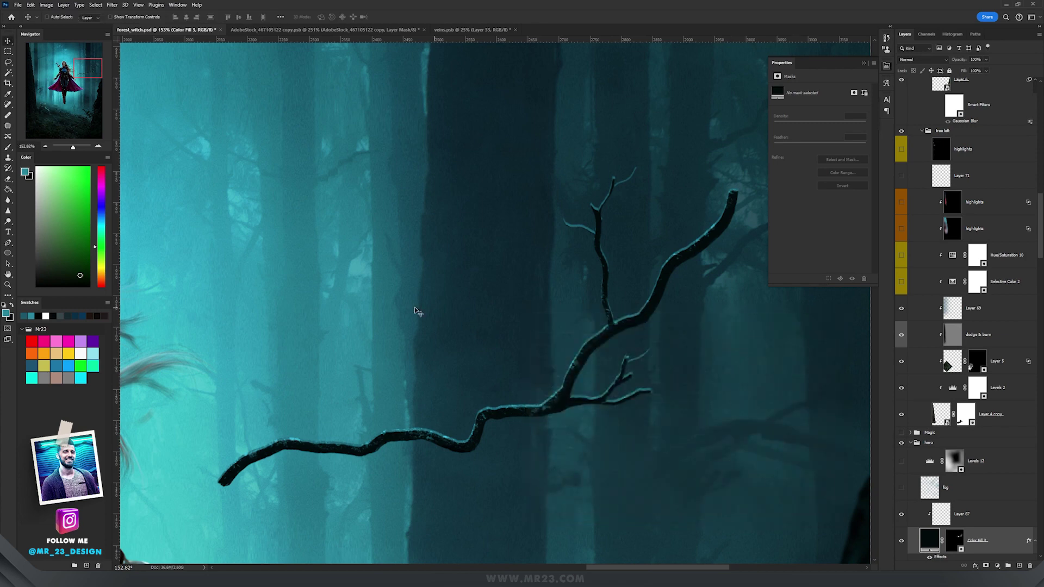
Target the Color Fill 3 layer mask and choose the rough, branch-shaped sampled brush for painting
{"action": "scroll", "coordinate": [416, 307], "scroll_direction": "down", "scroll_amount": 5}
{"action": "scroll", "coordinate": [321, 376], "scroll_direction": "up", "scroll_amount": 6}
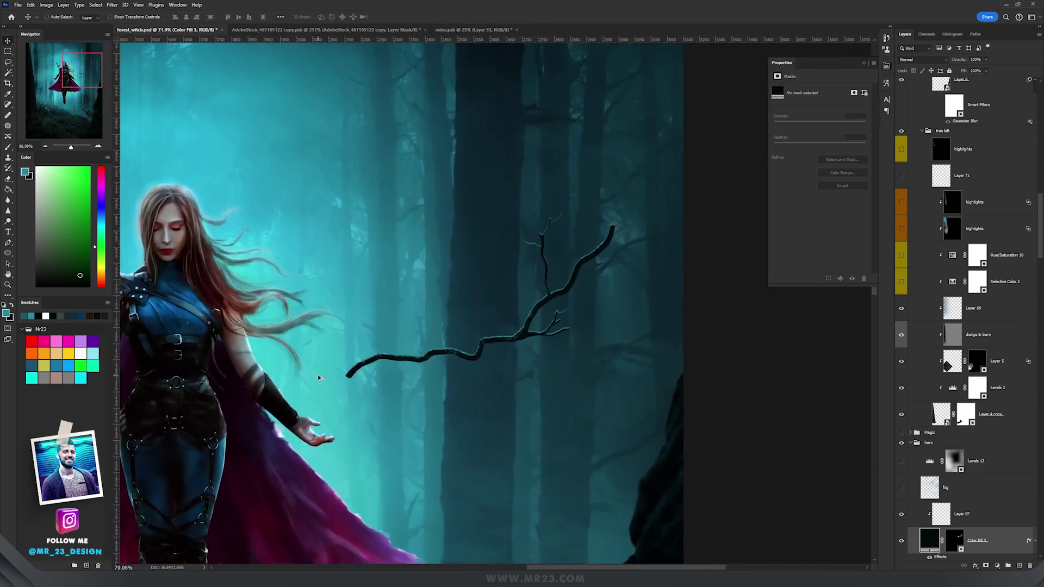
{"action": "scroll", "coordinate": [439, 371], "scroll_direction": "up", "scroll_amount": 4}
{"action": "scroll", "coordinate": [446, 366], "scroll_direction": "down", "scroll_amount": 3}
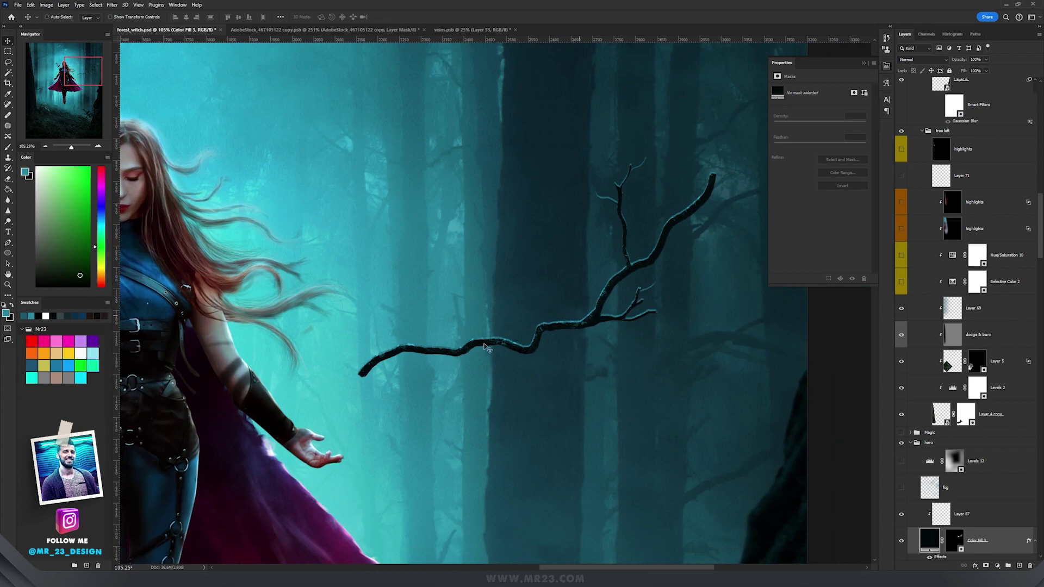
{"action": "left_click_drag", "start_coordinate": [338, 367], "coordinate": [360, 372]}
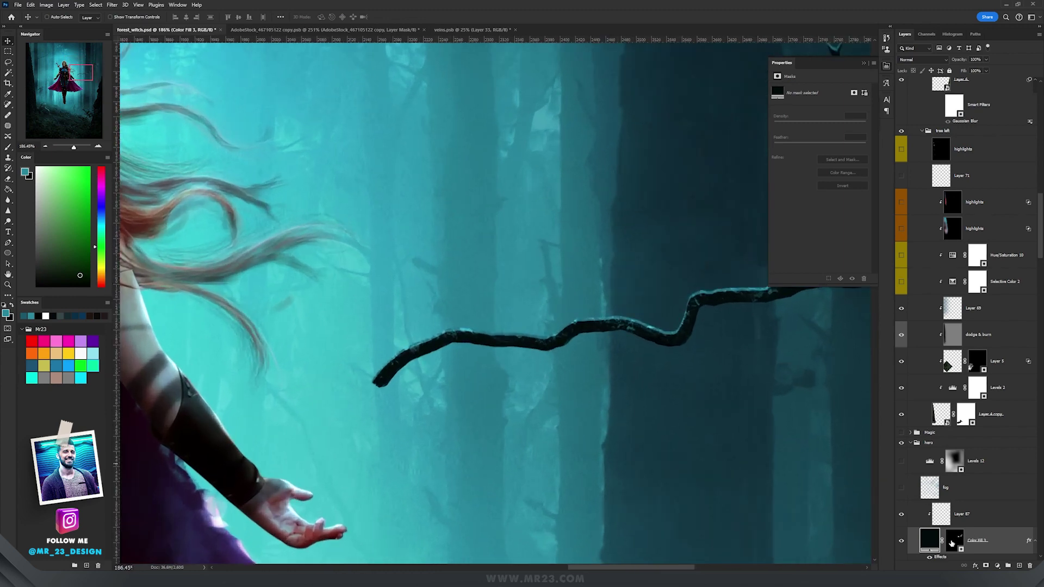
{"action": "left_click", "coordinate": [951, 542]}
{"action": "scroll", "coordinate": [944, 461], "scroll_direction": "down", "scroll_amount": 1}
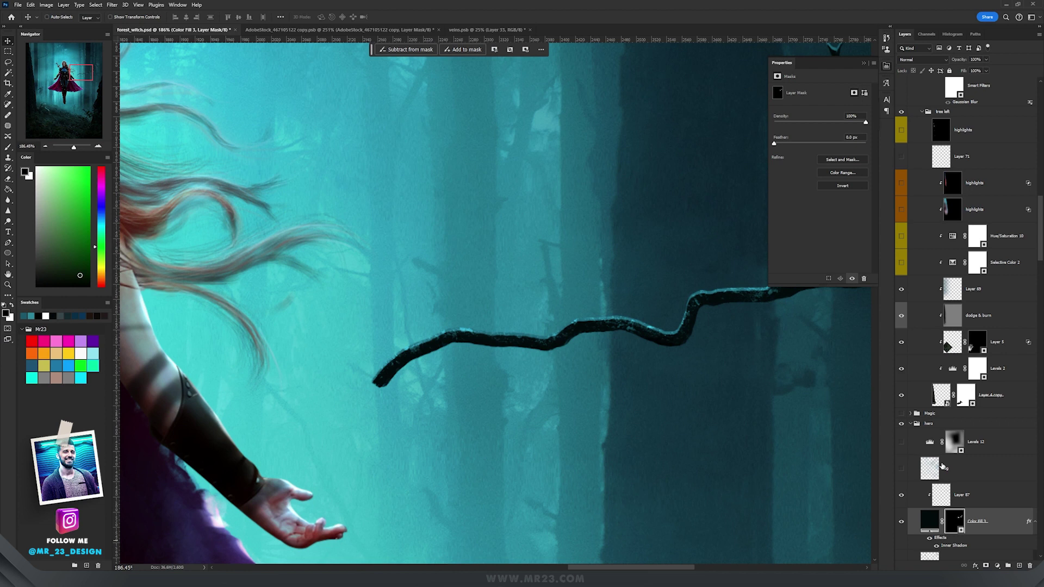
{"action": "key", "text": "b"}
{"action": "right_click", "coordinate": [362, 226]}
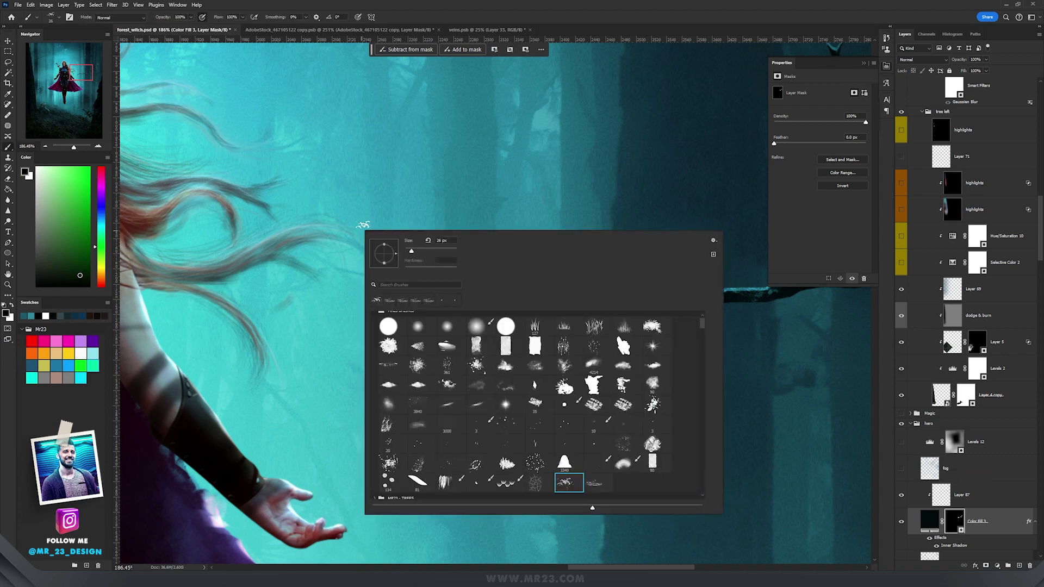
{"action": "left_click", "coordinate": [622, 386]}
{"action": "left_click", "coordinate": [296, 4]}
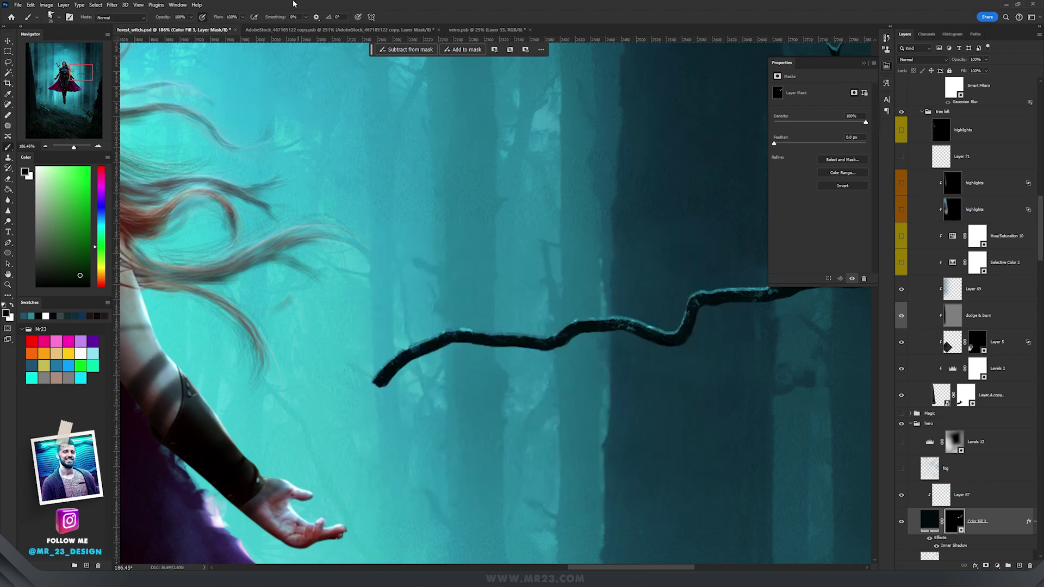
Extend the branch by painting in white from its tip near the witch's hand on the Color Fill 3 mask
{"action": "key", "text": "x"}
{"action": "mouse_move", "coordinate": [378, 380]}
{"action": "left_mouse_down"}
{"action": "mouse_move", "coordinate": [348, 439]}
{"action": "mouse_move", "coordinate": [328, 402]}
{"action": "mouse_move", "coordinate": [326, 358]}
{"action": "mouse_move", "coordinate": [393, 303]}
{"action": "mouse_move", "coordinate": [425, 227]}
{"action": "mouse_move", "coordinate": [515, 218]}
{"action": "mouse_move", "coordinate": [534, 171]}
{"action": "mouse_move", "coordinate": [611, 168]}
{"action": "mouse_move", "coordinate": [621, 147]}
{"action": "left_mouse_up"}
{"action": "key", "text": "z"}
{"action": "left_click_drag", "start_coordinate": [551, 207], "coordinate": [525, 198]}
{"action": "key", "text": "b"}
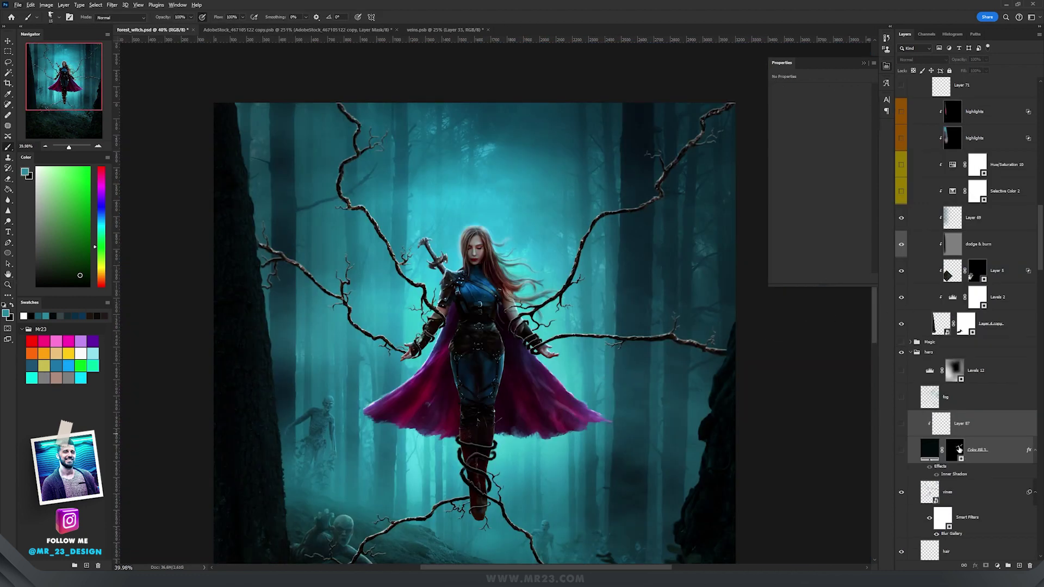
Turn on the fog layer and the Levels 12 adjustment, toggling Levels 12 to compare its darkening around the witch
{"action": "left_click", "coordinate": [901, 399]}
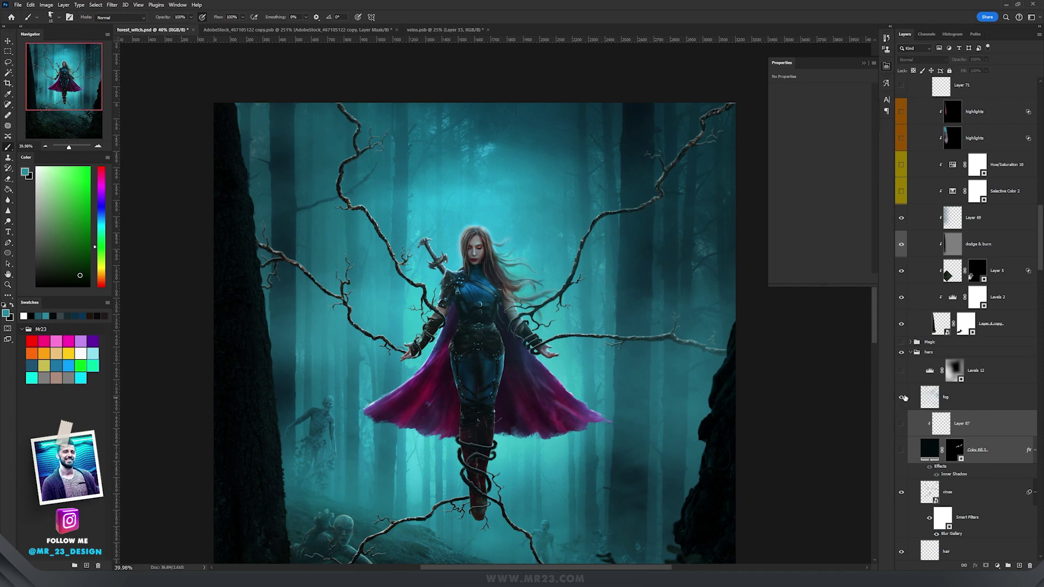
{"action": "left_click", "coordinate": [902, 370]}
{"action": "left_click", "coordinate": [957, 374]}
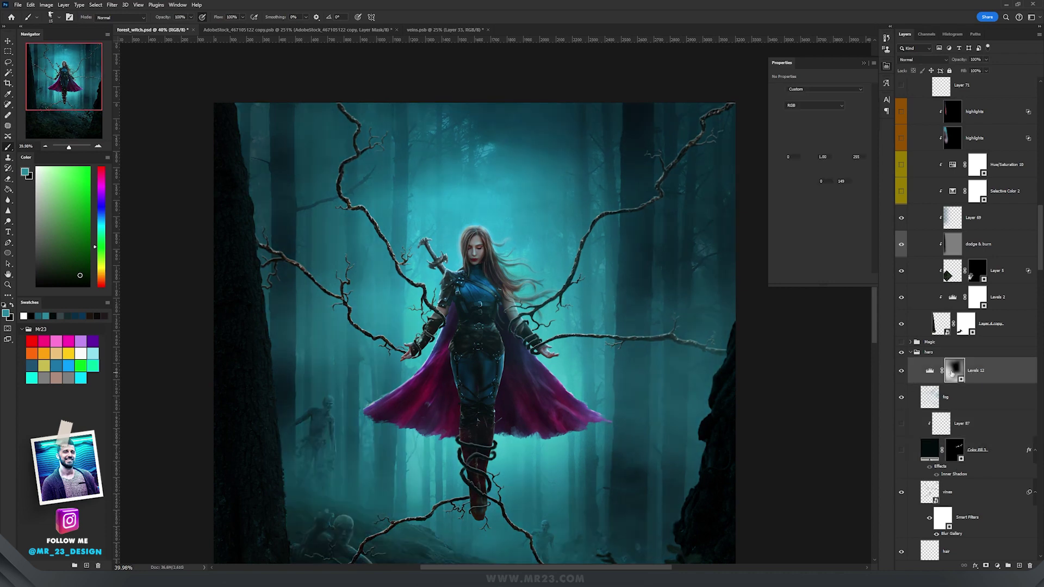
{"action": "left_click", "coordinate": [902, 372]}
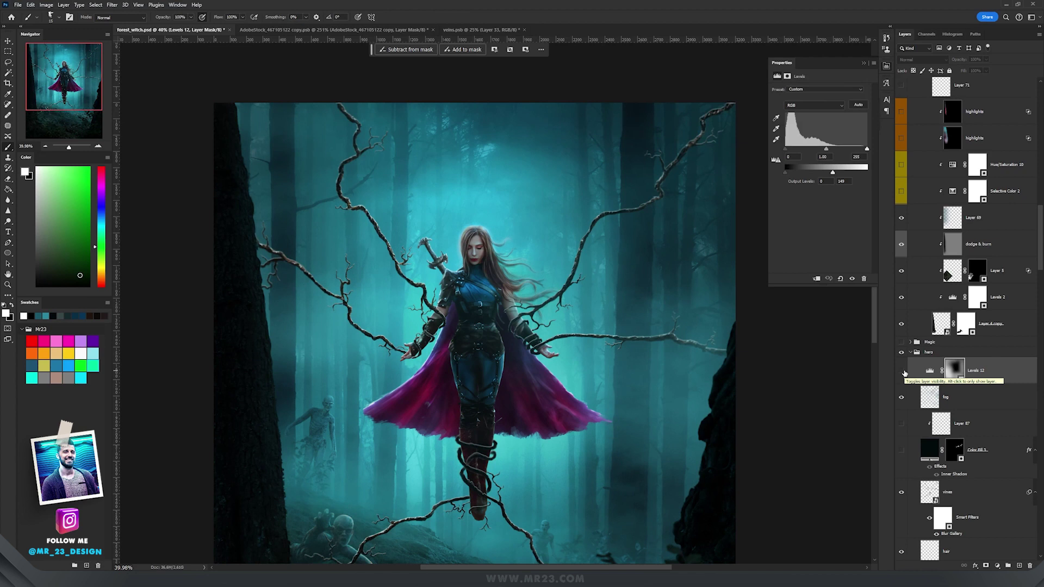
{"action": "left_click", "coordinate": [902, 372]}
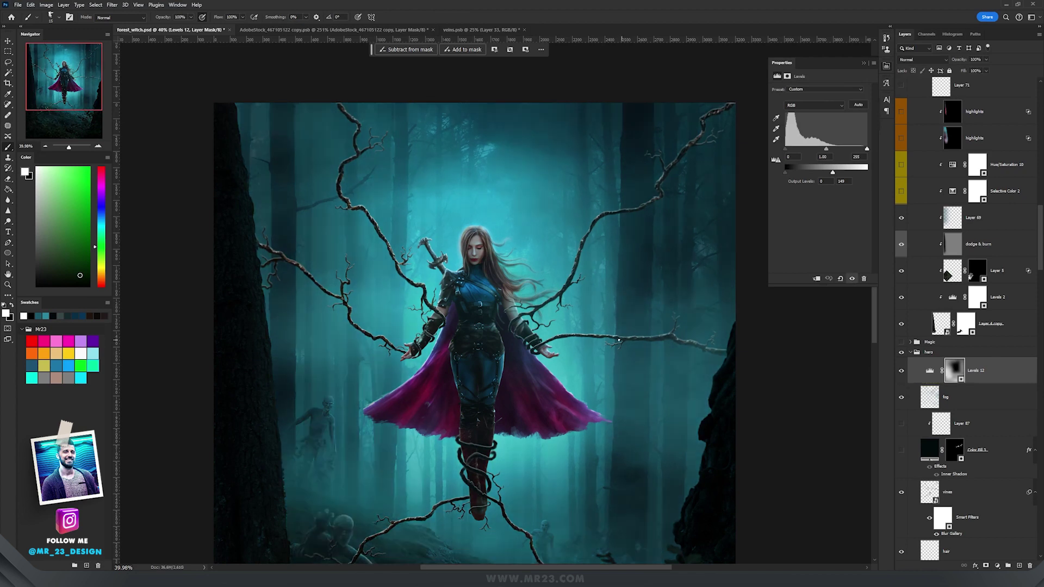
Turn on the Magic group to add the red glowing energy around the witch's hands and the side branches
{"action": "left_click_drag", "start_coordinate": [618, 340], "coordinate": [621, 298]}
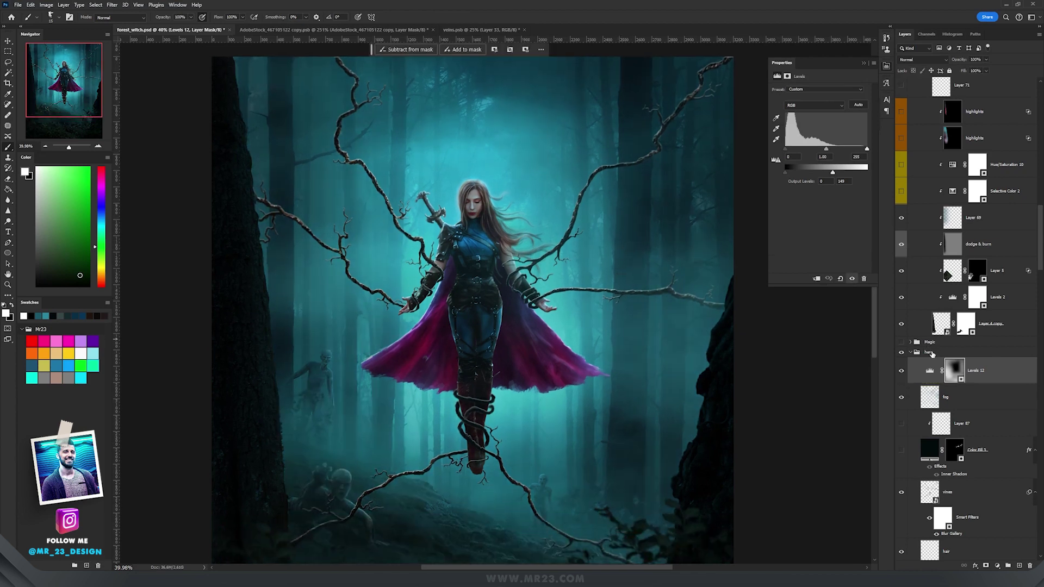
{"action": "left_click", "coordinate": [902, 343]}
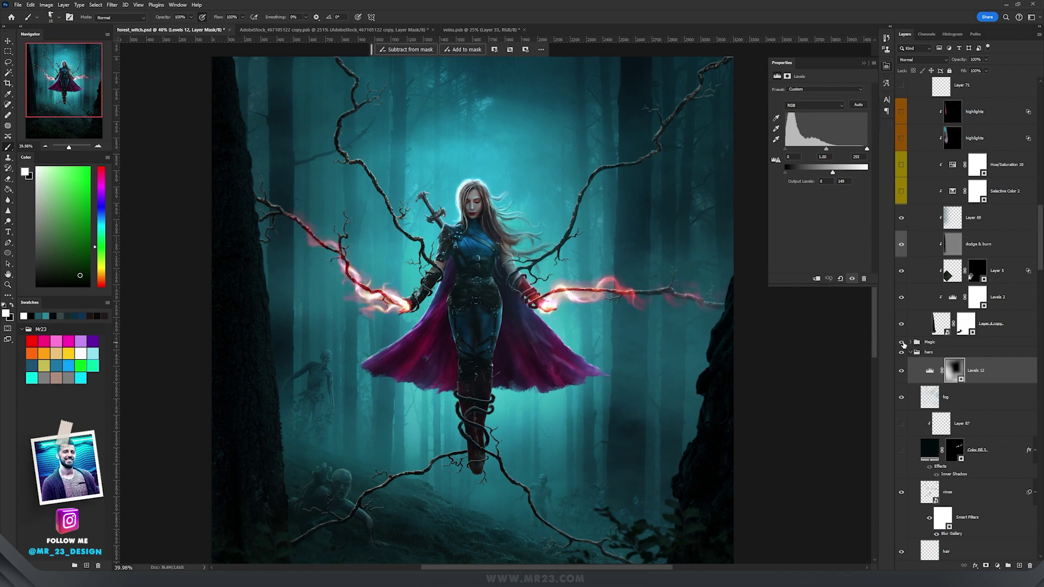
{"action": "scroll", "coordinate": [463, 266], "scroll_direction": "up", "scroll_amount": 3}
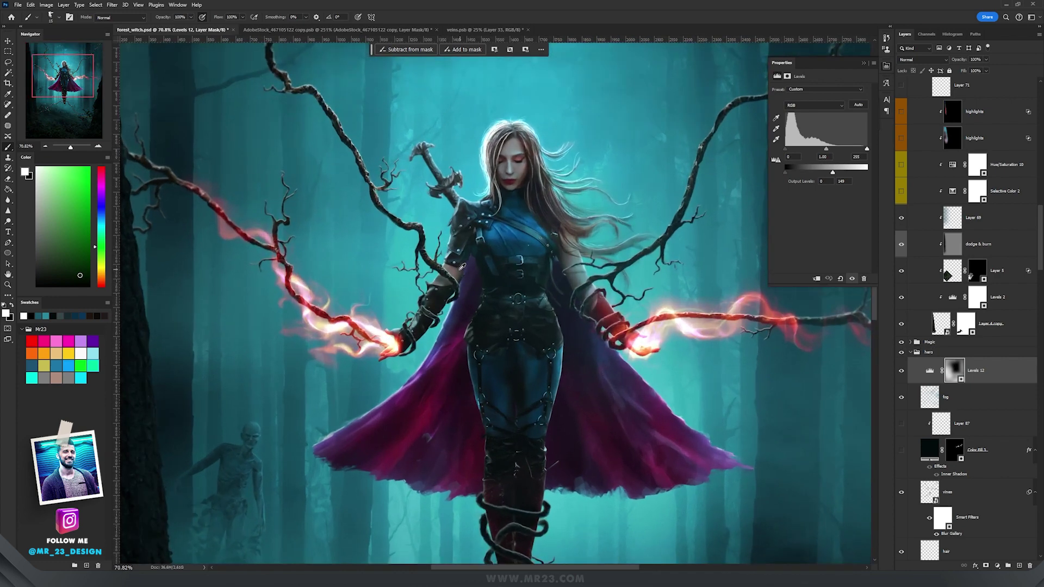
{"action": "scroll", "coordinate": [619, 282], "scroll_direction": "right", "scroll_amount": 2}
{"action": "key", "text": "v"}
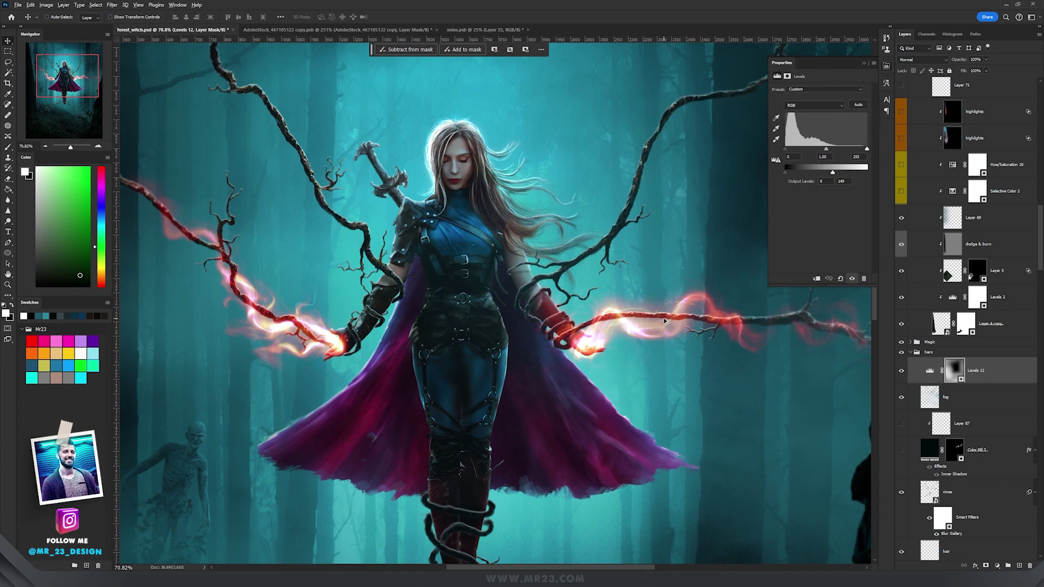
Examine the red magic glow on the hands and branches, both close up and against the whole forest composition
{"action": "scroll", "coordinate": [663, 320], "scroll_direction": "down", "scroll_amount": 3}
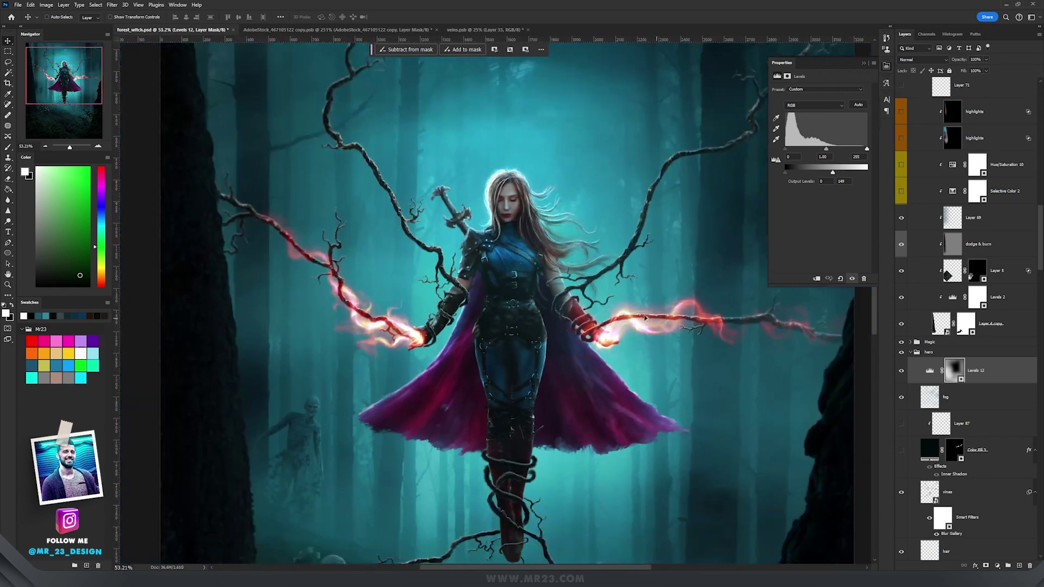
{"action": "scroll", "coordinate": [579, 328], "scroll_direction": "up", "scroll_amount": 2}
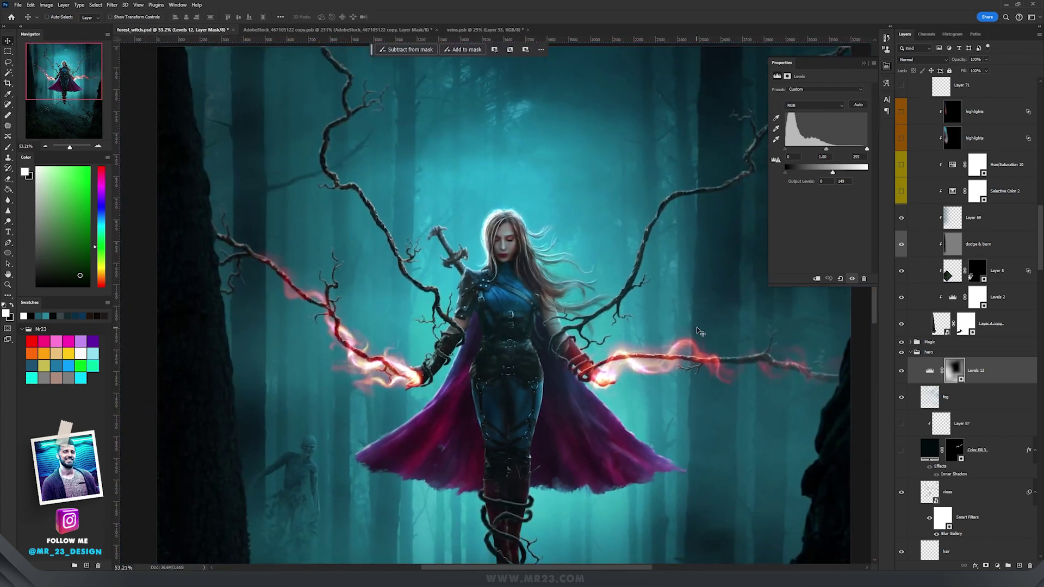
{"action": "left_click_drag", "start_coordinate": [671, 344], "coordinate": [610, 250]}
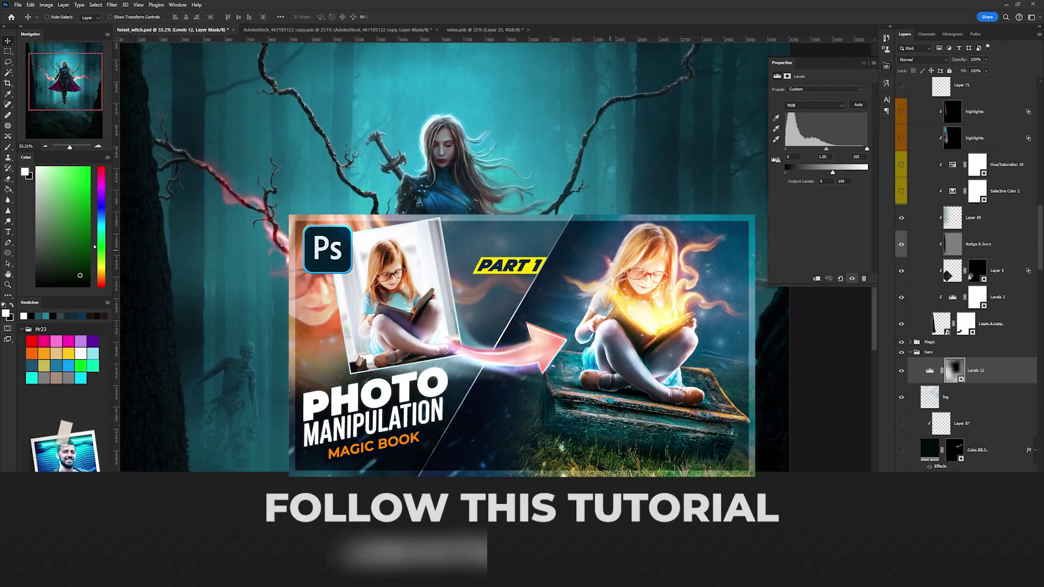
{"action": "scroll", "coordinate": [561, 260], "scroll_direction": "up", "scroll_amount": 6}
{"action": "scroll", "coordinate": [610, 281], "scroll_direction": "down", "scroll_amount": 4}
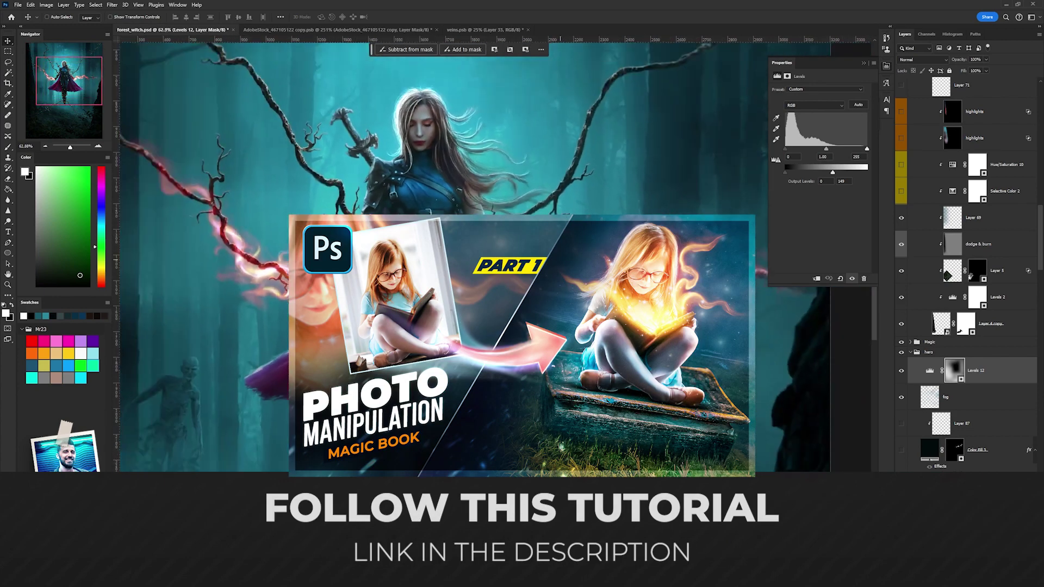
{"action": "scroll", "coordinate": [610, 281], "scroll_direction": "down", "scroll_amount": 2}
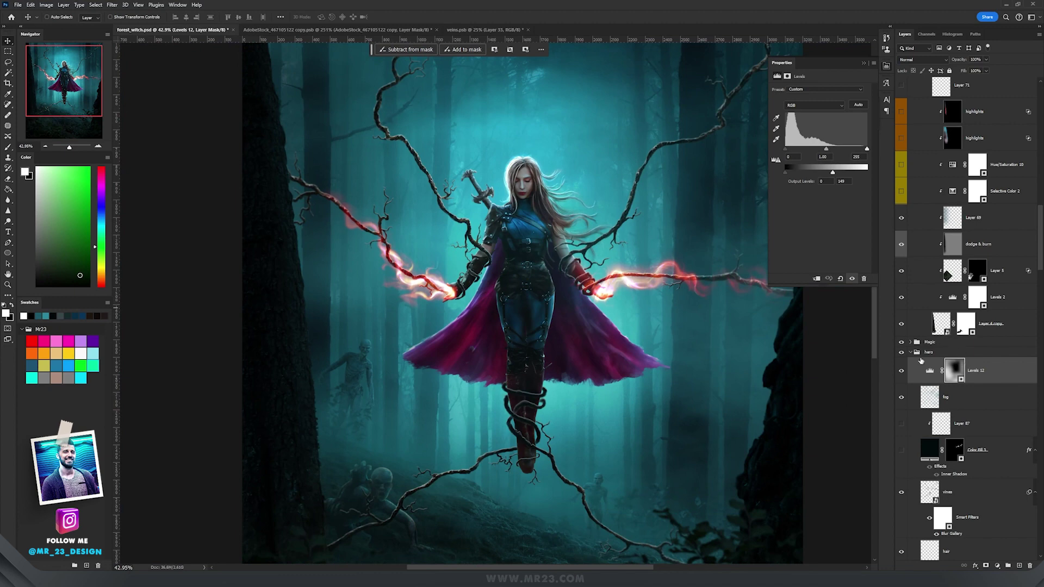
{"action": "scroll", "coordinate": [374, 266], "scroll_direction": "down", "scroll_amount": 1}
{"action": "mouse_move", "coordinate": [497, 300]}
{"action": "left_mouse_down"}
{"action": "mouse_move", "coordinate": [509, 205]}
{"action": "mouse_move", "coordinate": [495, 297]}
{"action": "left_mouse_up"}
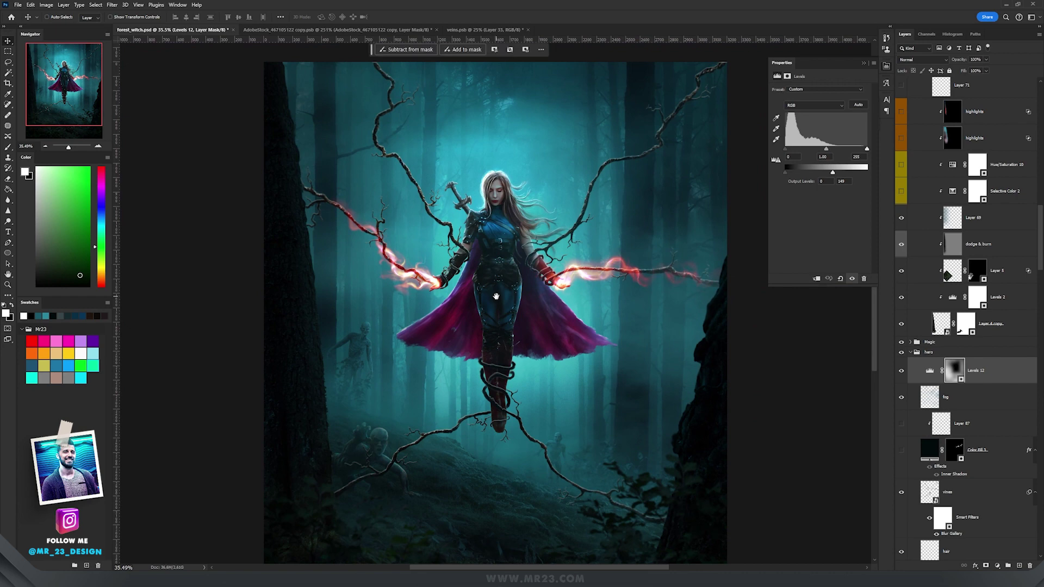
Turn on Layer 71 and the two orange-labelled highlights layers in the tree left group, and inspect the left trunk
{"action": "scroll", "coordinate": [965, 305], "scroll_direction": "up", "scroll_amount": 3}
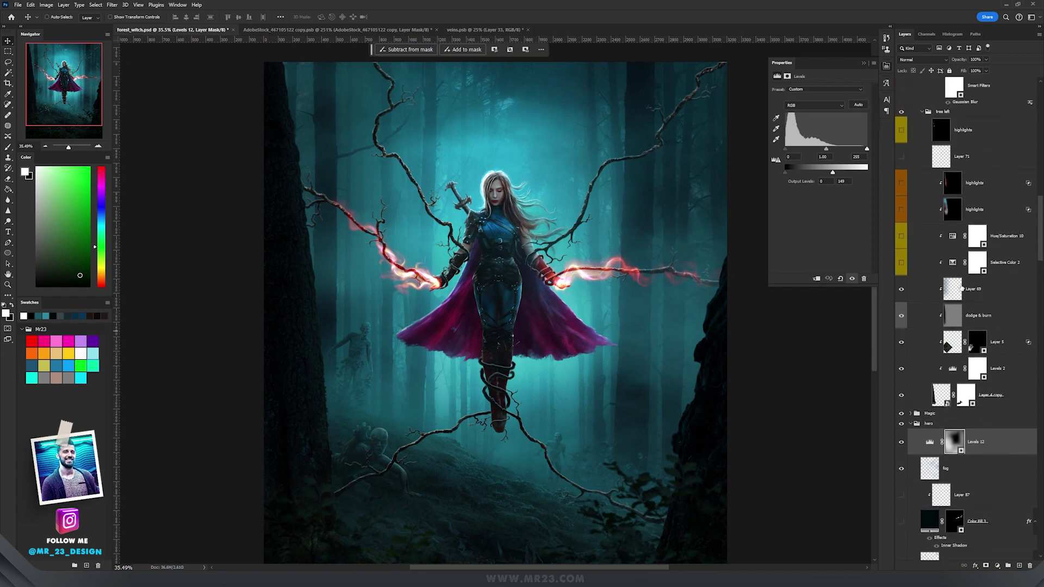
{"action": "scroll", "coordinate": [961, 288], "scroll_direction": "up", "scroll_amount": 1}
{"action": "scroll", "coordinate": [963, 293], "scroll_direction": "up", "scroll_amount": 3}
{"action": "left_click_drag", "start_coordinate": [901, 227], "coordinate": [901, 281]}
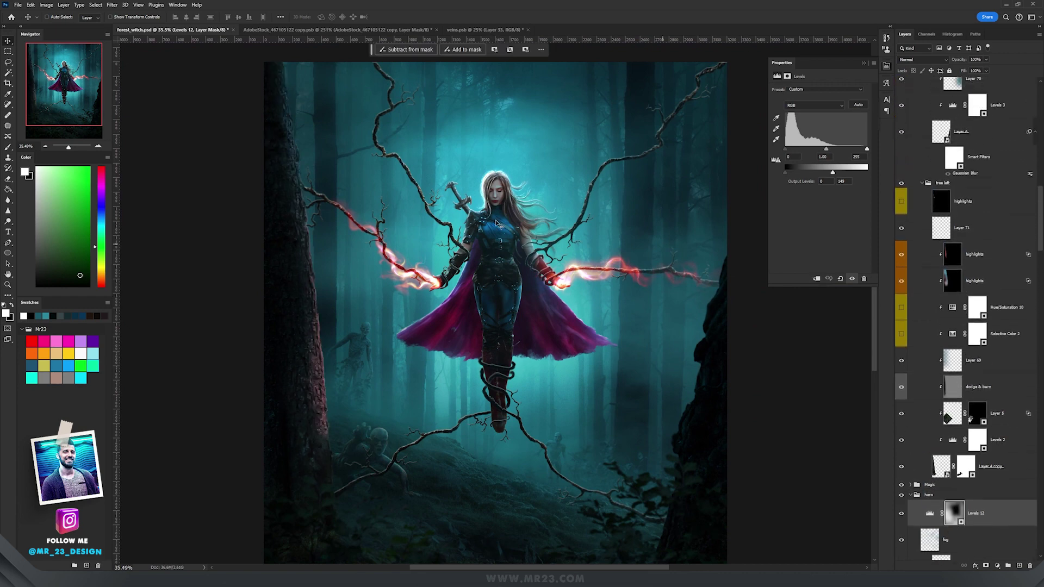
{"action": "scroll", "coordinate": [265, 214], "scroll_direction": "up", "scroll_amount": 6}
{"action": "left_click_drag", "start_coordinate": [368, 180], "coordinate": [465, 231]}
{"action": "left_click_drag", "start_coordinate": [484, 332], "coordinate": [466, 161]}
{"action": "left_click_drag", "start_coordinate": [484, 291], "coordinate": [513, 478]}
{"action": "scroll", "coordinate": [615, 321], "scroll_direction": "down", "scroll_amount": 3}
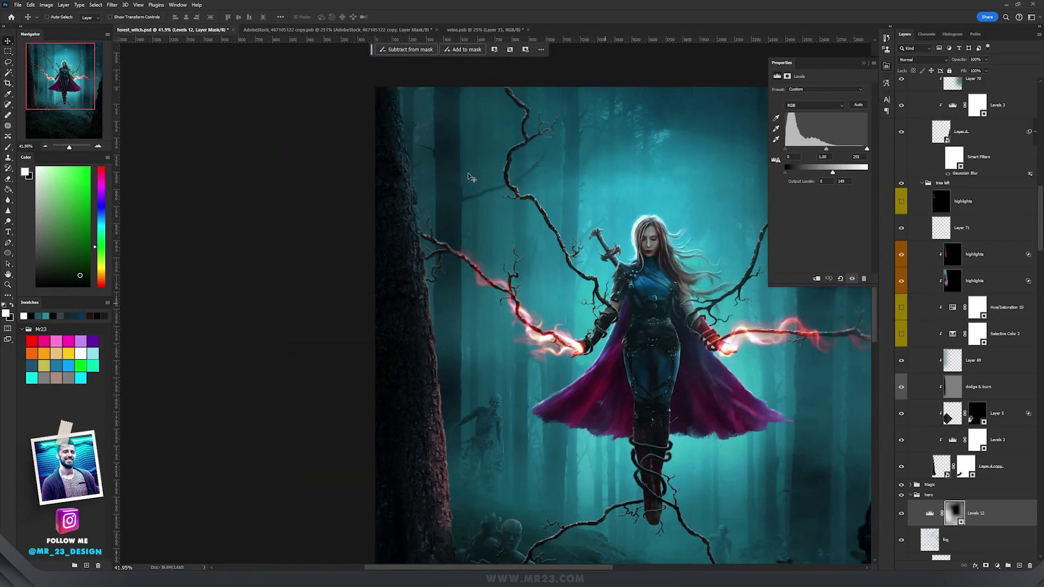
Locate the right tree's layers from the canvas and turn on the orange-labelled highlights layer in the tree right group
{"action": "scroll", "coordinate": [525, 296], "scroll_direction": "up", "scroll_amount": 2}
{"action": "left_click_drag", "start_coordinate": [576, 321], "coordinate": [436, 231]}
{"action": "left_click_drag", "start_coordinate": [678, 292], "coordinate": [513, 265]}
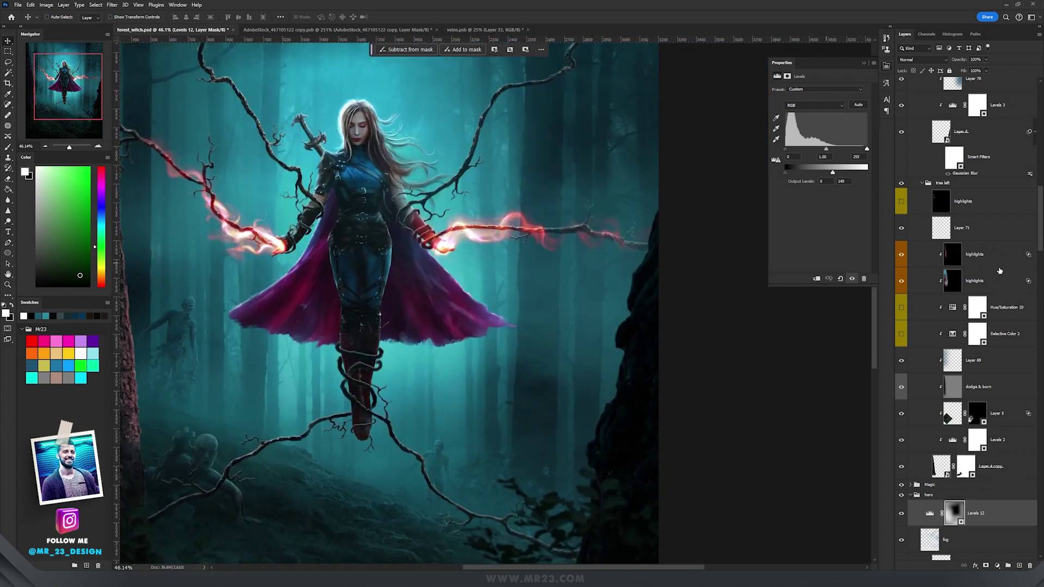
{"action": "left_click", "coordinate": [1000, 262]}
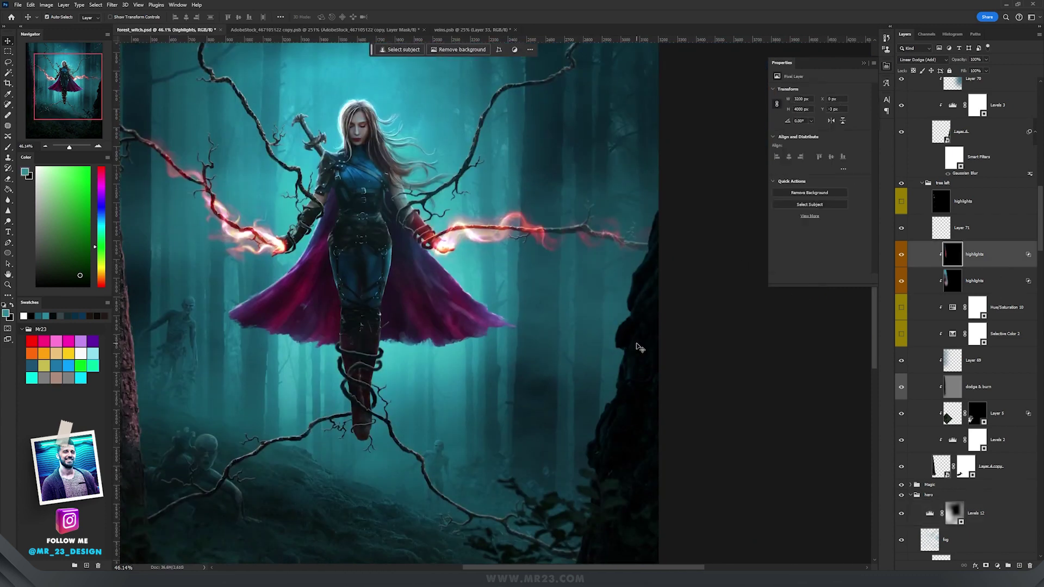
{"action": "left_click", "coordinate": [640, 348]}
{"action": "scroll", "coordinate": [920, 223], "scroll_direction": "up", "scroll_amount": 6}
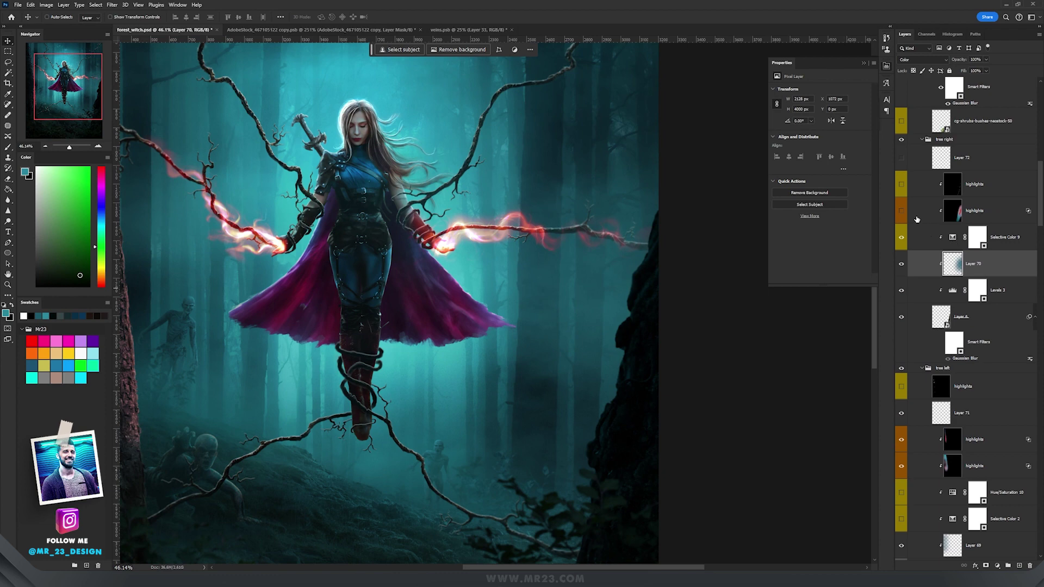
{"action": "left_click", "coordinate": [902, 211]}
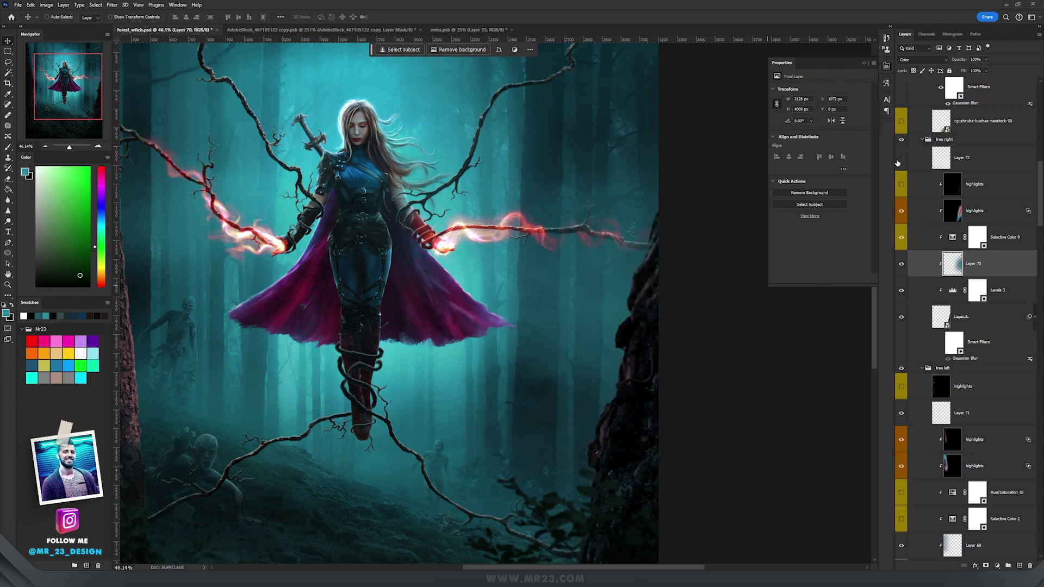